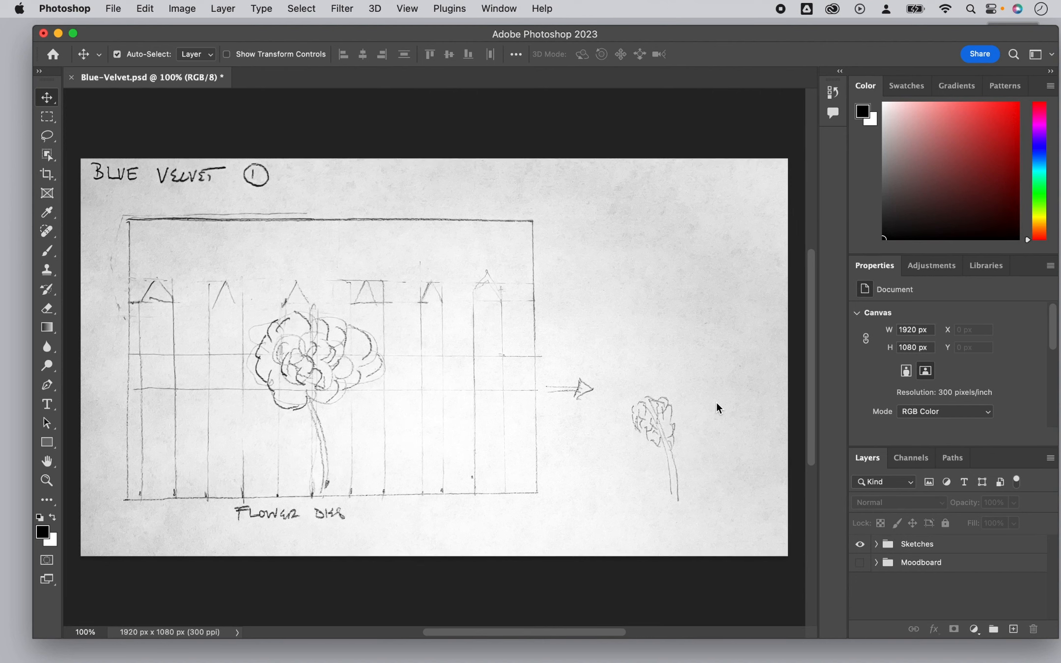
# - Check the Blue-Velvet document's image size with its dimensions shown in pixels
pyautogui.click(182, 10)
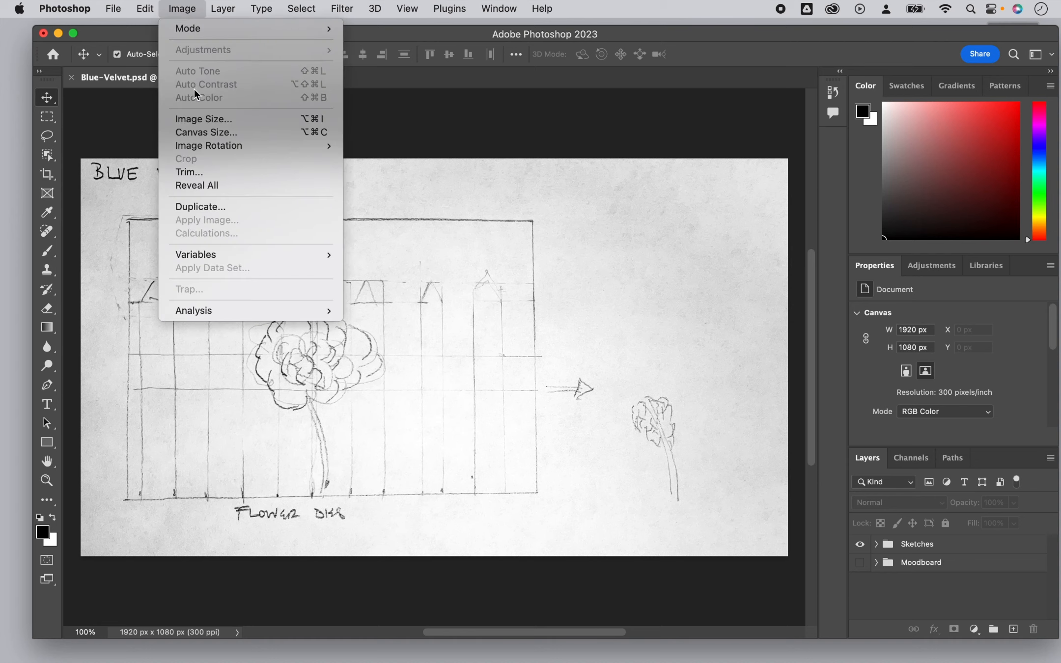
pyautogui.click(245, 121)
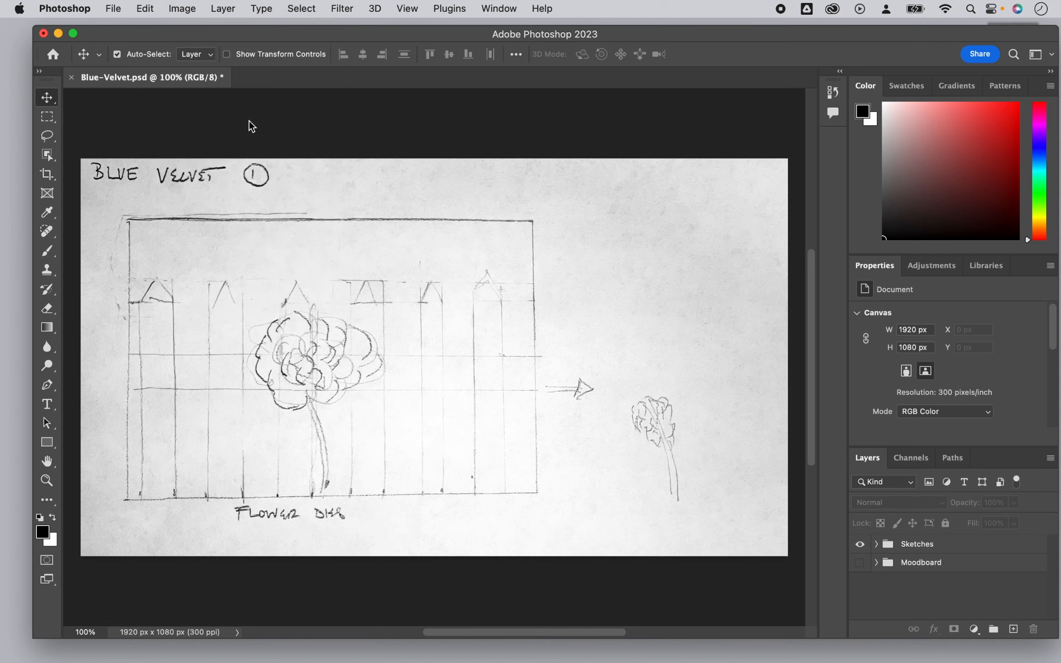
pyautogui.click(695, 301)
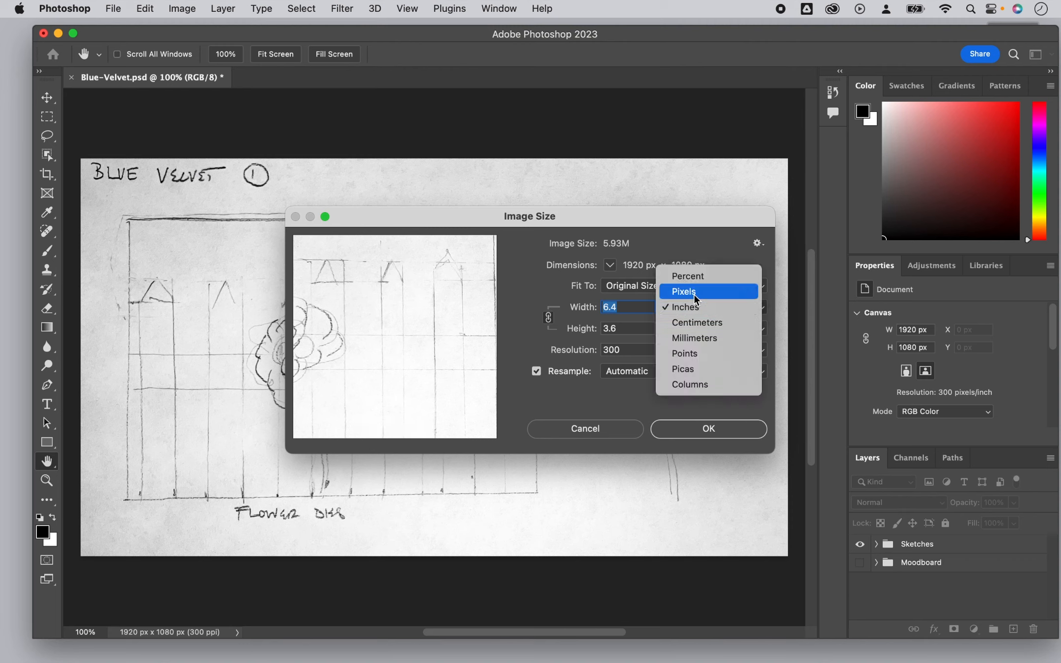
pyautogui.click(694, 295)
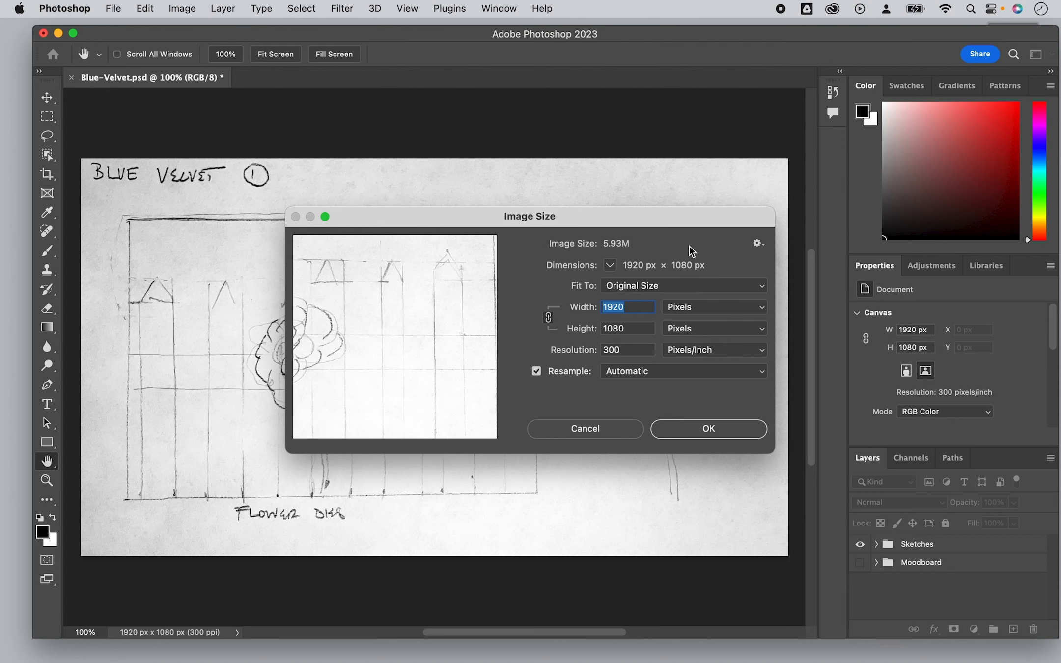
pyautogui.click(697, 428)
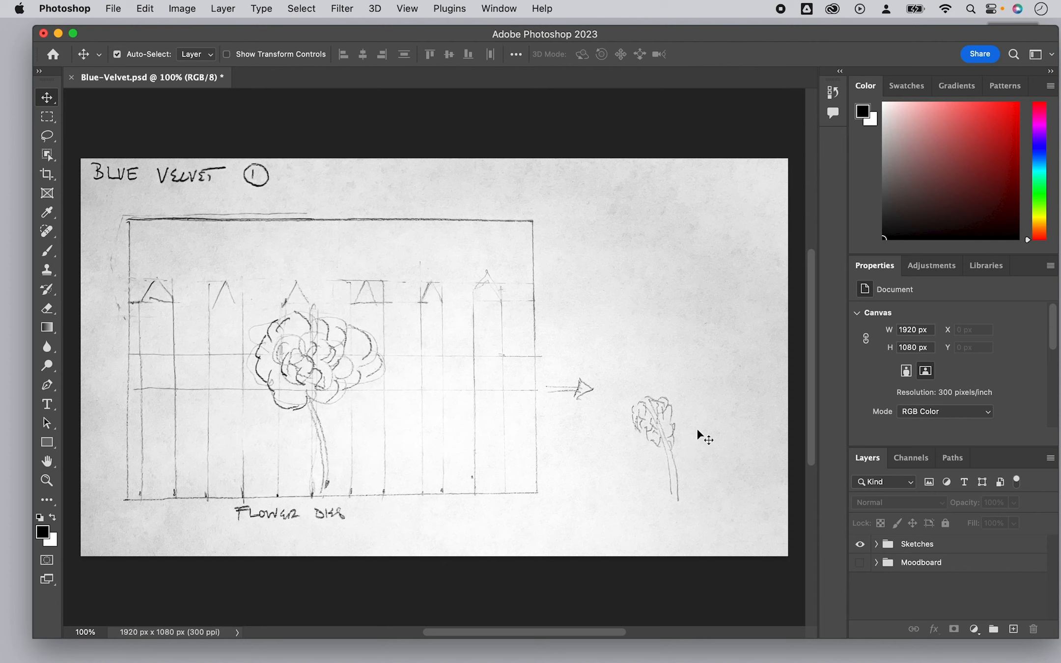
# - Open Sky-1.jpeg, Picket-Fence.jpeg and Tulips.jpeg together from the Source Images folder
pyautogui.press('super+o')
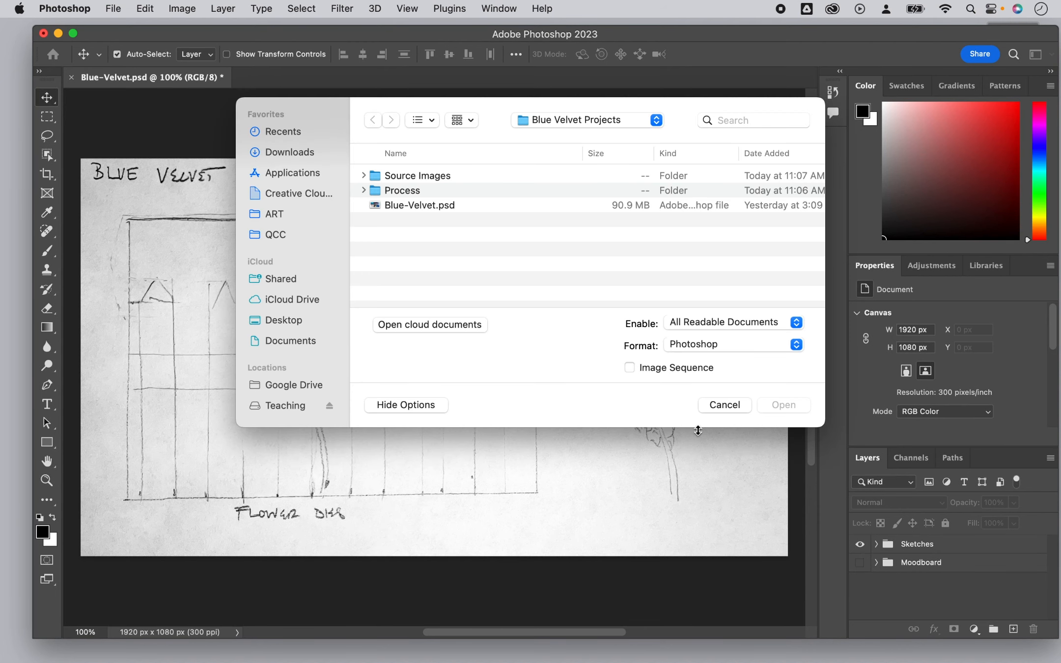
pyautogui.click(361, 173)
pyautogui.click(364, 176)
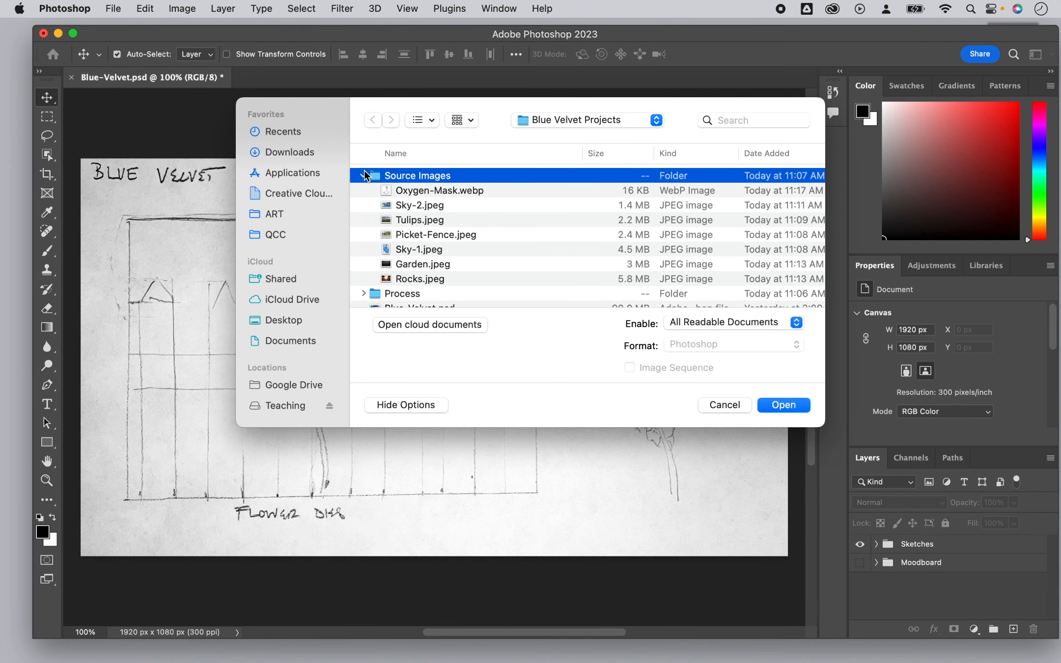
pyautogui.click(416, 250)
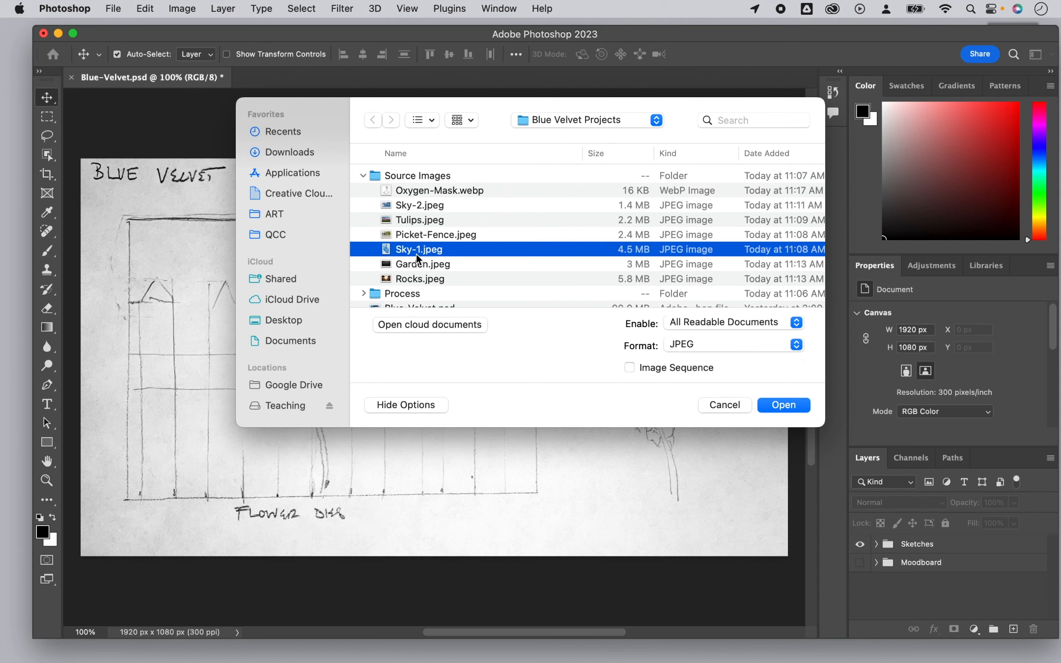
pyautogui.keyDown('shift'); pyautogui.click(416, 234); pyautogui.keyUp('shift')
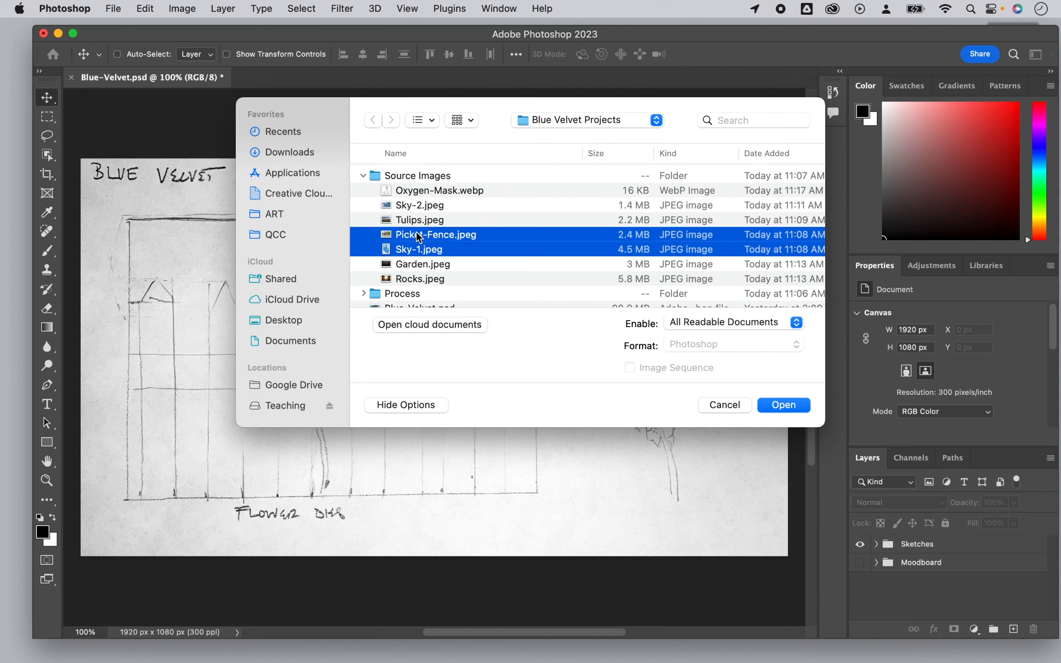
pyautogui.keyDown('shift'); pyautogui.click(415, 220); pyautogui.keyUp('shift')
pyautogui.press('Return')
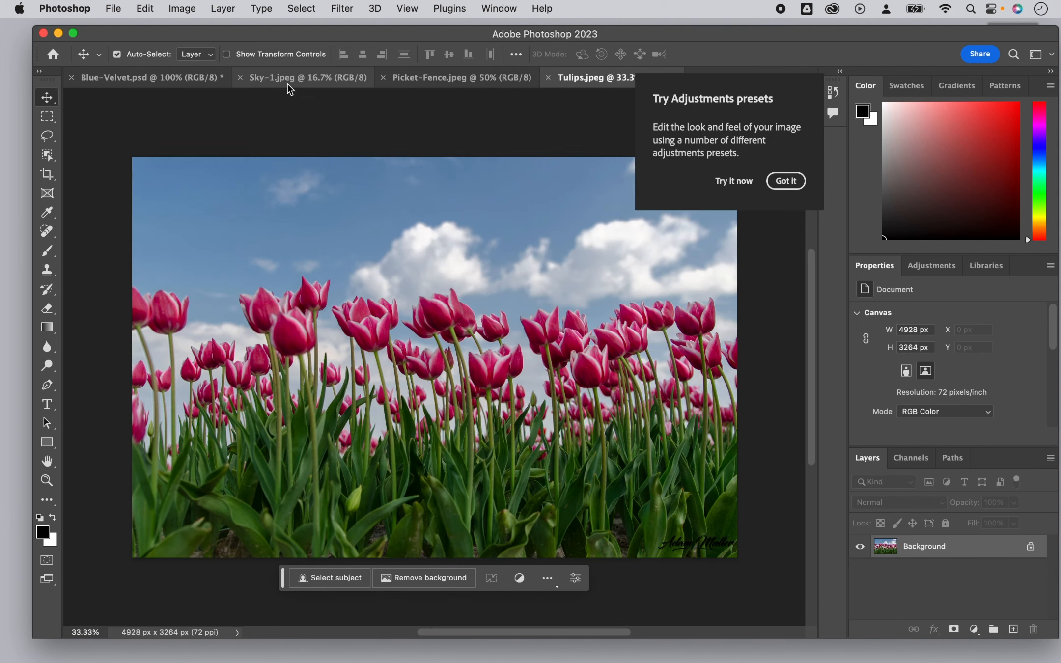
# - Copy the entire Sky-1.jpeg image and paste it into Blue-Velvet.psd as a new layer
pyautogui.click(288, 84)
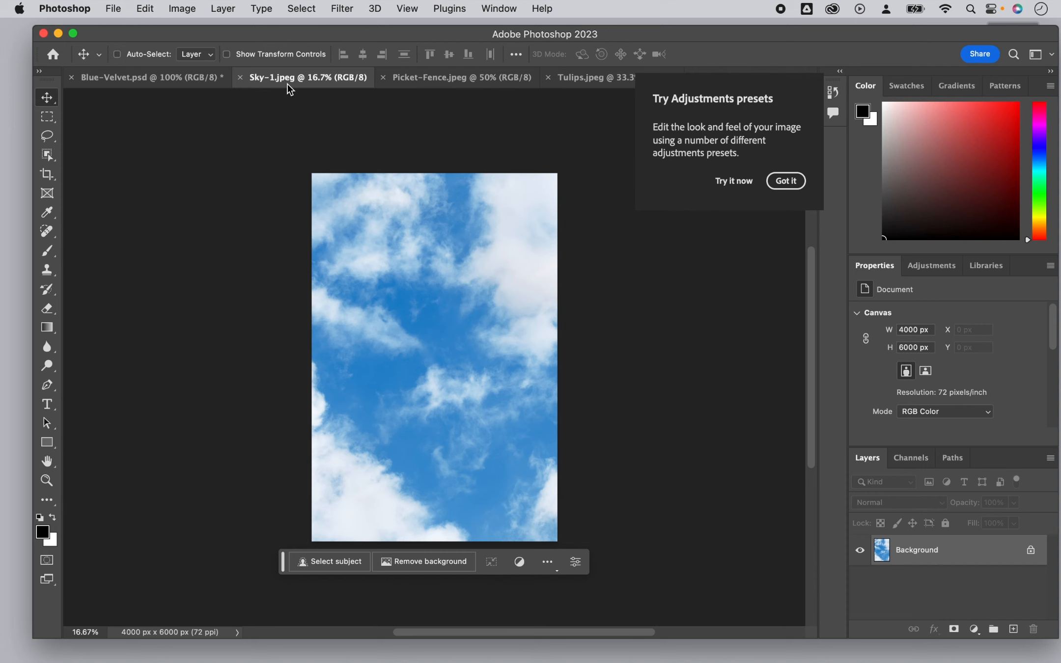
pyautogui.press('super+a')
pyautogui.press('super+c')
pyautogui.hotkey('ctrl', 'shift', 'Tab')
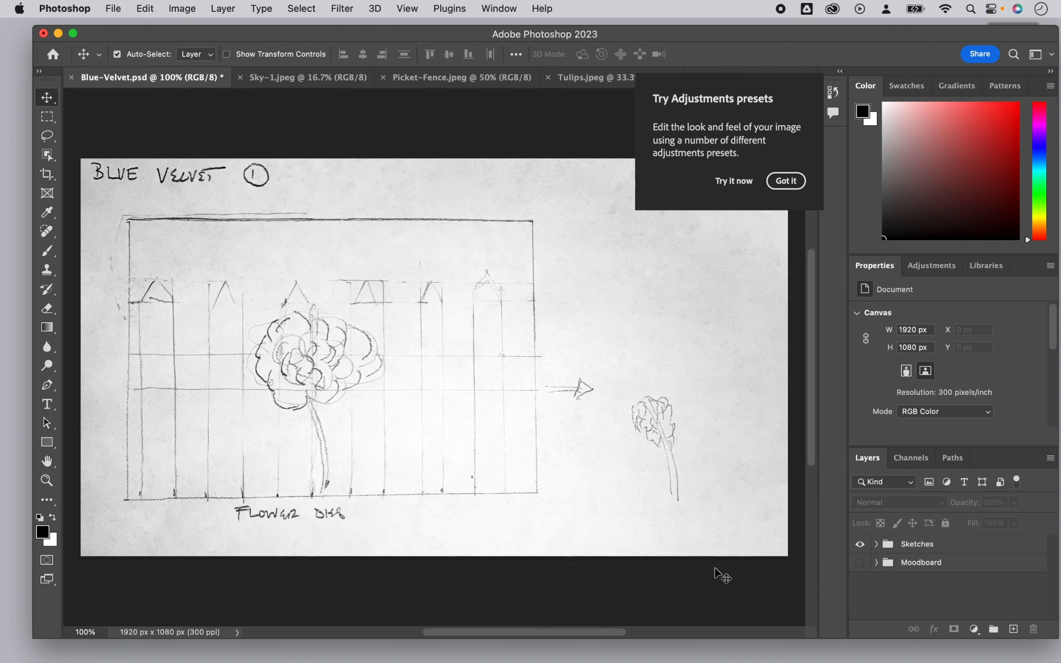
pyautogui.press('super+v')
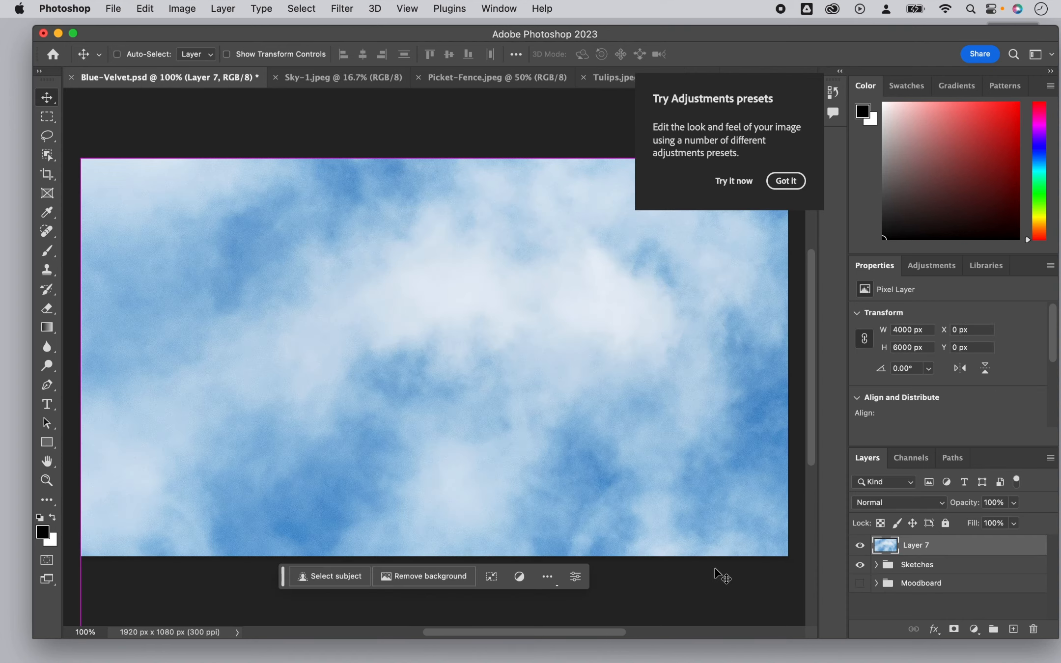
# - Rename the pasted cloud layer as Sky
pyautogui.doubleClick(917, 545)
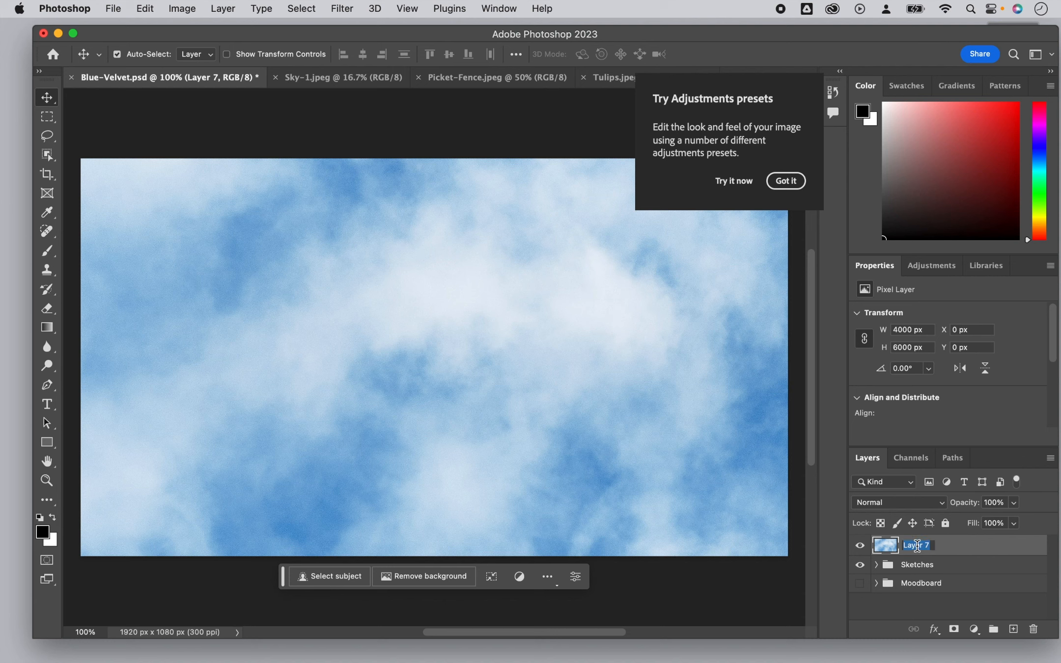
pyautogui.write('Sky')
pyautogui.press('Return')
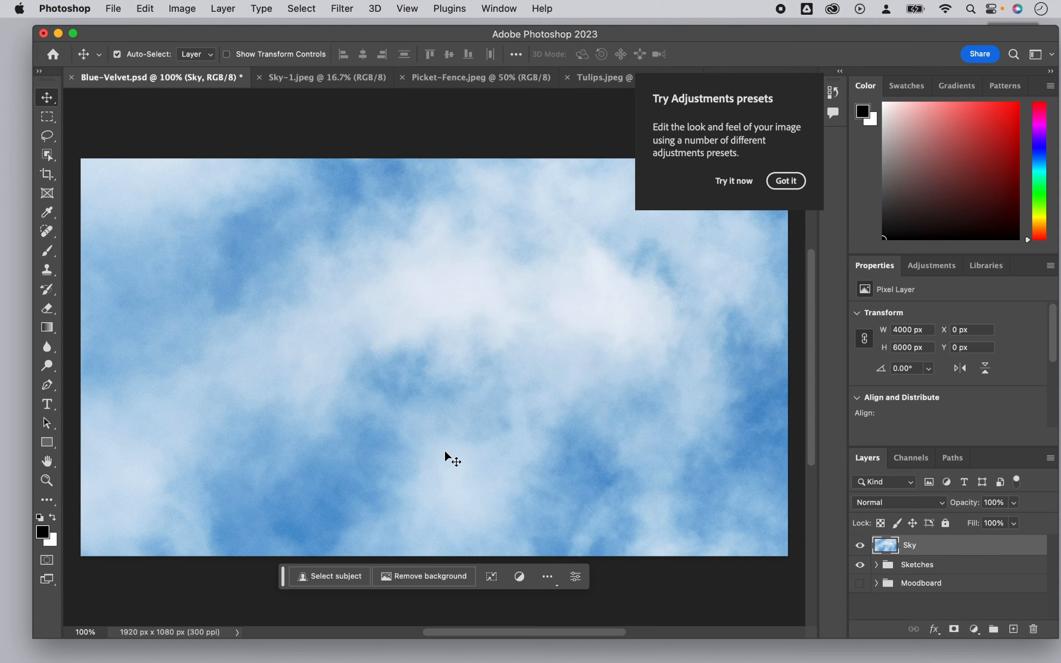
# - Free Transform the Sky layer, moving it so it surrounds the canvas and rotating it to -90°
pyautogui.press('super+t')
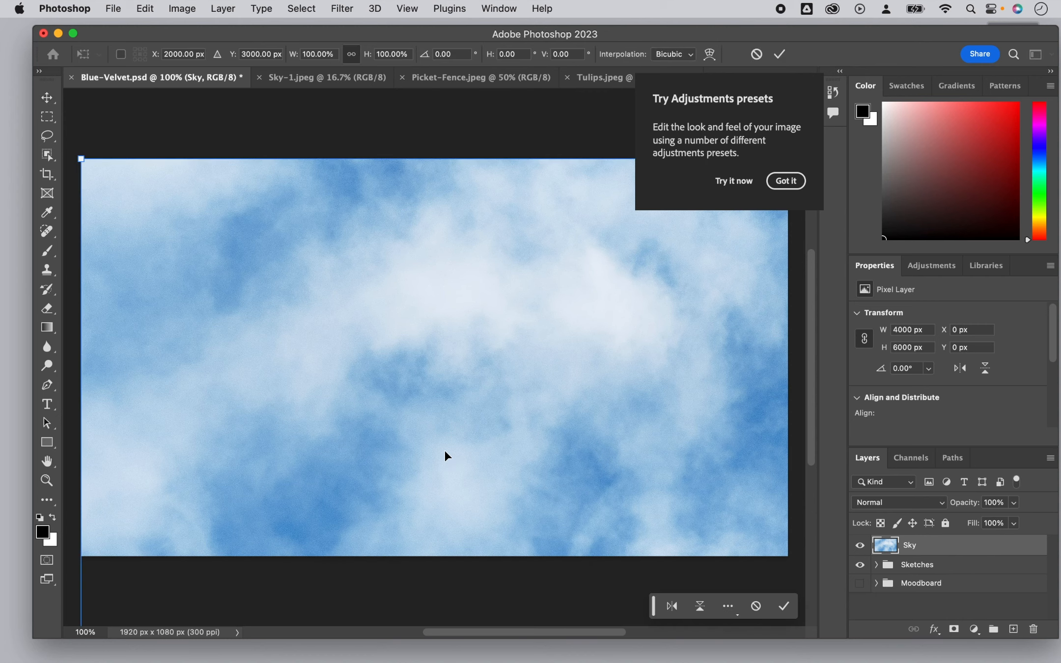
pyautogui.scroll(-5, 444, 456)
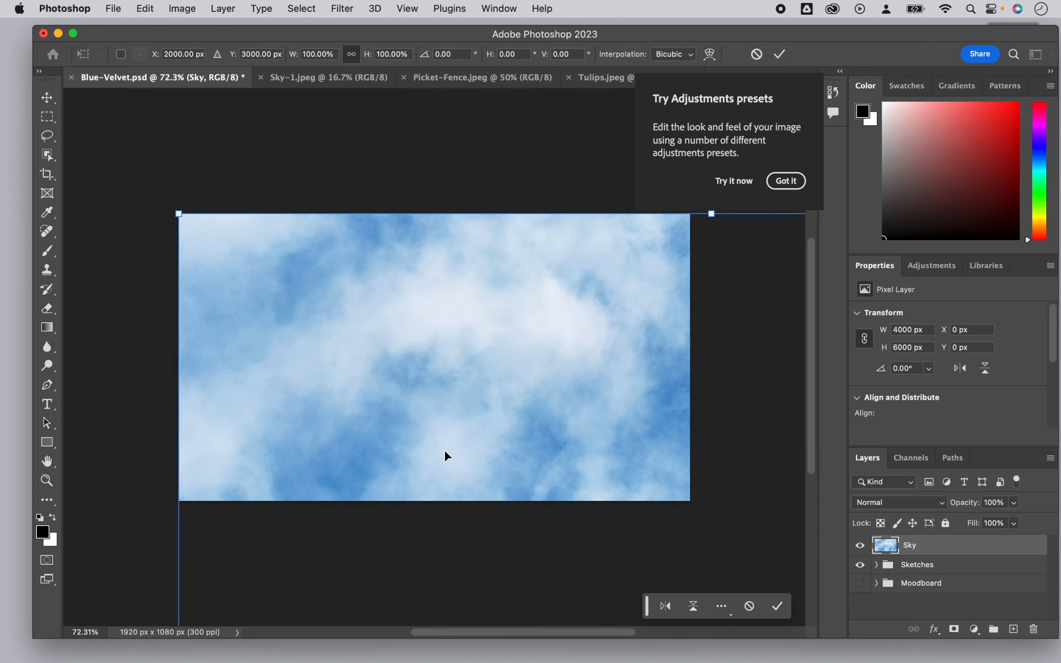
pyautogui.scroll(-5, 444, 456)
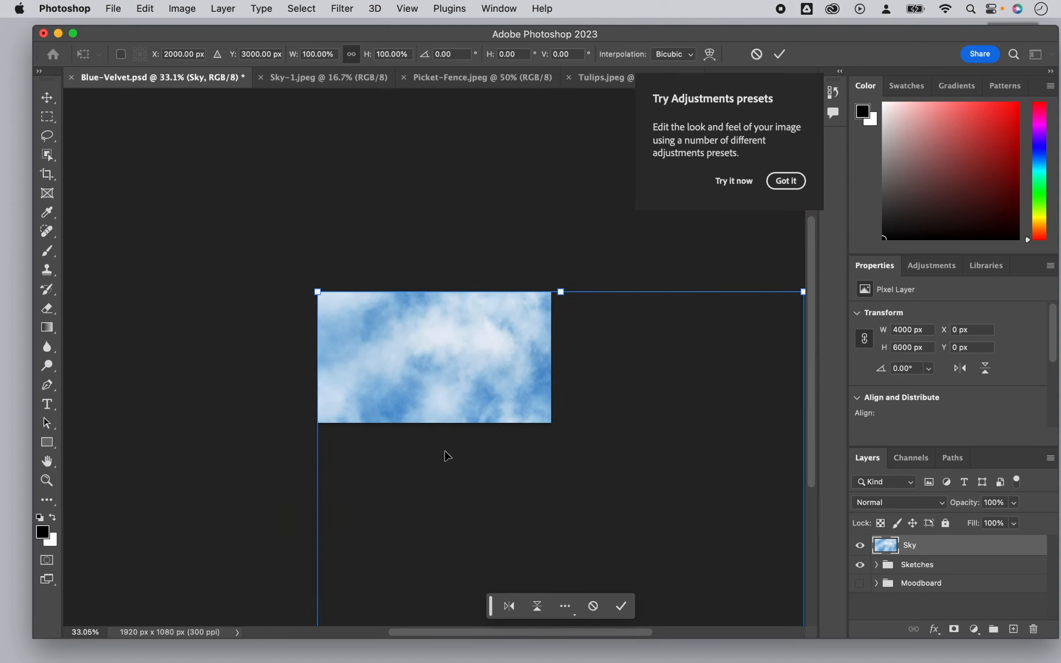
pyautogui.scroll(-1, 444, 456)
pyautogui.scroll(-5, 444, 456)
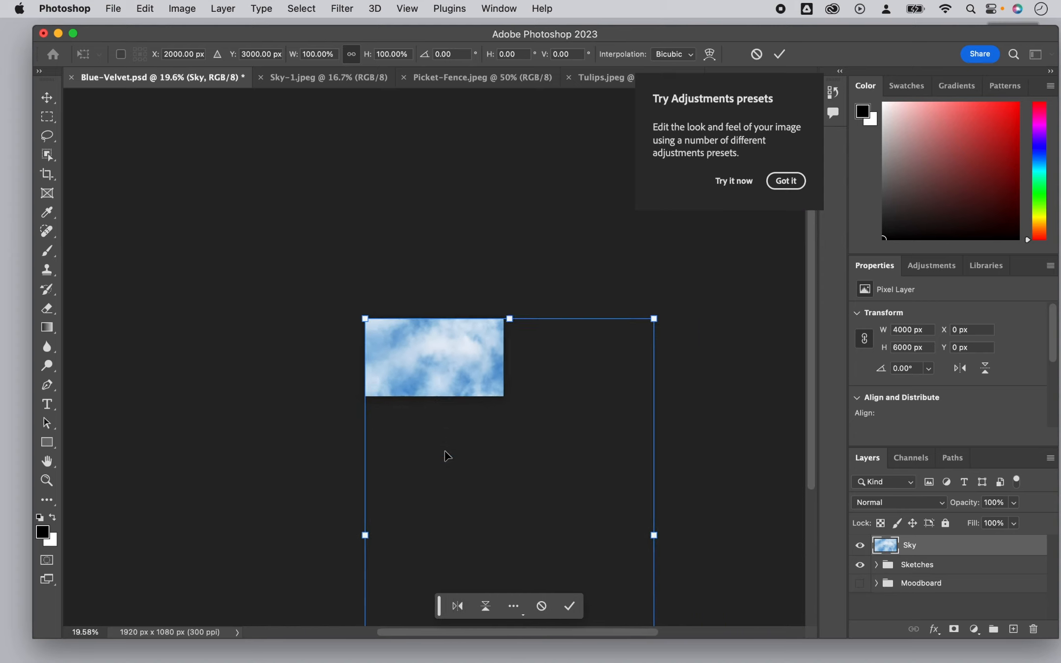
pyautogui.scroll(-1, 444, 456)
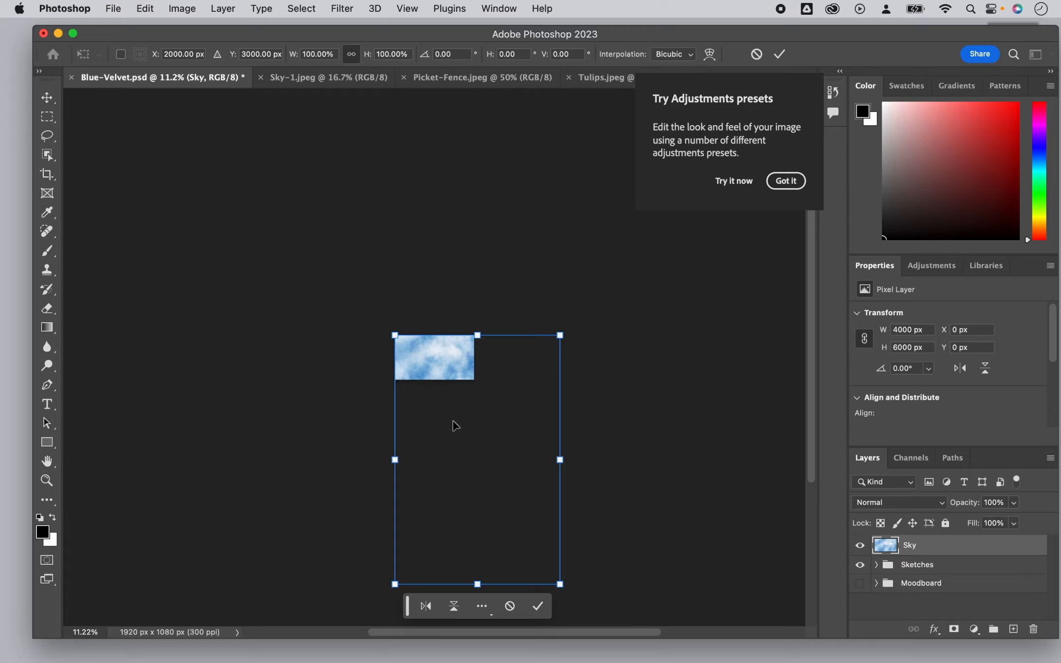
pyautogui.moveTo(464, 433); pyautogui.dragTo(431, 364)
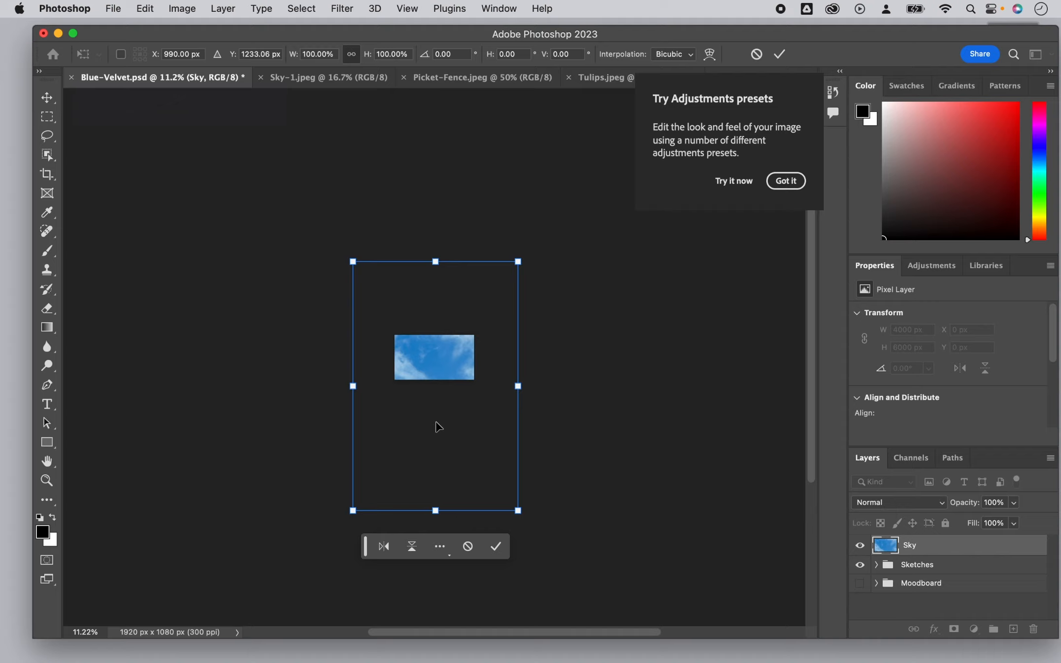
pyautogui.moveTo(520, 247); pyautogui.dragTo(290, 294)
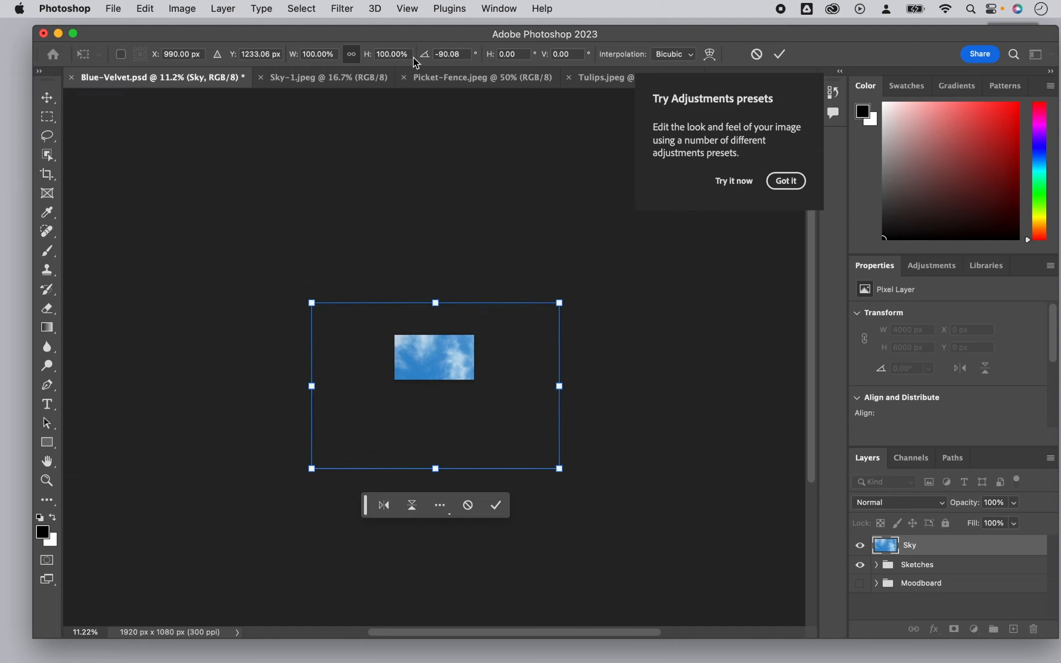
pyautogui.click(460, 52)
pyautogui.write('-90')
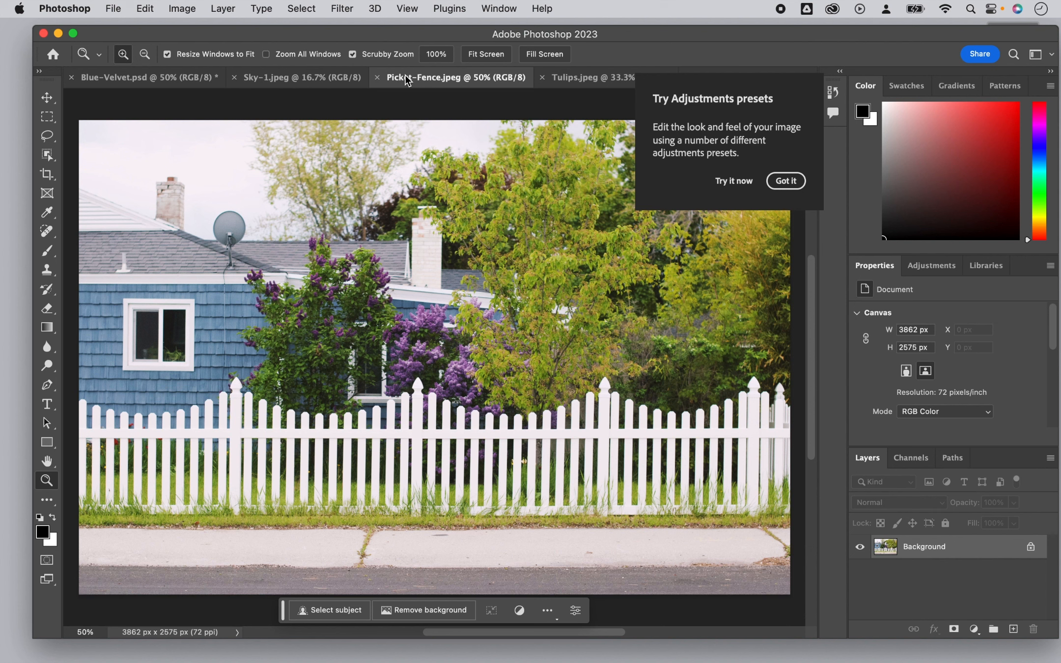
# - Copy the entire Picket-Fence.jpeg image and paste it into Blue-Velvet.psd above the Sky layer
pyautogui.press('super+a')
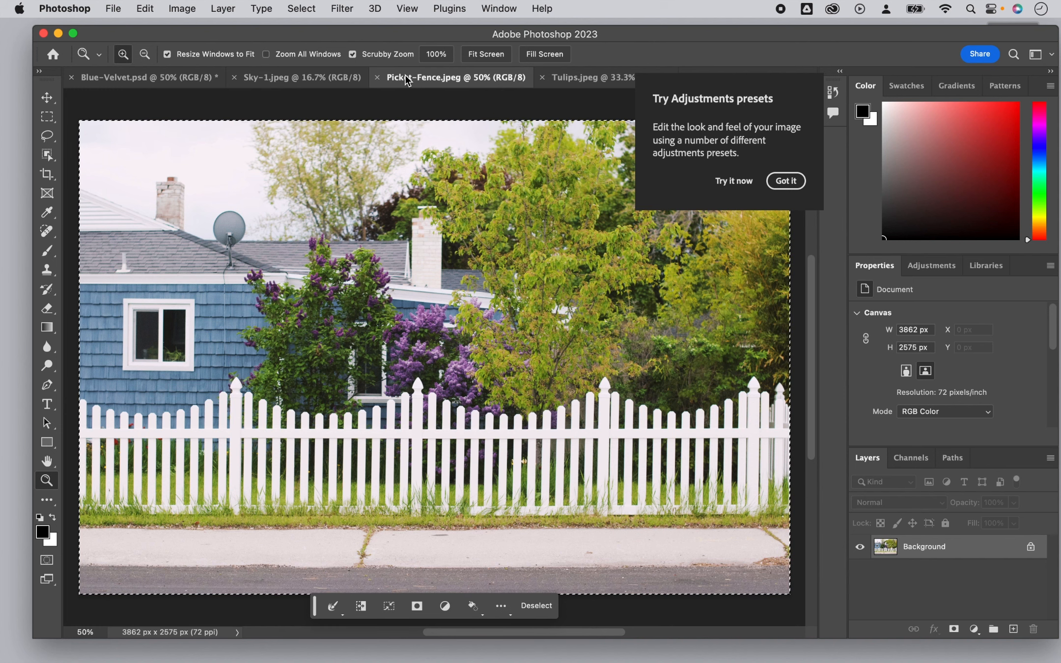
pyautogui.press('super+c')
pyautogui.click(184, 78)
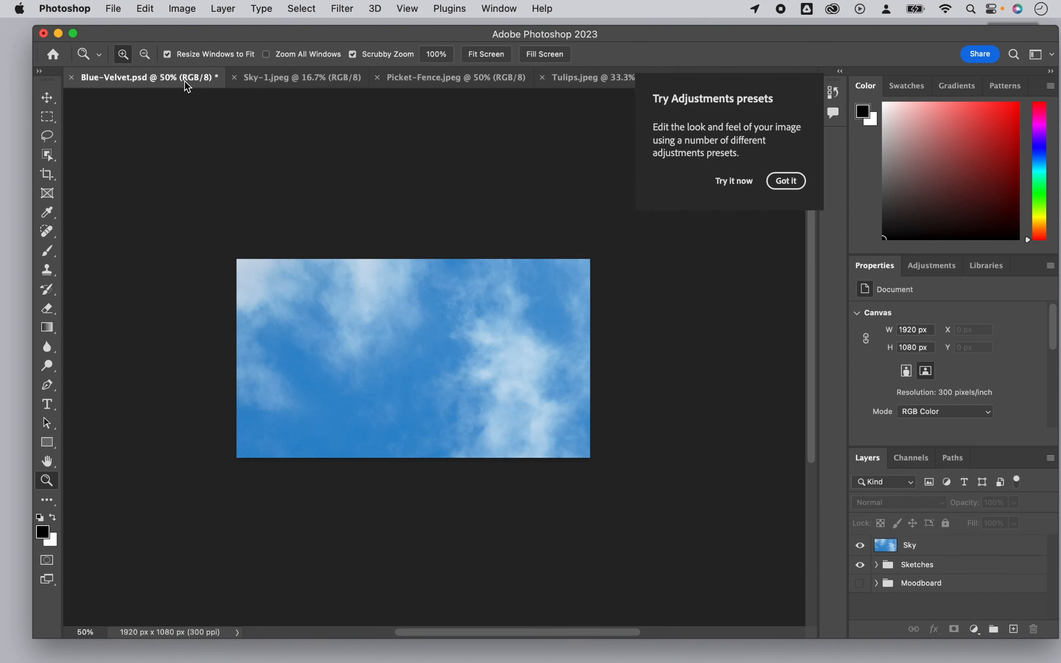
pyautogui.press('super+v')
# - Scale the pasted fence image down to about 1955 × 1303 px and position it to cover the canvas
pyautogui.press('super+t')
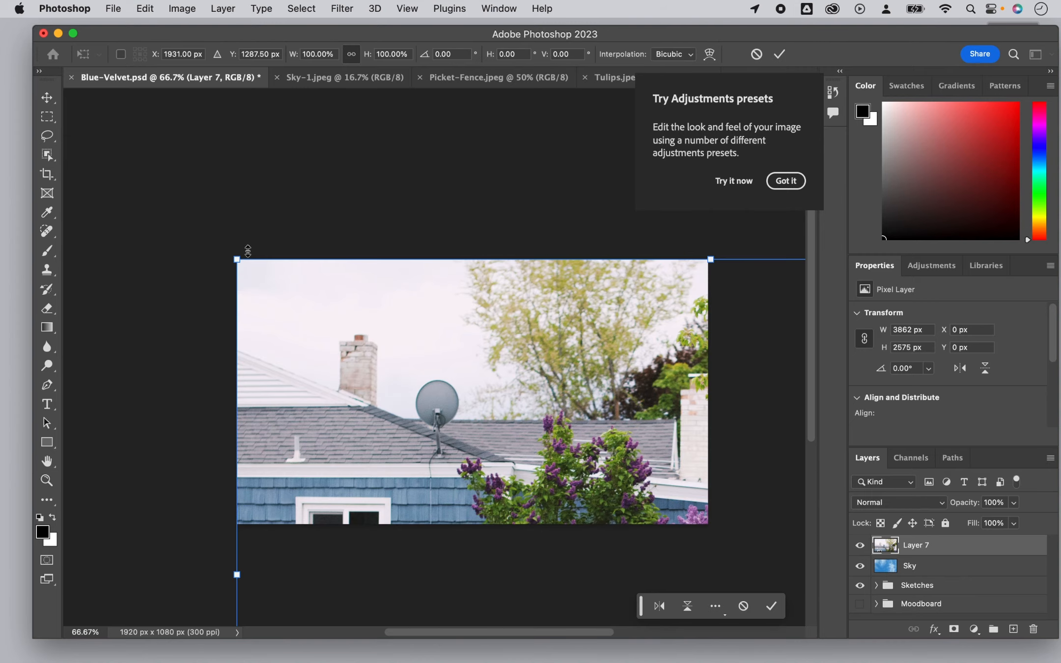
pyautogui.moveTo(237, 259); pyautogui.dragTo(214, 276)
pyautogui.moveTo(694, 561); pyautogui.dragTo(715, 574)
pyautogui.moveTo(570, 395); pyautogui.dragTo(568, 407)
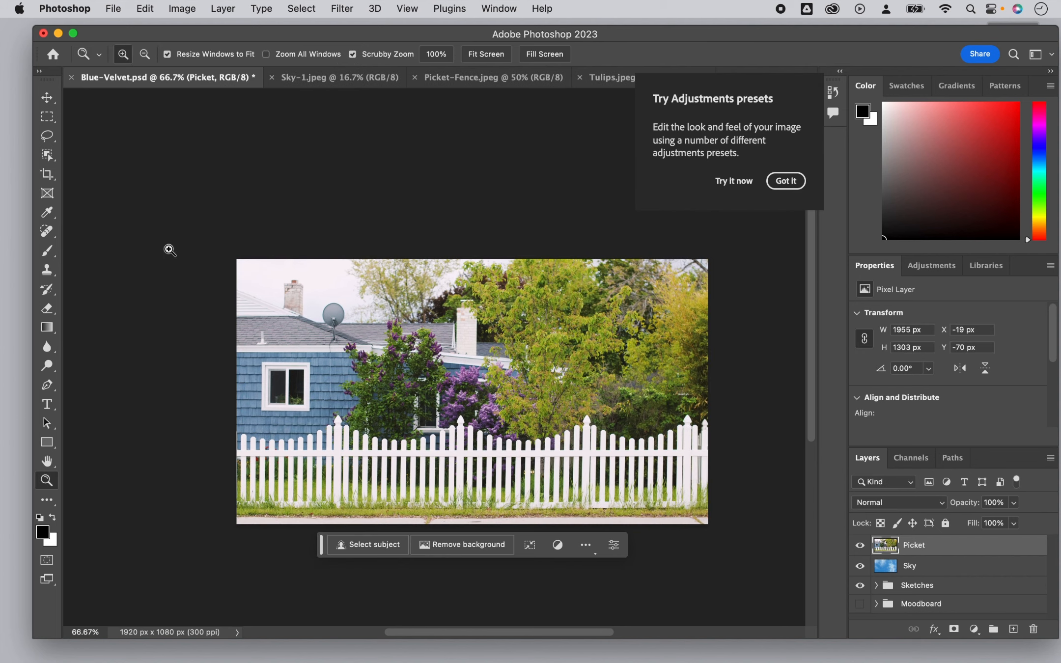
# - Cut a full-width rectangle about 1920 × 618 px above the picket tops from the Picket layer
pyautogui.click(47, 117)
pyautogui.moveTo(237, 259); pyautogui.dragTo(735, 411)
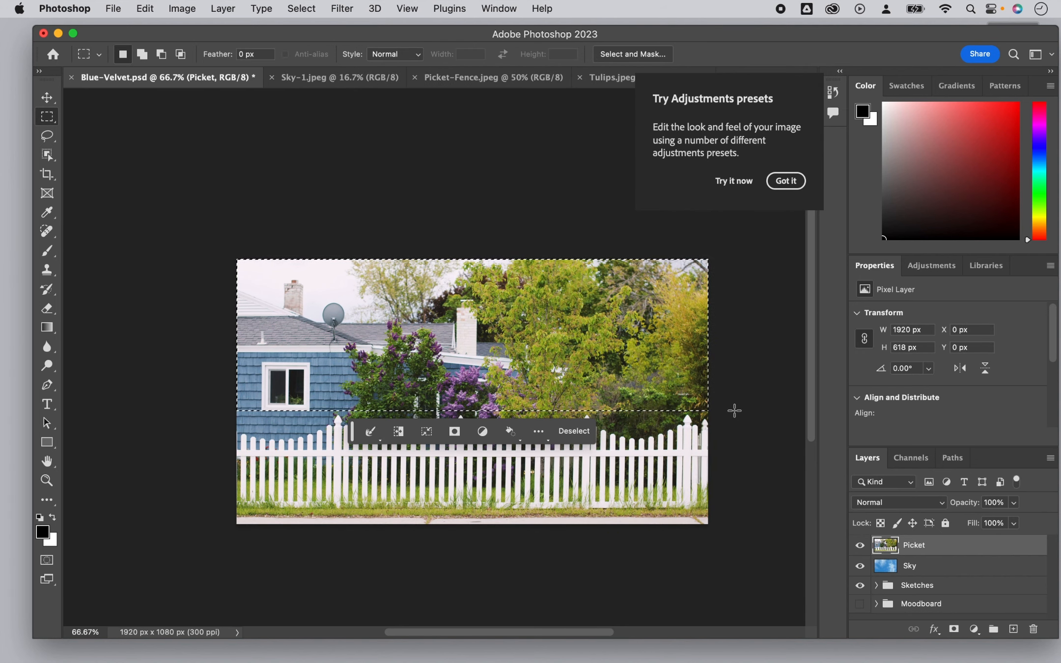
pyautogui.click(146, 9)
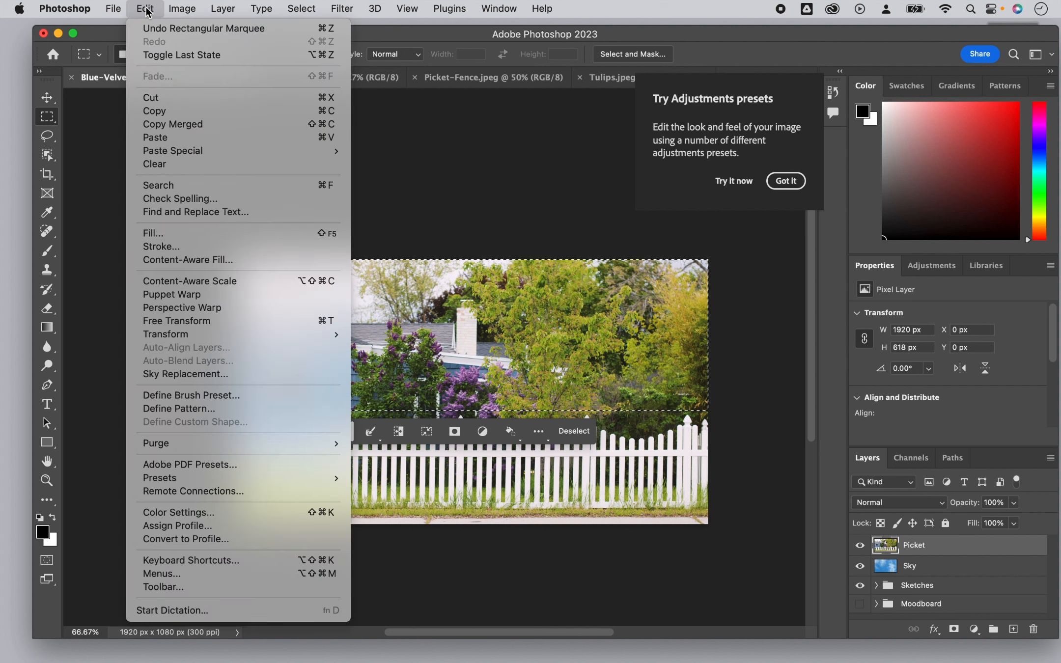
pyautogui.click(157, 102)
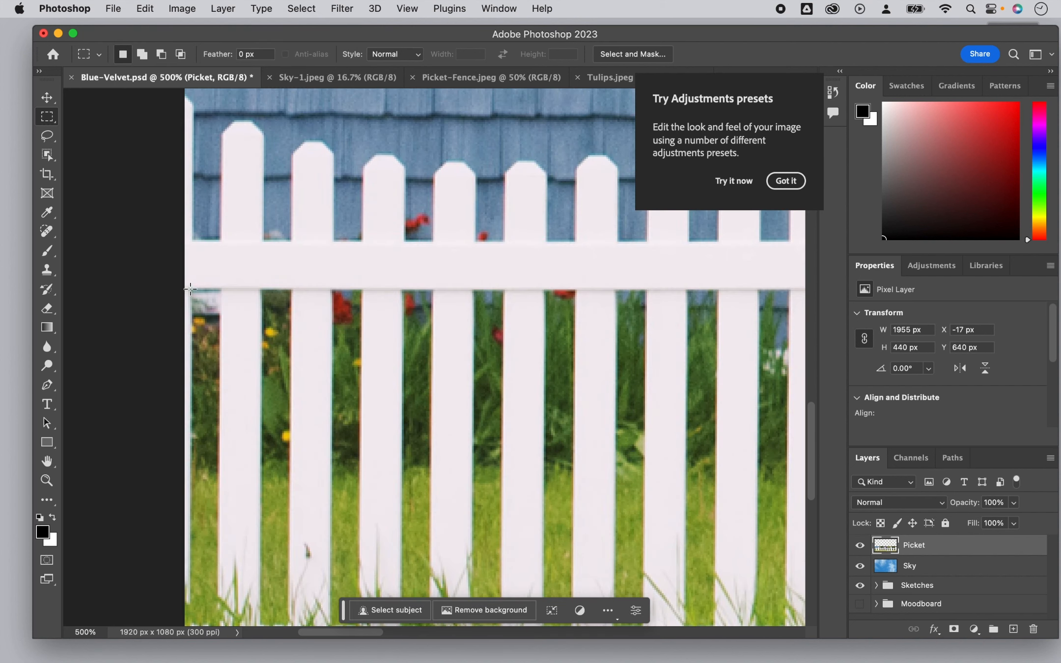
# - Cut the rectangular background area out of the leftmost gap between pickets, below the fence rail
pyautogui.moveTo(190, 289); pyautogui.dragTo(220, 626)
pyautogui.press('super+x')
pyautogui.press('space')
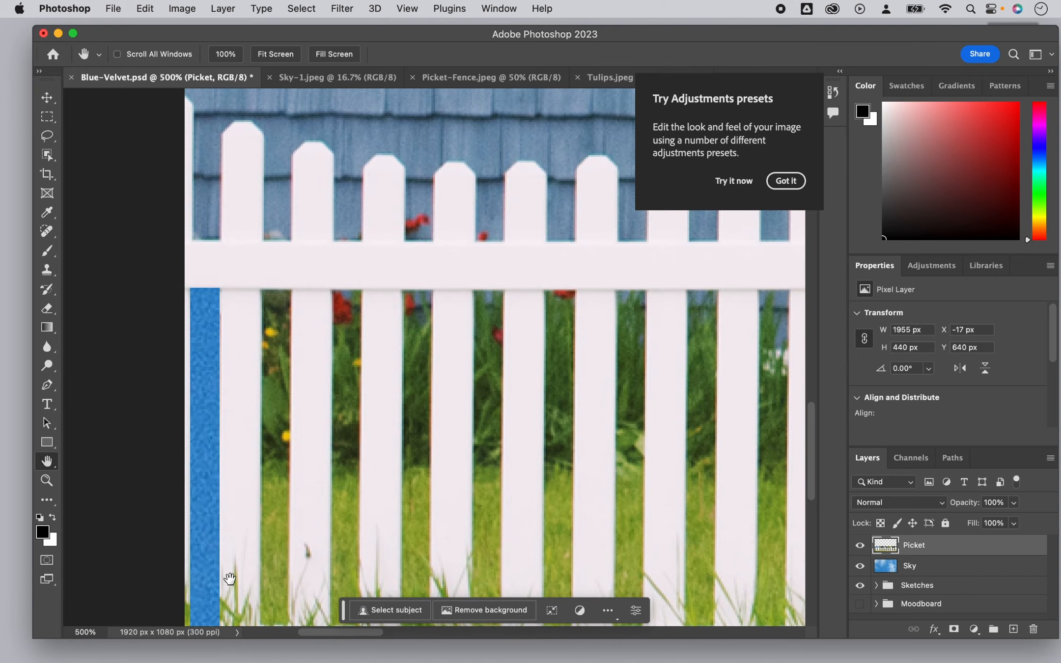
pyautogui.moveTo(230, 579); pyautogui.dragTo(258, 507)
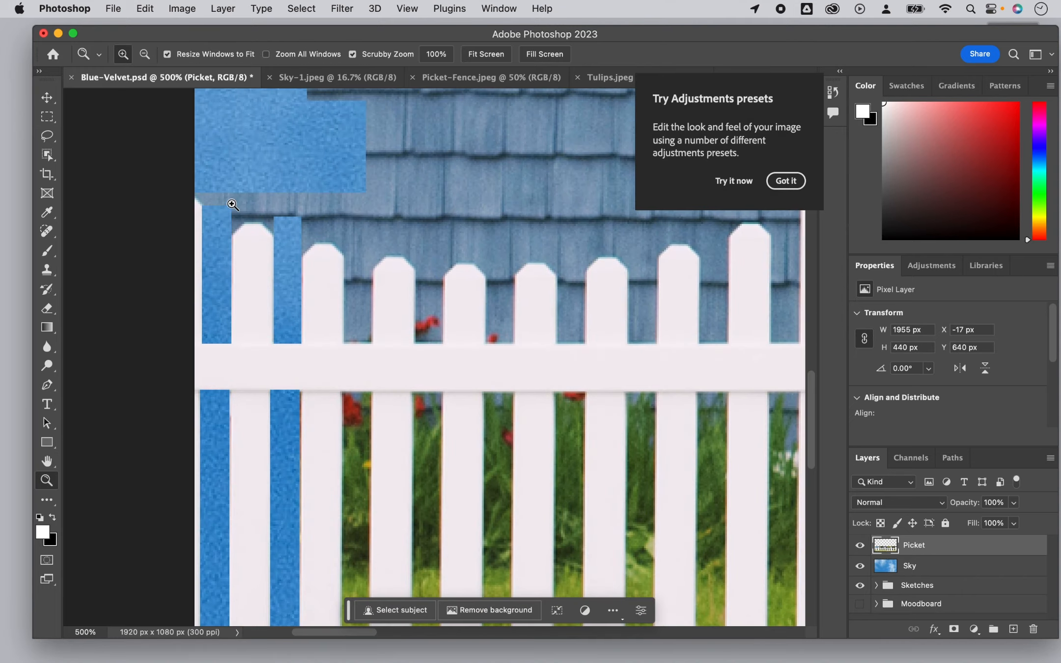
# - Trace the remaining shingle background around the pointed picket tops with the Magnetic Lasso and cut it from the Picket layer
pyautogui.click(233, 204)
pyautogui.click(249, 205)
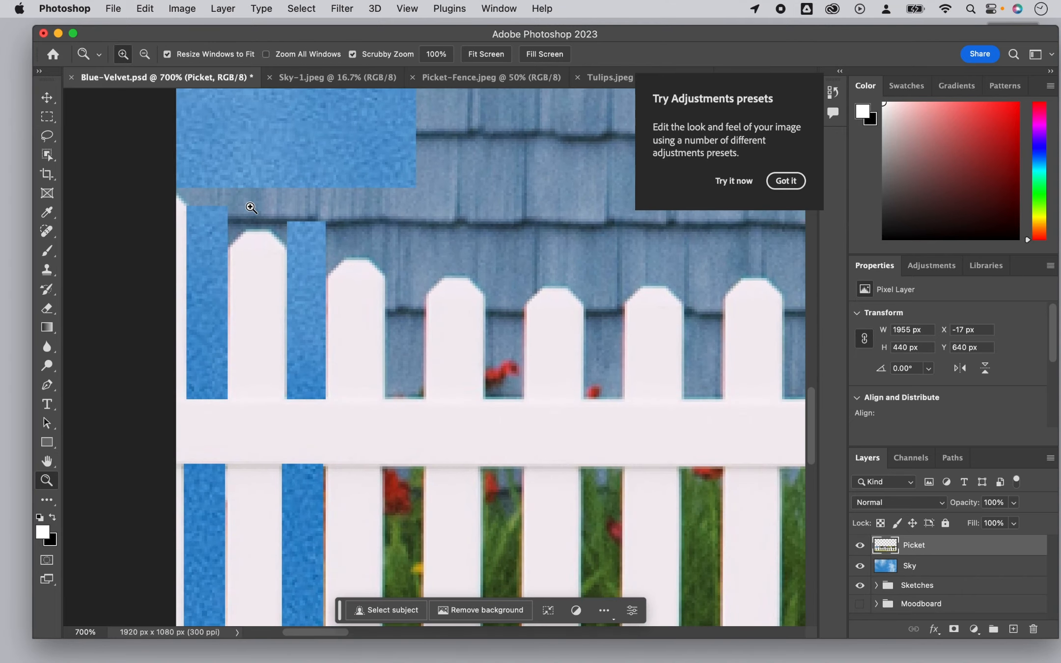
pyautogui.click(49, 139)
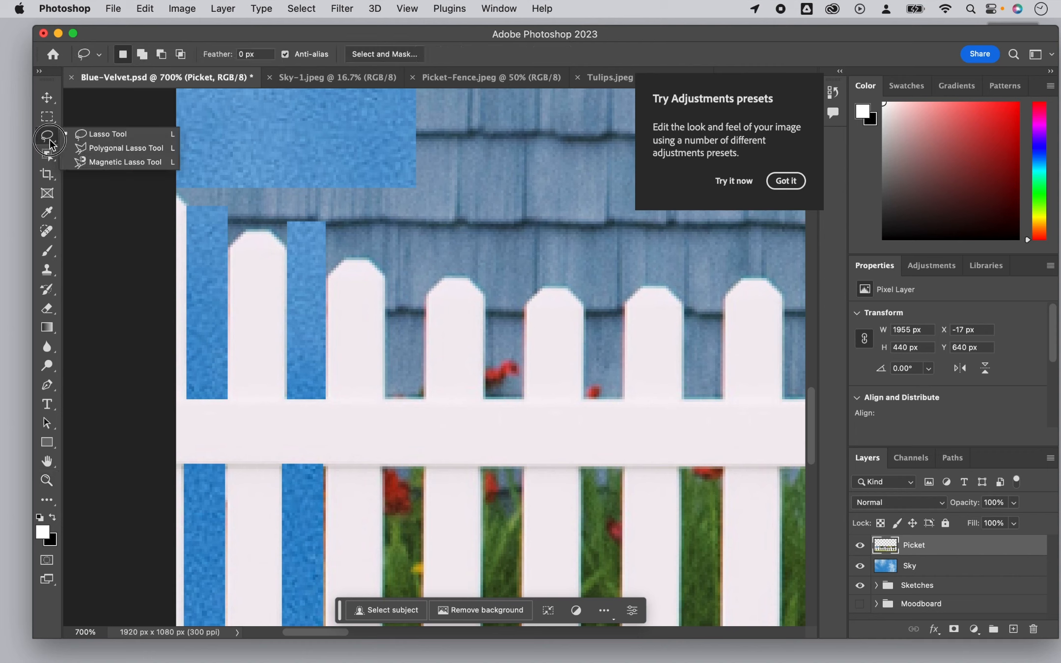
pyautogui.click(89, 164)
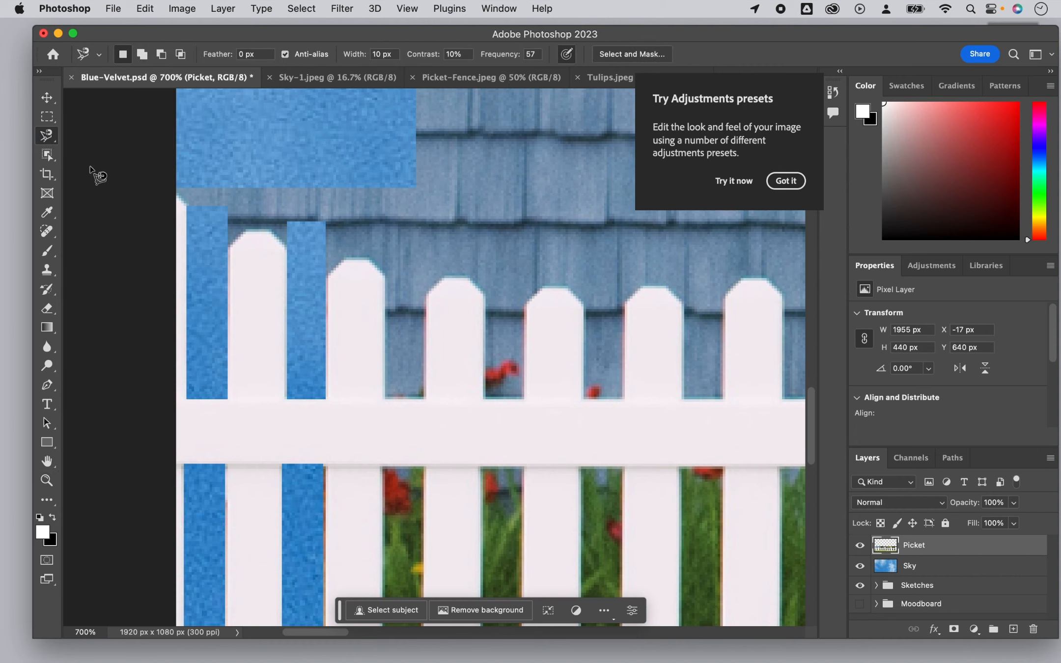
pyautogui.click(178, 190)
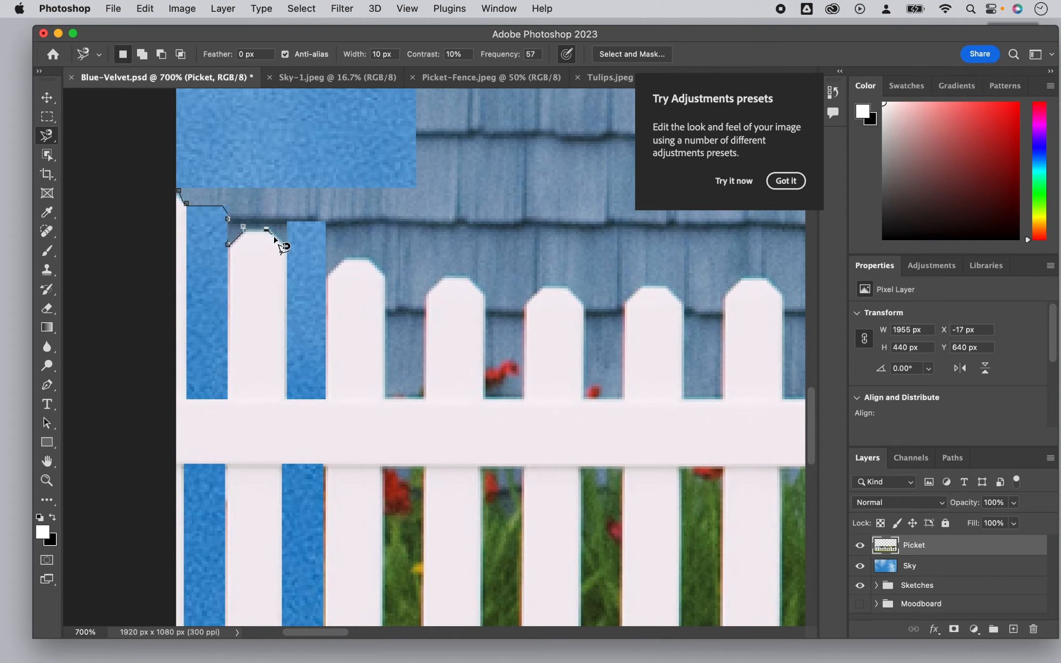
pyautogui.click(178, 192)
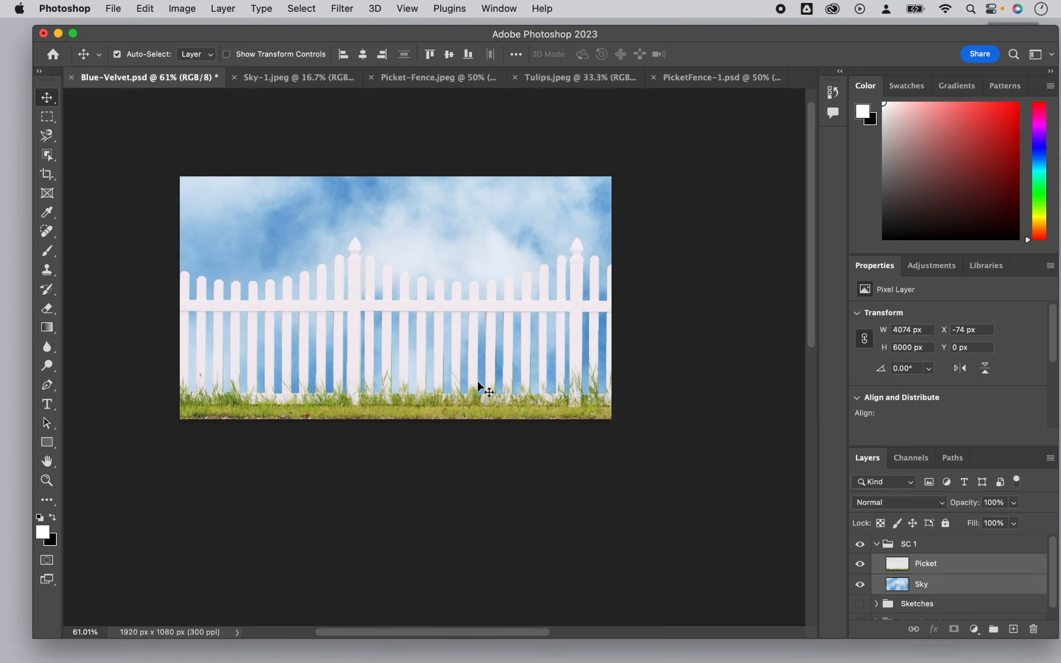
# - Move the Picket and Sky layers up together to free the lower part of the canvas, and open Garden.jpeg
pyautogui.moveTo(479, 384); pyautogui.dragTo(469, 295)
pyautogui.press('super+o')
pyautogui.click(436, 249)
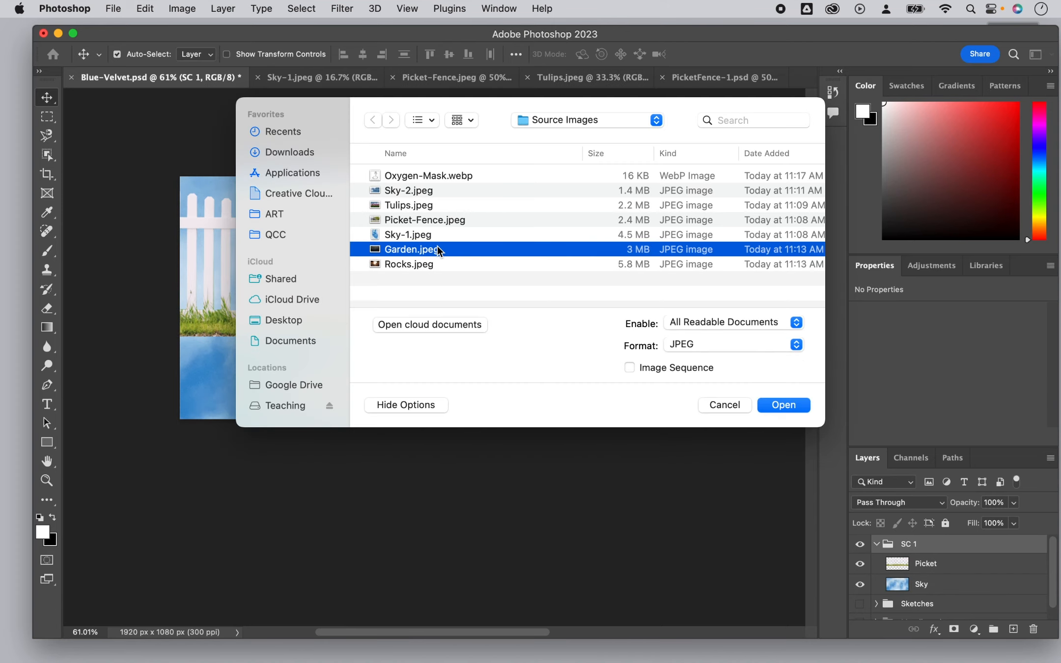
pyautogui.press('space')
pyautogui.press('space')
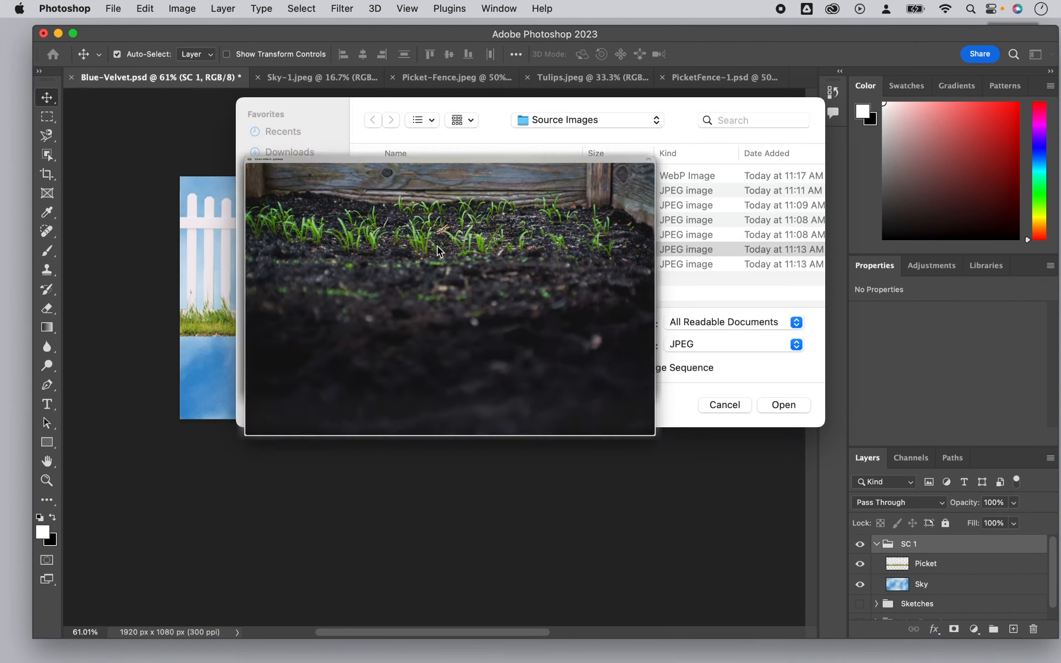
pyautogui.press('Return')
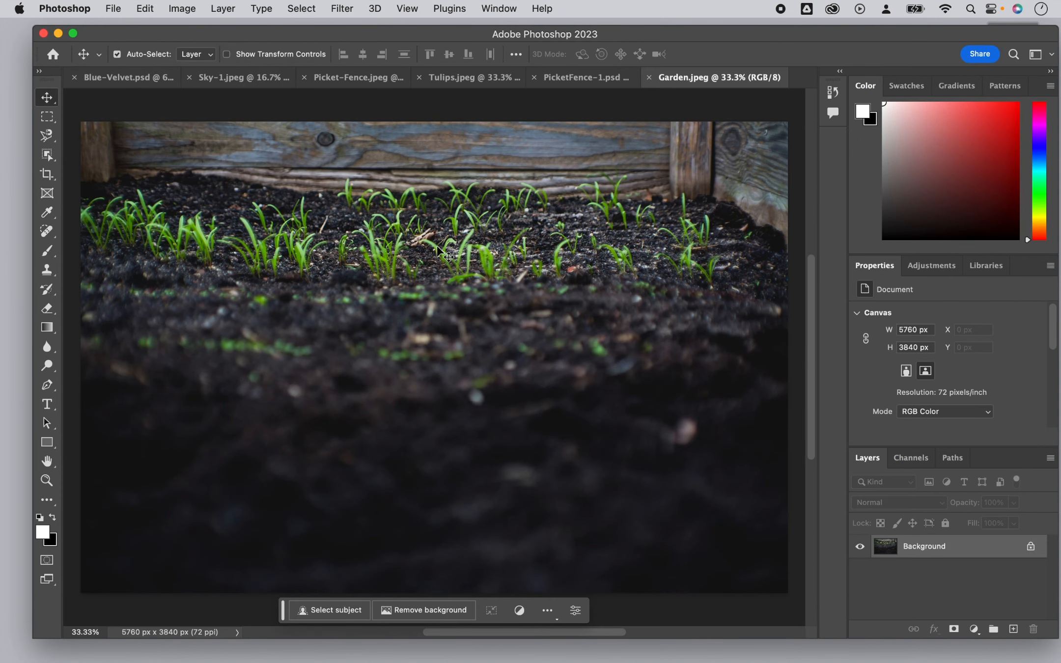
# - Copy the full-width soil area, about 5760 × 2533 px, from Garden.jpeg and paste it into Blue-Velvet.psd above the Picket layer
pyautogui.scroll(-1, 173, 362)
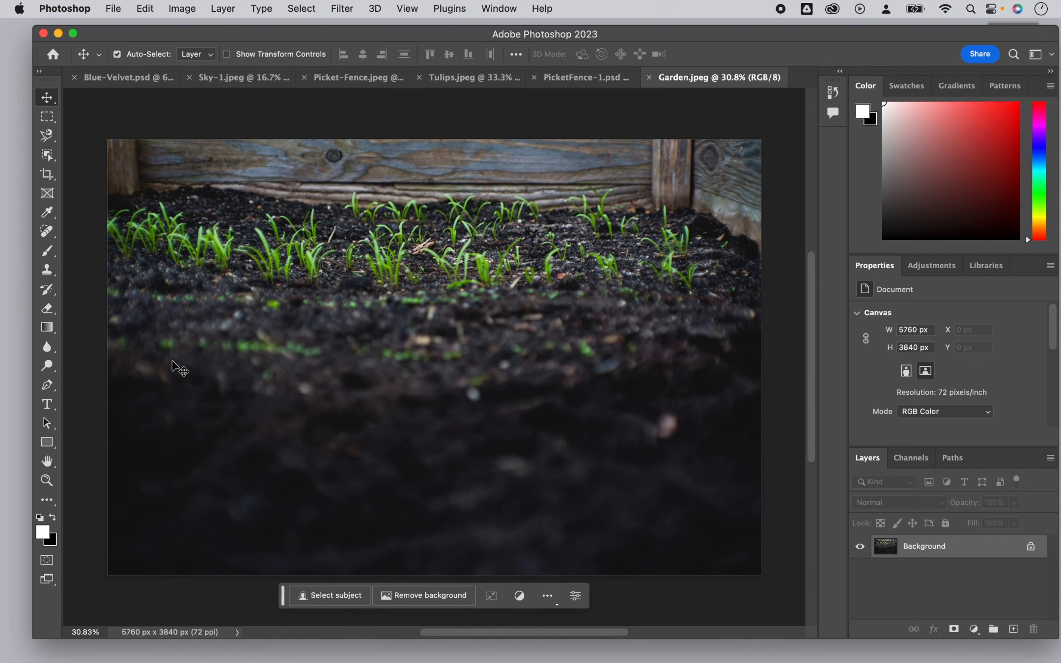
pyautogui.click(46, 117)
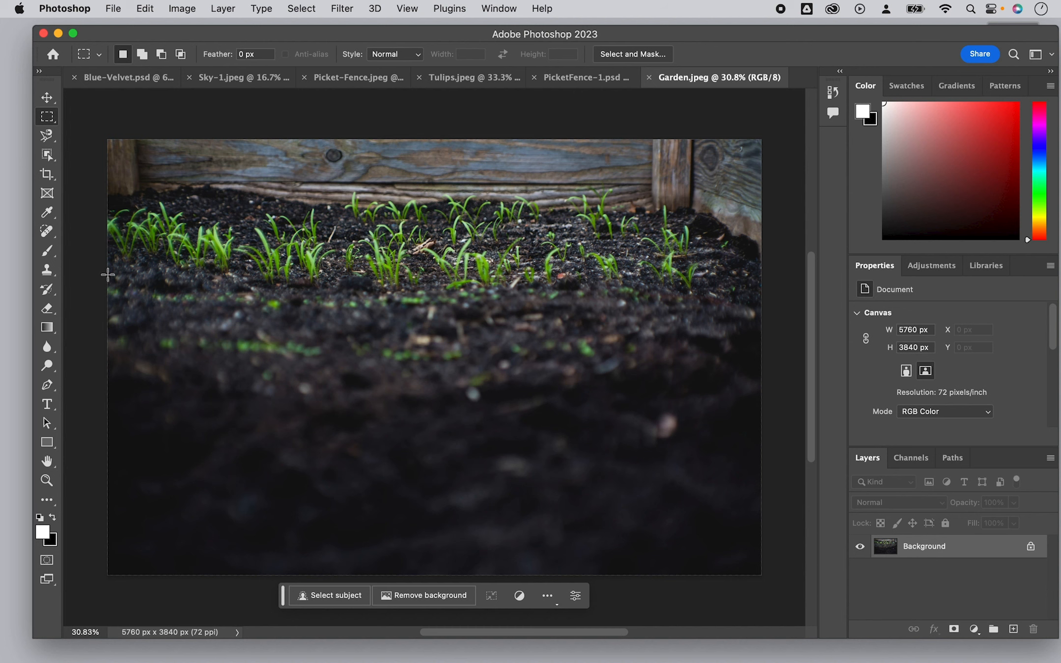
pyautogui.moveTo(108, 275); pyautogui.dragTo(783, 617)
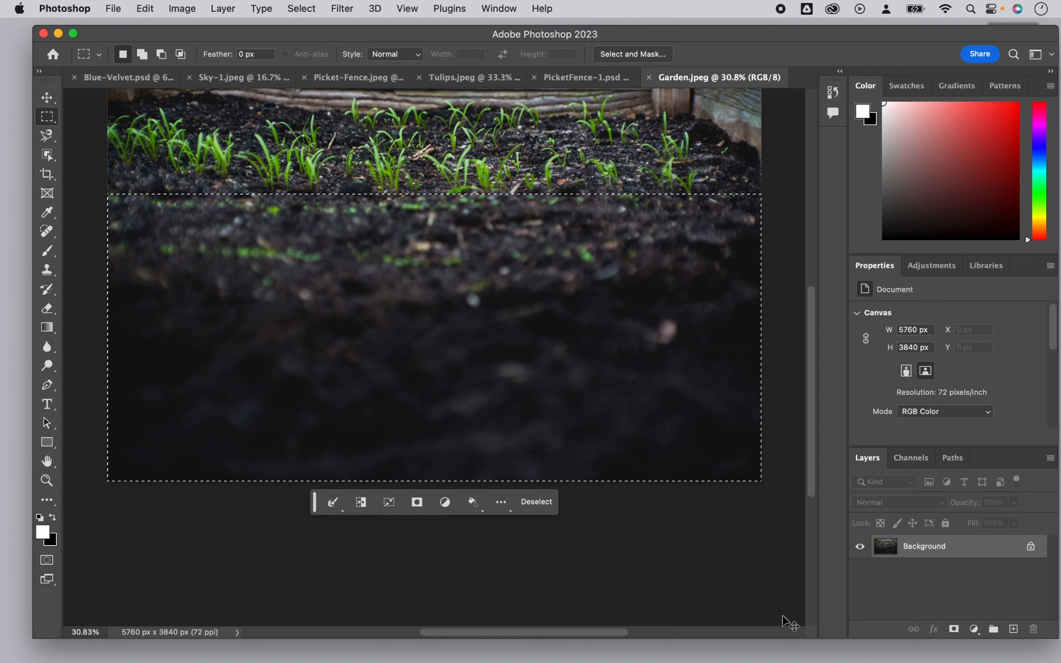
pyautogui.click(149, 78)
pyautogui.press('super+v')
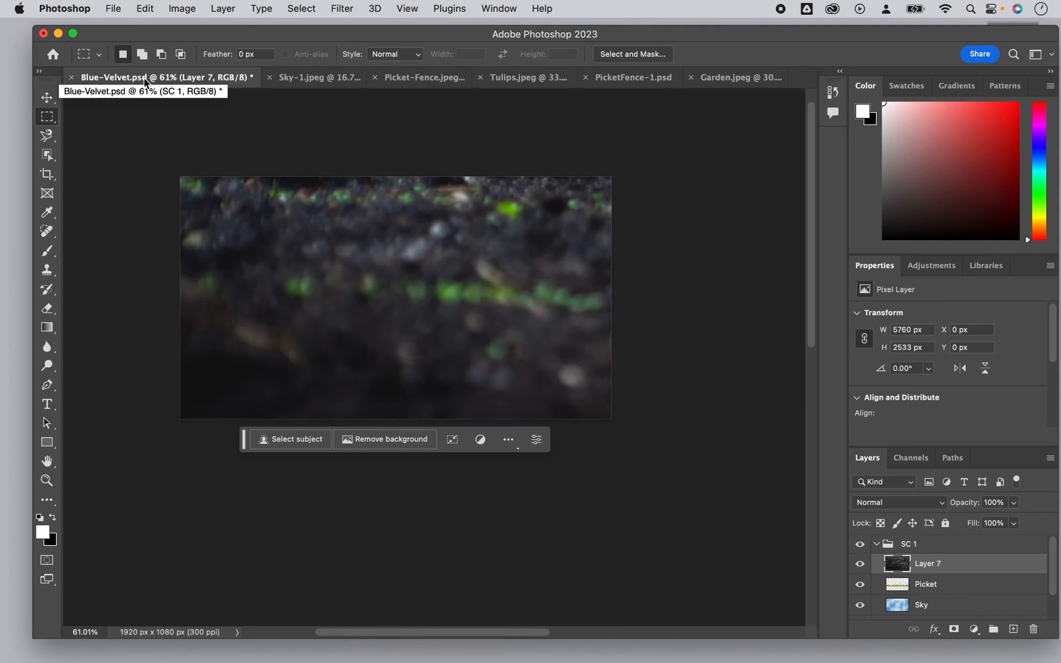
# - Scale the pasted soil down to about 2175 × 956 px directly below the grass and name its layer Dirt
pyautogui.press('super+t')
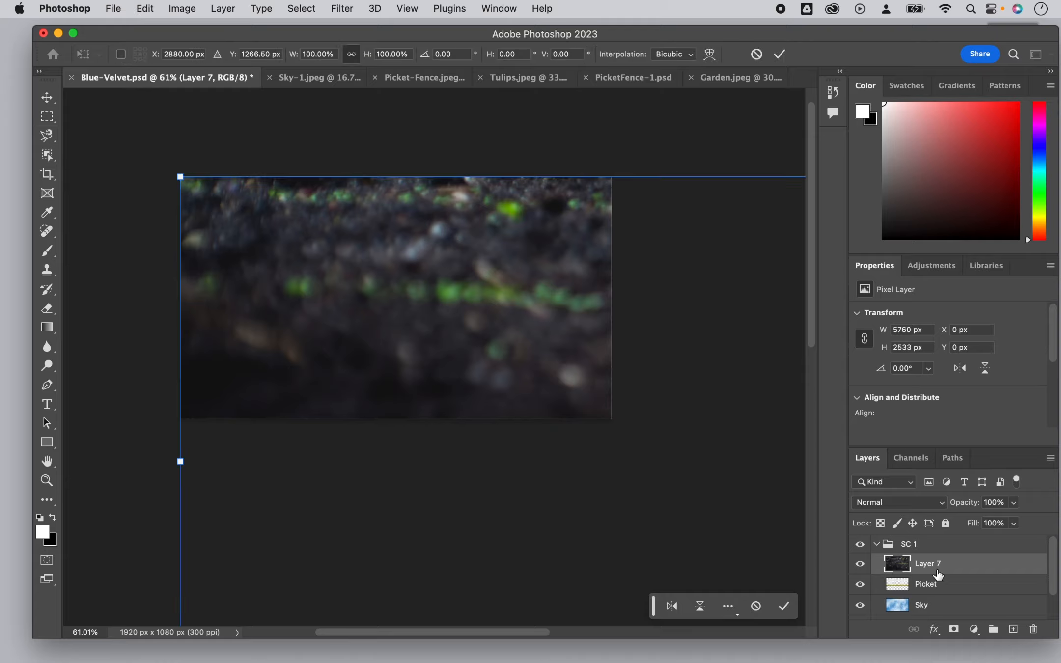
pyautogui.moveTo(180, 178); pyautogui.dragTo(286, 325)
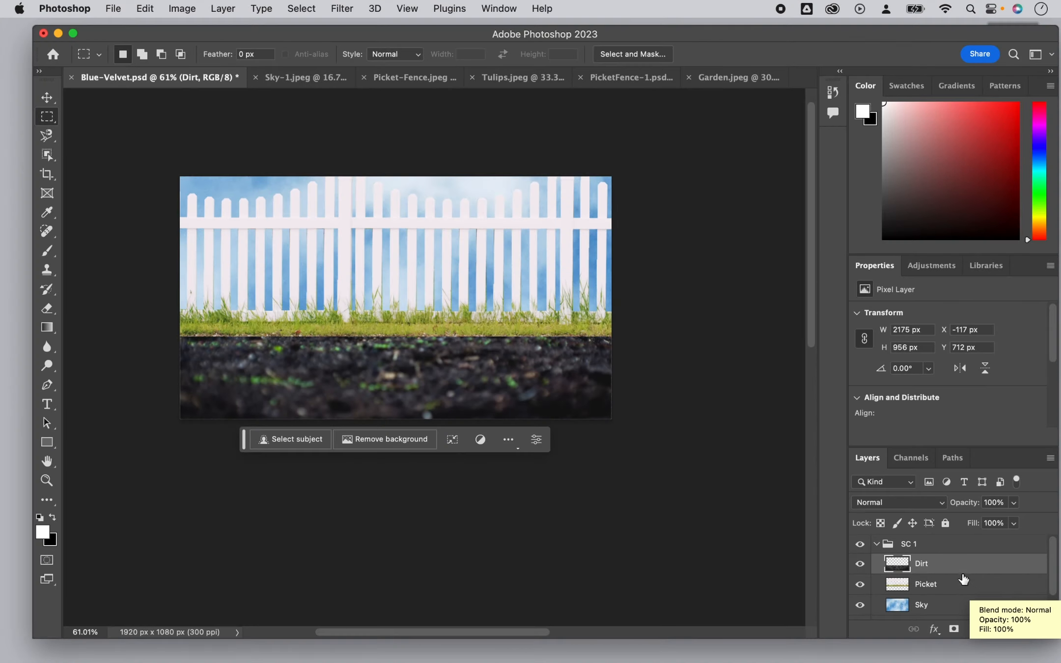
# - Select the Dirt, Picket and Sky layers and move them down together
pyautogui.keyDown('shift'); pyautogui.click(944, 608); pyautogui.keyUp('shift')
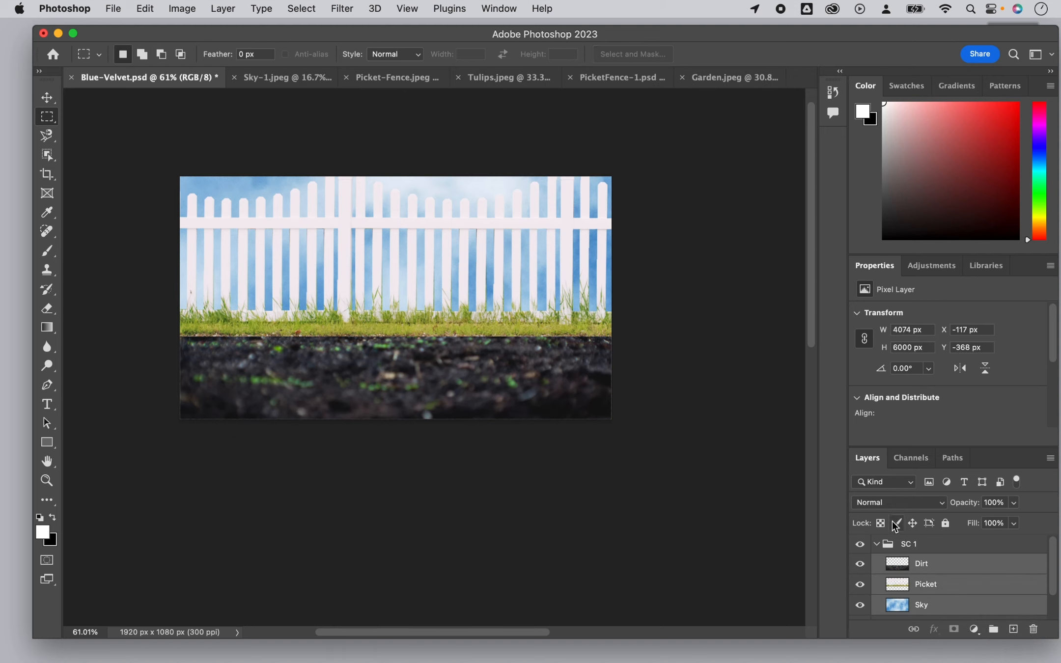
pyautogui.click(46, 97)
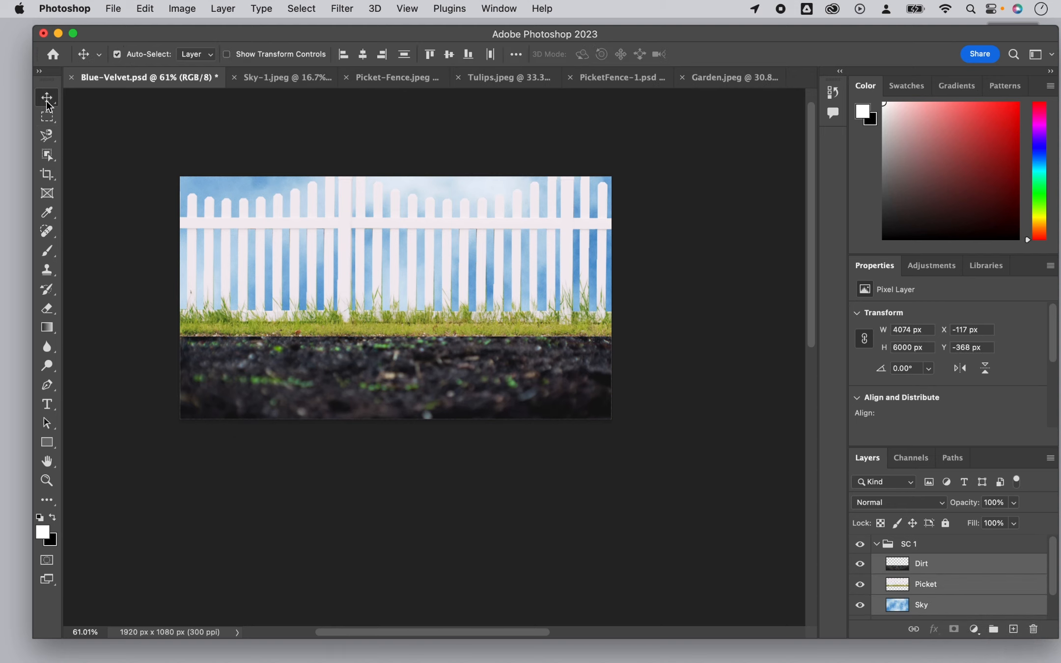
pyautogui.moveTo(305, 274); pyautogui.dragTo(301, 360)
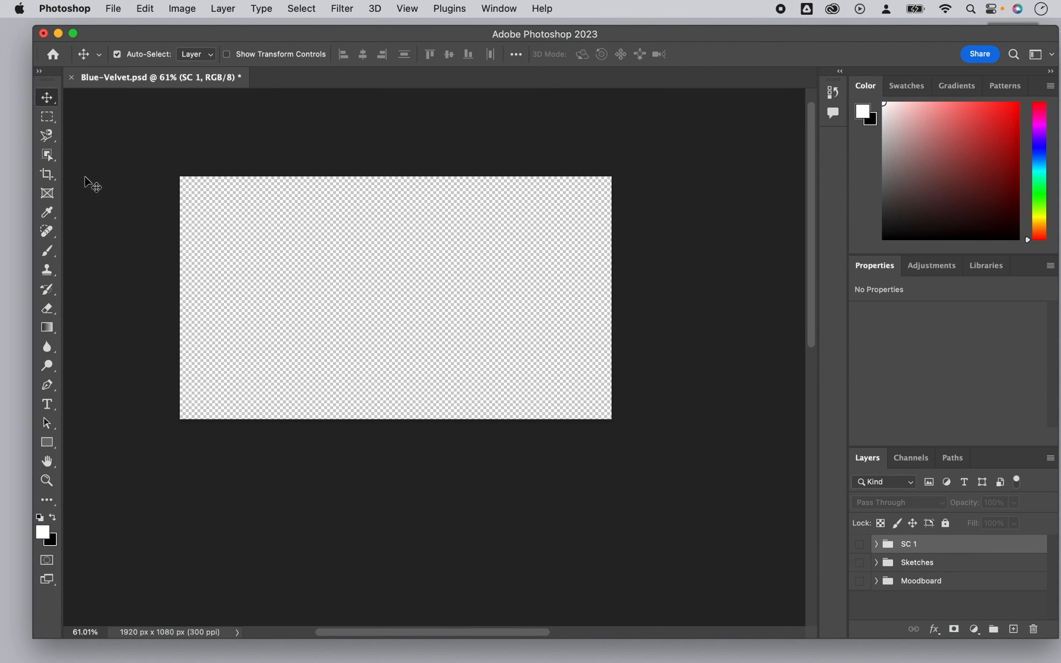
# - Draw a black-filled rectangle about 2088 × 1242 px covering the whole canvas and name its layer BG
pyautogui.click(51, 441)
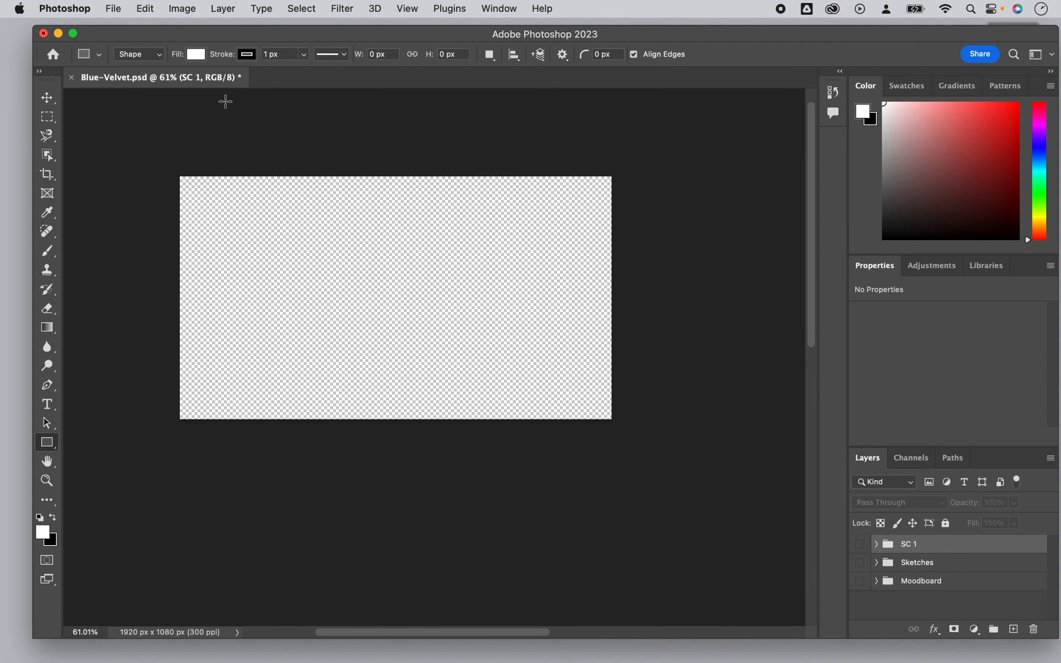
pyautogui.click(196, 55)
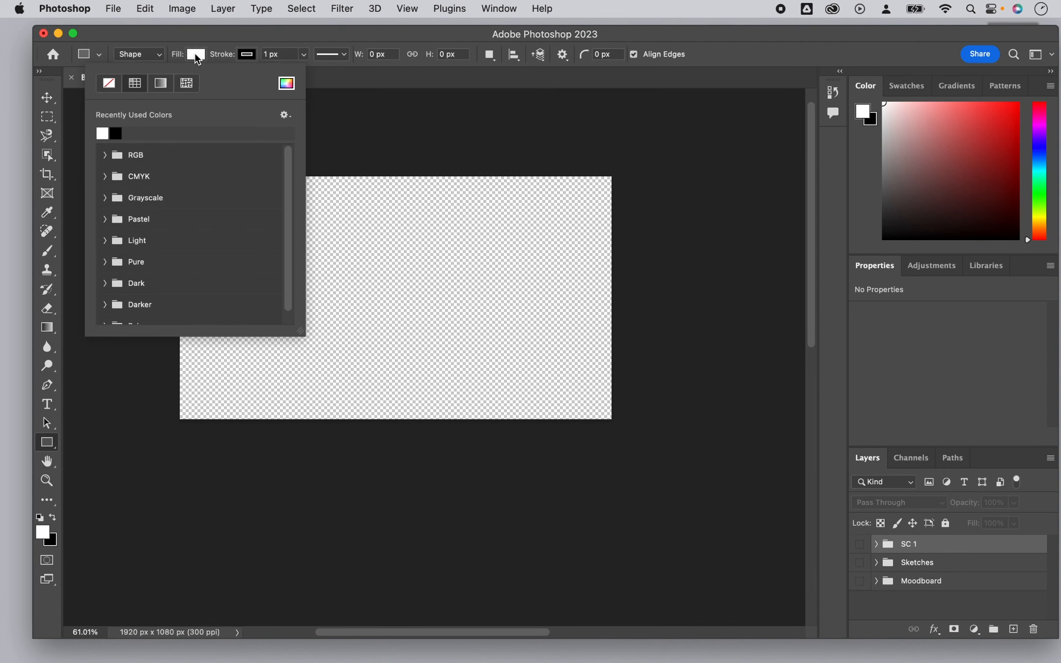
pyautogui.click(116, 132)
pyautogui.moveTo(168, 159)
pyautogui.mouseDown()
pyautogui.moveTo(187, 185)
pyautogui.moveTo(597, 441)
pyautogui.moveTo(636, 439)
pyautogui.mouseUp()
pyautogui.click(923, 547)
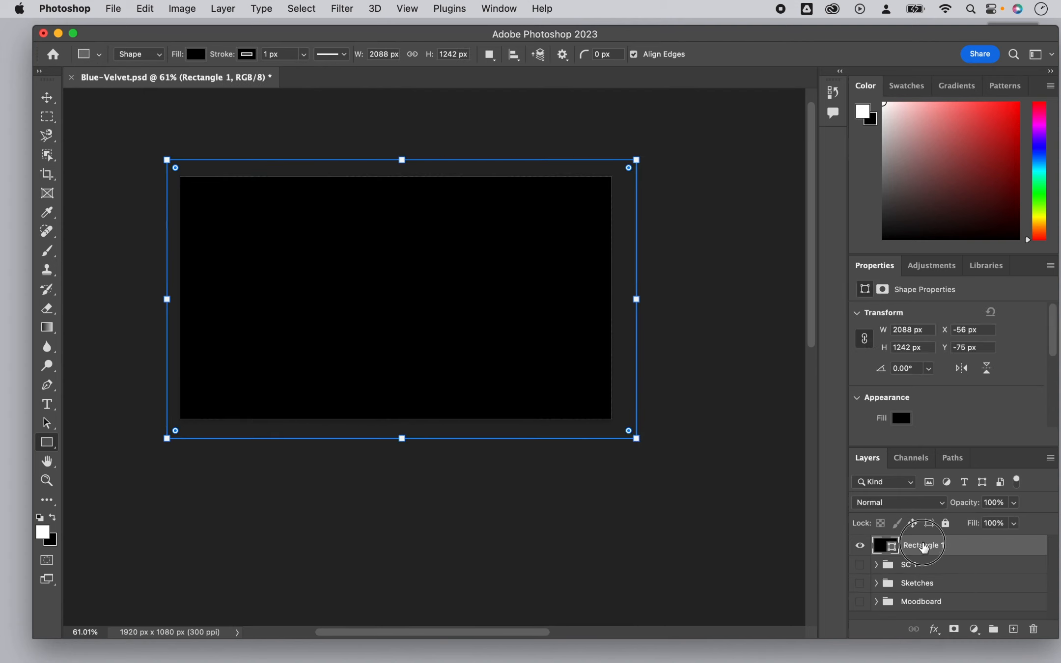
pyautogui.doubleClick(923, 547)
pyautogui.write('BG')
pyautogui.press('Return')
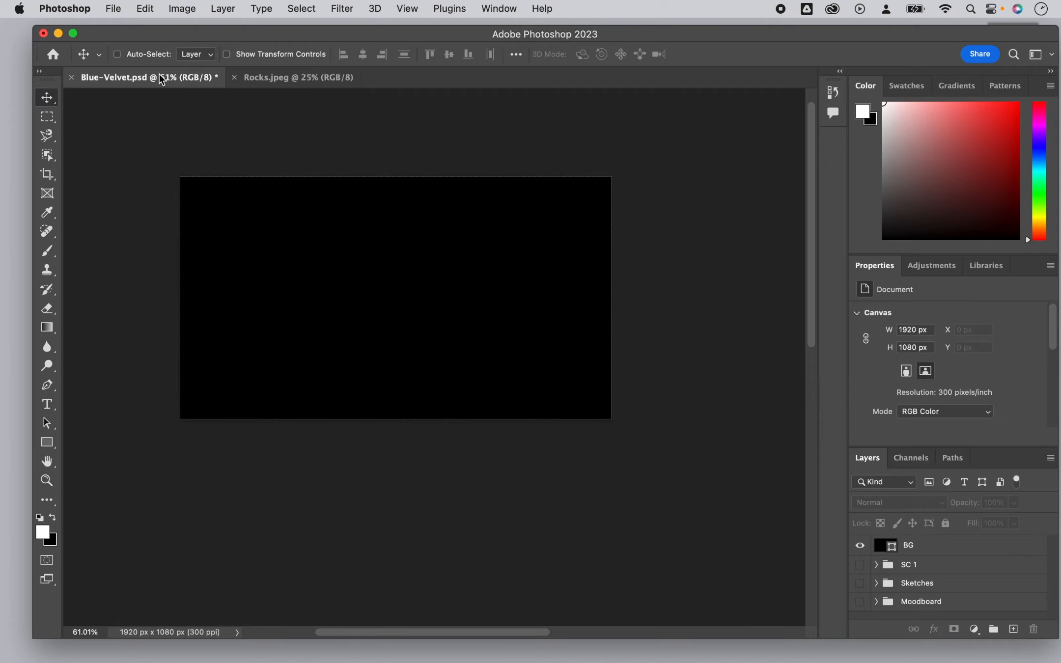
# - Place the Rocks.jpeg image in Blue-Velvet.psd above BG at about 2004 × 1337 px and name its layer Rocks
pyautogui.moveTo(162, 79); pyautogui.dragTo(161, 79)
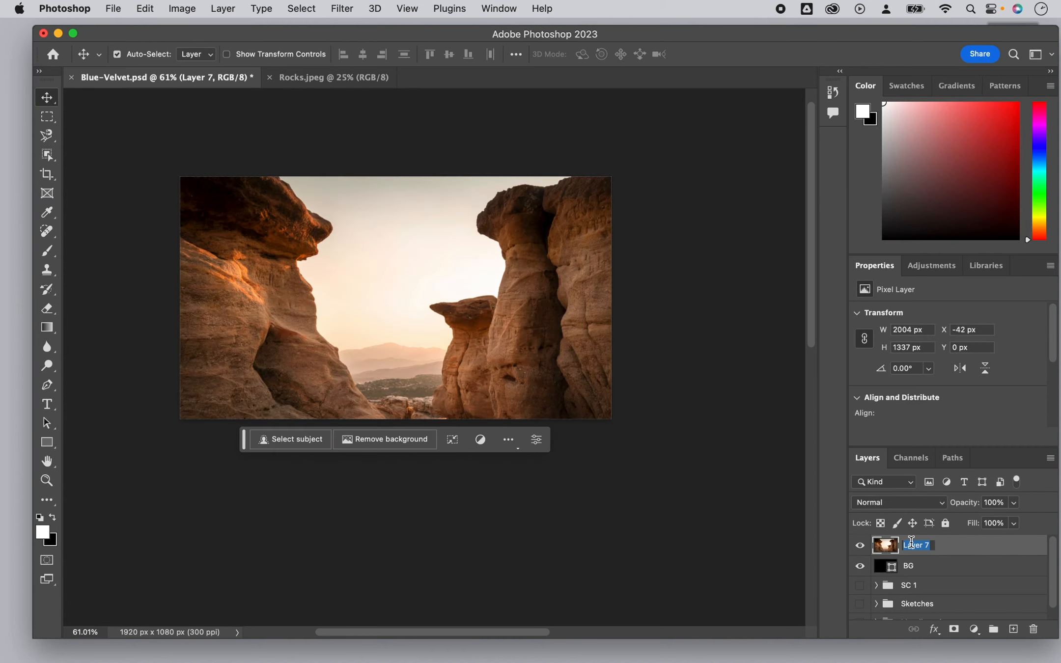
pyautogui.write('ROckks')
pyautogui.press('Return')
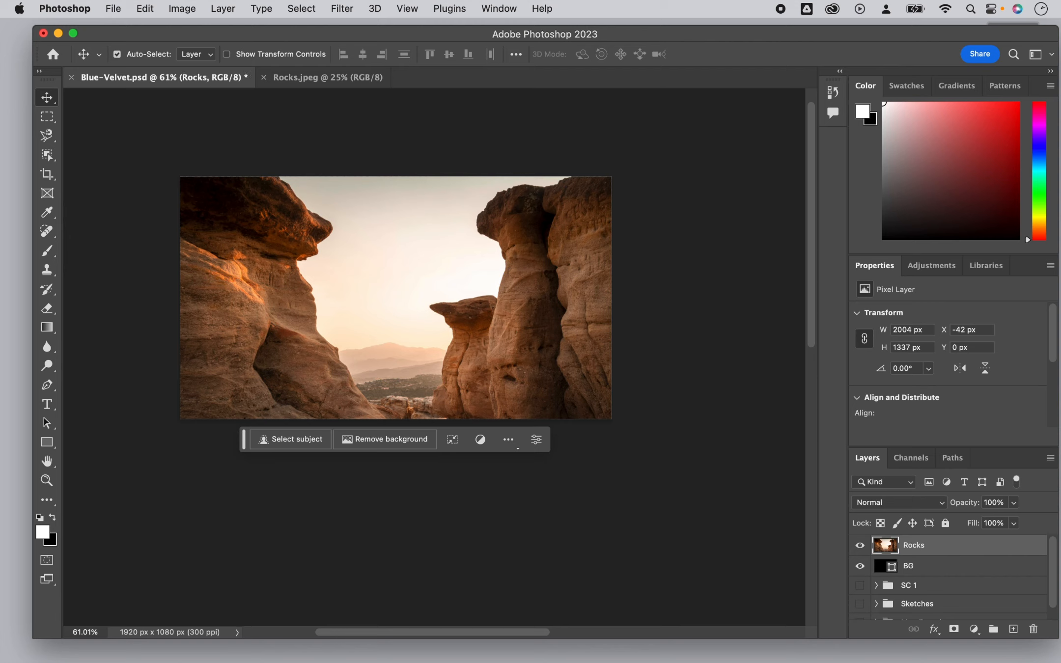
# - Cut the sky out of the Rocks layer with an automatic sky selection, plus the distant hills traced with the Magnetic Lasso
pyautogui.click(300, 9)
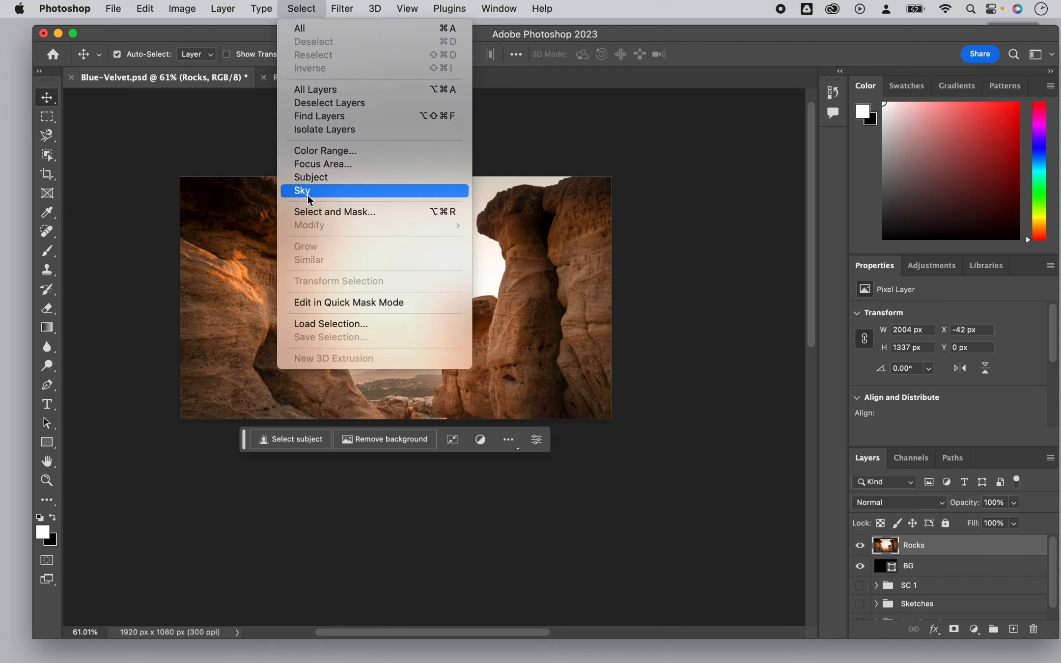
pyautogui.click(325, 192)
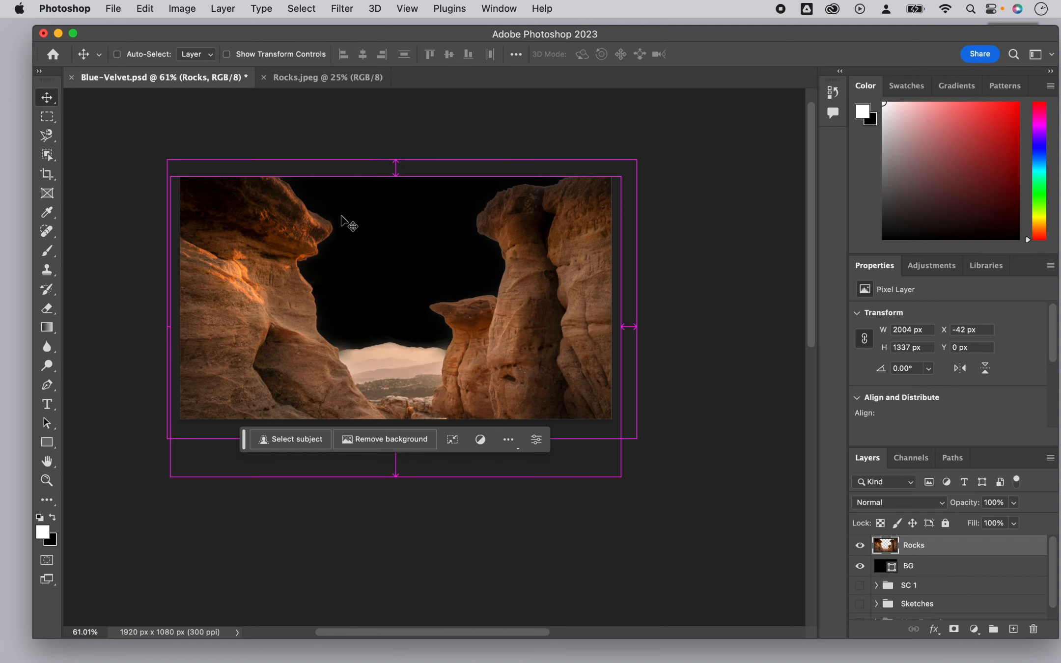
pyautogui.click(46, 135)
pyautogui.click(79, 159)
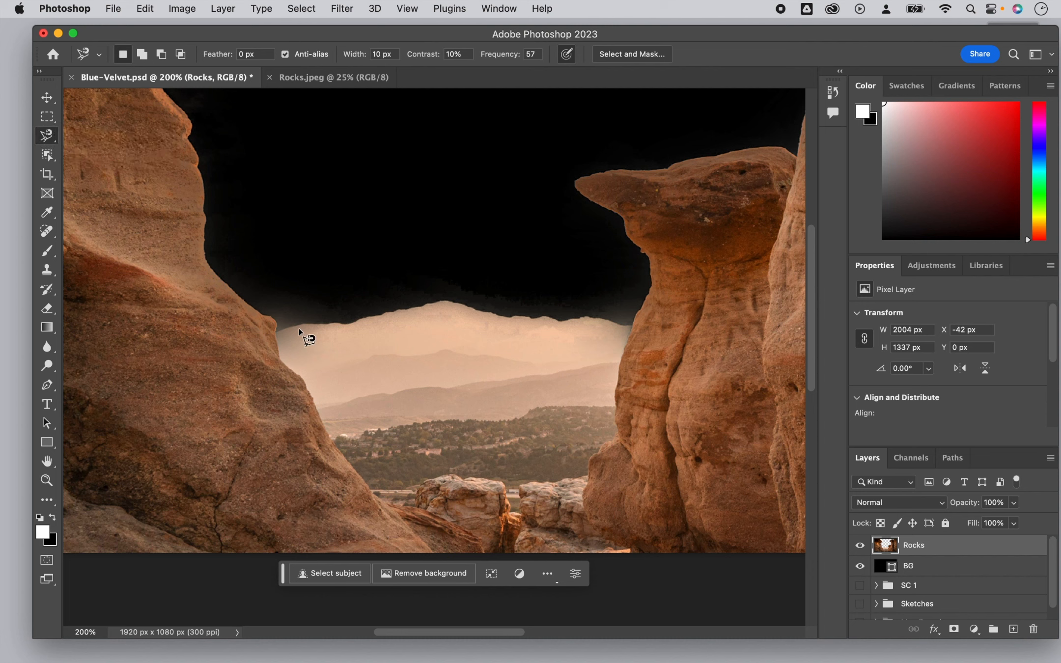
pyautogui.click(274, 334)
pyautogui.moveTo(274, 333)
pyautogui.mouseDown()
pyautogui.moveTo(284, 365)
pyautogui.moveTo(374, 491)
pyautogui.moveTo(476, 477)
pyautogui.moveTo(503, 486)
pyautogui.moveTo(514, 510)
pyautogui.moveTo(524, 484)
pyautogui.moveTo(588, 477)
pyautogui.moveTo(594, 455)
pyautogui.moveTo(617, 440)
pyautogui.moveTo(634, 316)
pyautogui.moveTo(531, 267)
pyautogui.moveTo(340, 238)
pyautogui.moveTo(247, 272)
pyautogui.moveTo(242, 289)
pyautogui.moveTo(276, 328)
pyautogui.mouseUp()
pyautogui.click(276, 328)
pyautogui.hotkey('ctrl', 'x')
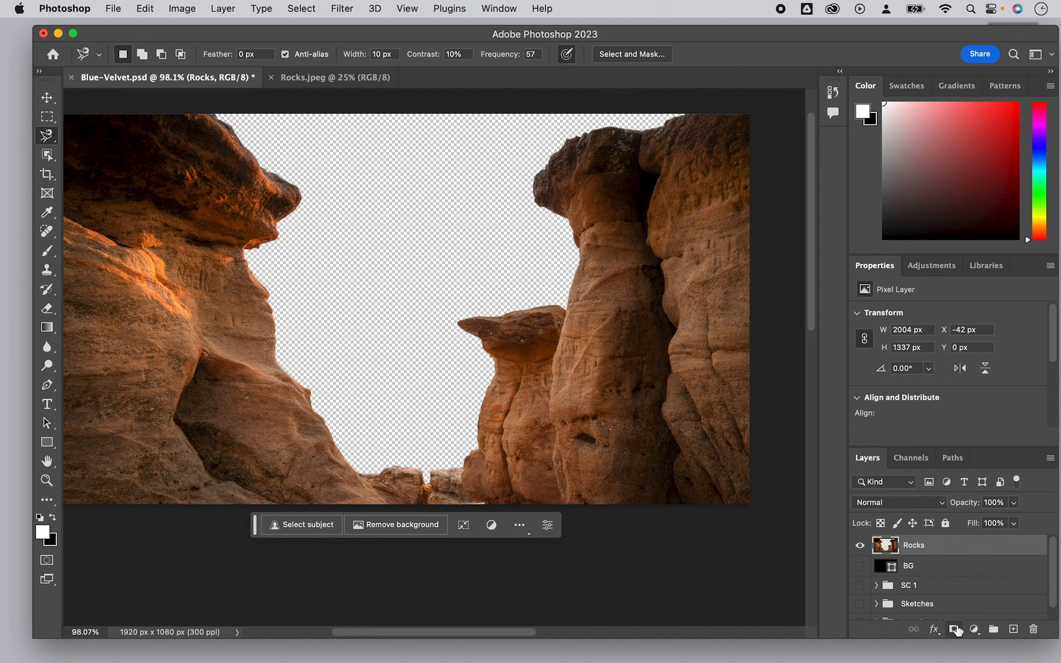
# - Add a Curves adjustment layer above Rocks and pull the midpoint of the RGB curve down to darken the image
pyautogui.press('h')
pyautogui.click(976, 630)
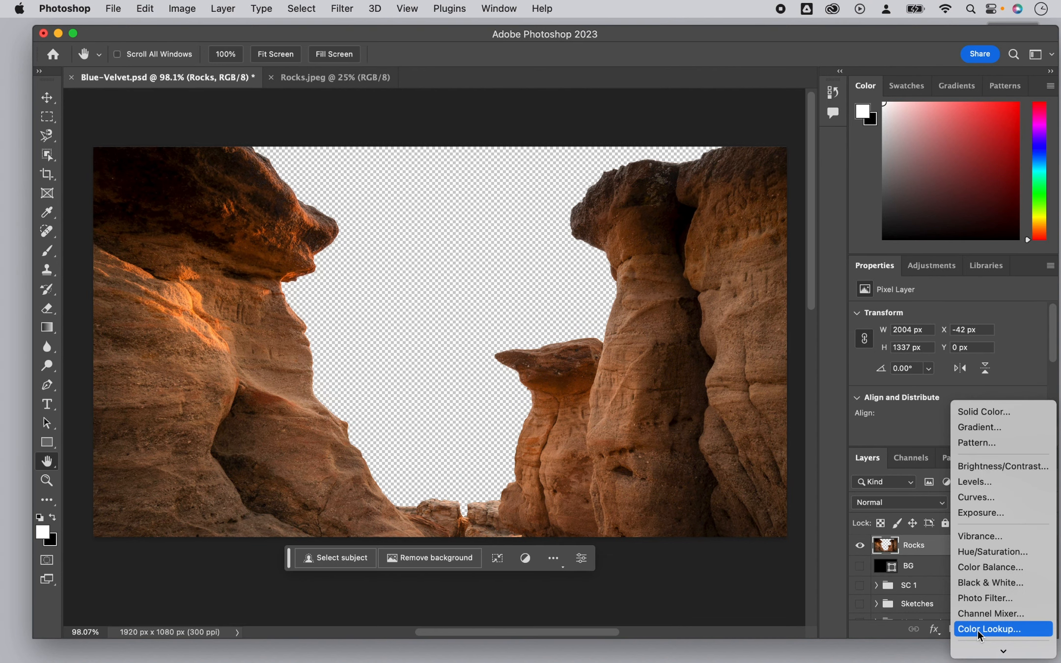
pyautogui.click(977, 499)
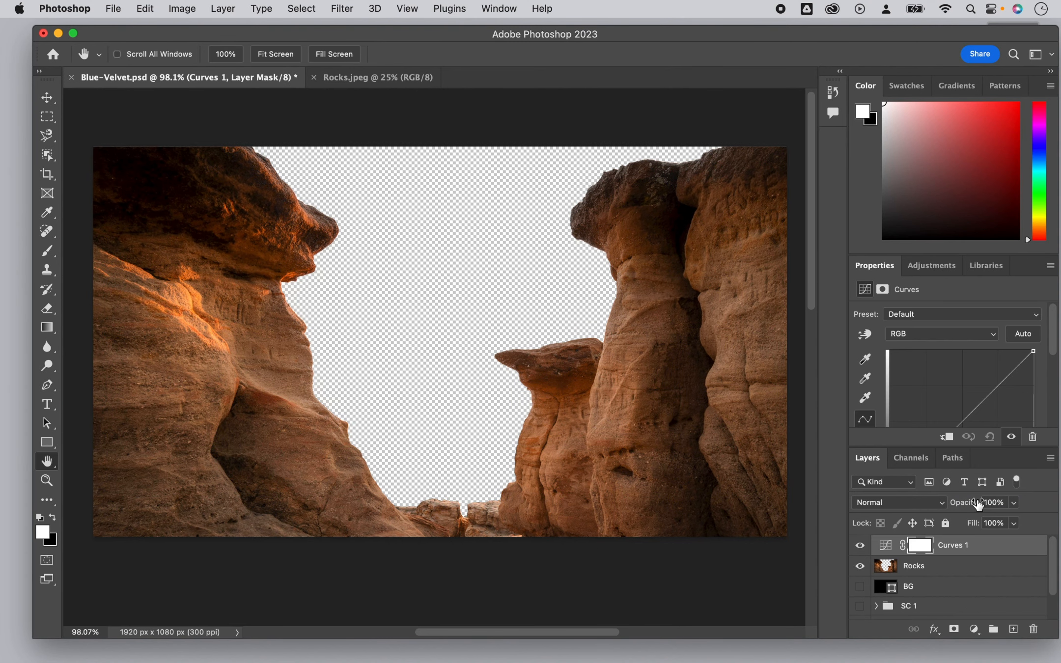
pyautogui.moveTo(875, 265); pyautogui.dragTo(739, 137)
pyautogui.moveTo(832, 280)
pyautogui.mouseDown()
pyautogui.moveTo(831, 296)
pyautogui.moveTo(817, 282)
pyautogui.moveTo(832, 292)
pyautogui.mouseUp()
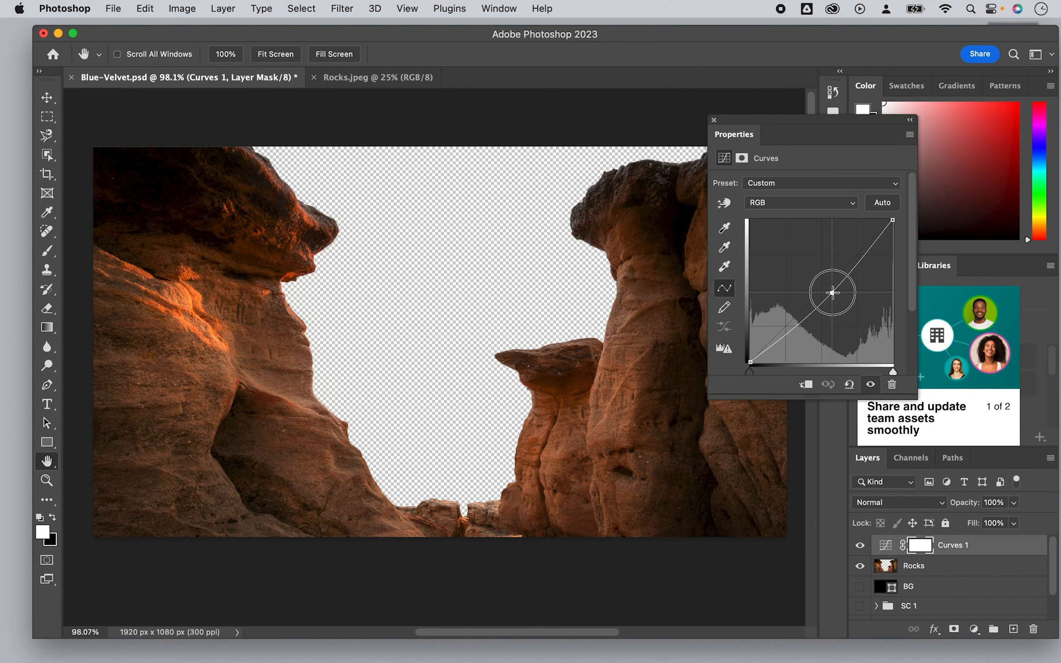
pyautogui.moveTo(832, 292); pyautogui.dragTo(836, 297)
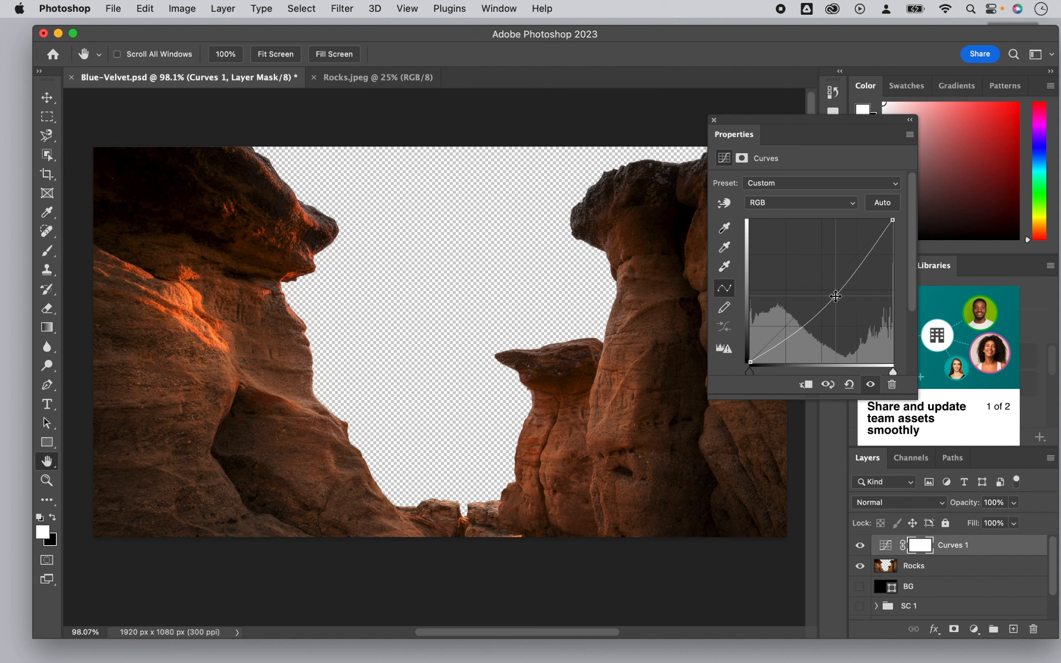
# - Pull the Red channel curve down at the midtones and highlights to remove the warm cast from the rocks
pyautogui.click(797, 202)
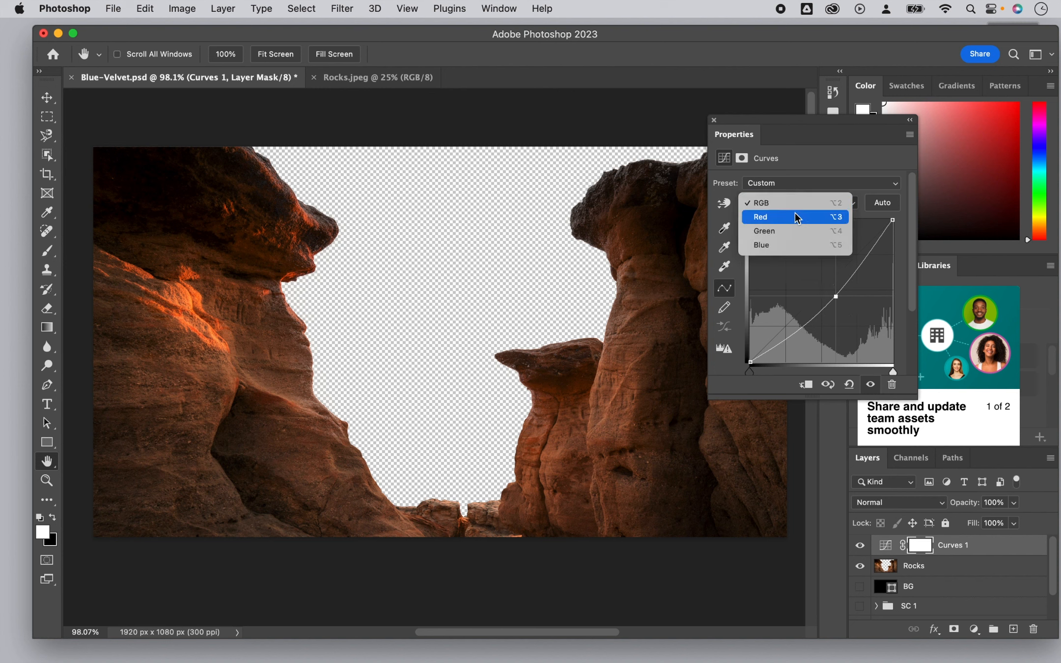
pyautogui.click(795, 213)
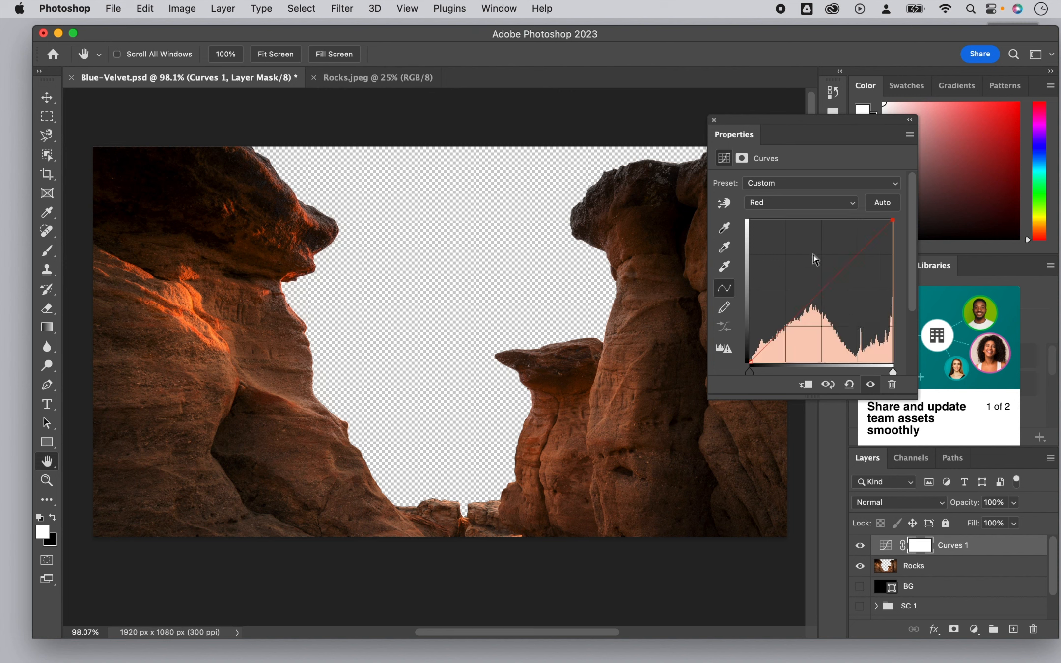
pyautogui.moveTo(820, 288); pyautogui.dragTo(842, 311)
pyautogui.moveTo(877, 251); pyautogui.dragTo(876, 256)
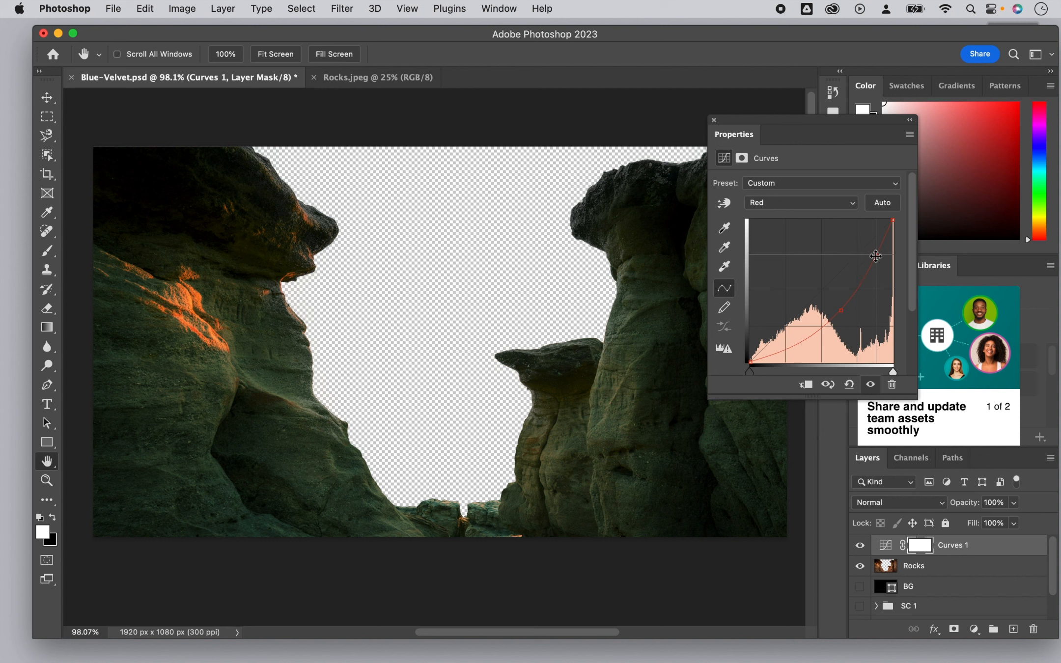
# - Raise the Blue channel curve strongly in the shadows to tint the rocks blue
pyautogui.click(828, 202)
pyautogui.click(792, 232)
pyautogui.moveTo(810, 302); pyautogui.dragTo(786, 273)
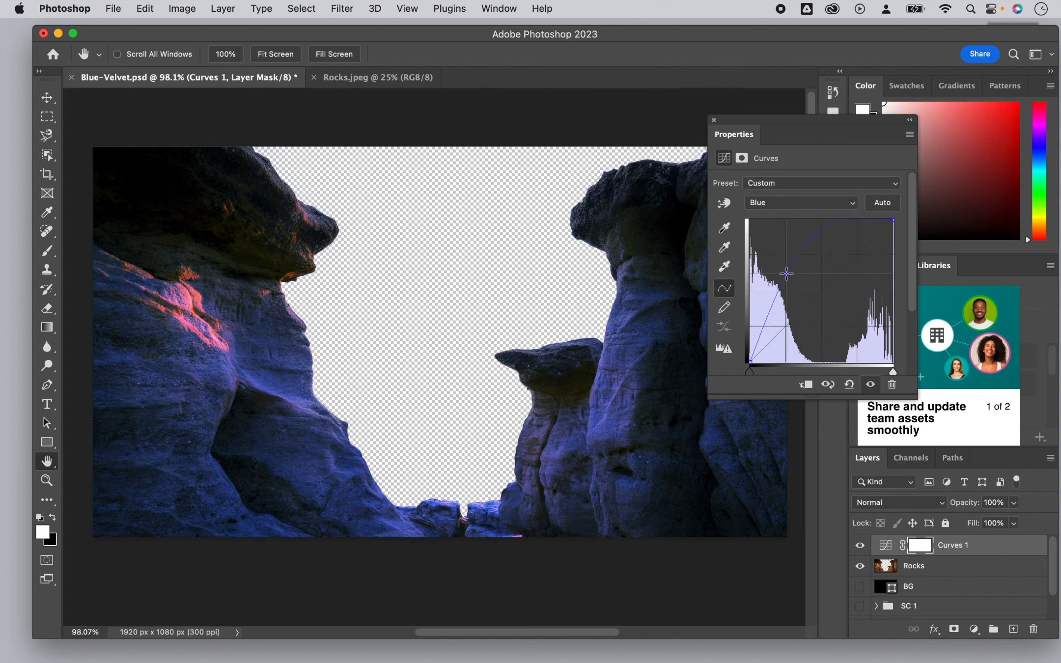
# - Anchor the Green channel curve near its original line in the shadows and raise its highlights to shift the rocks toward a cooler blue
pyautogui.click(791, 204)
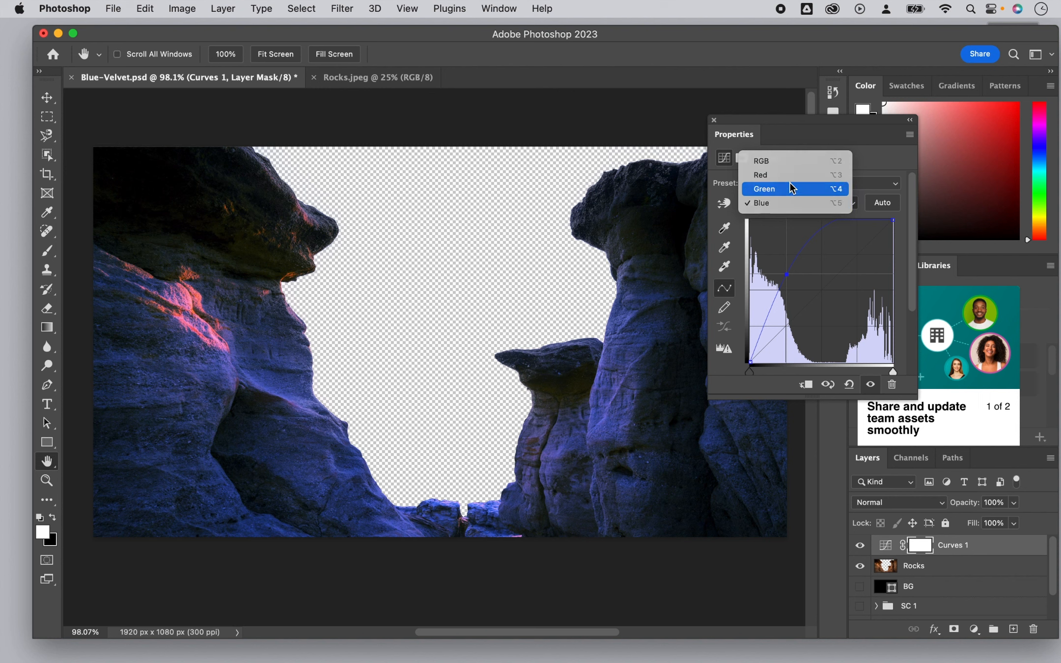
pyautogui.click(791, 188)
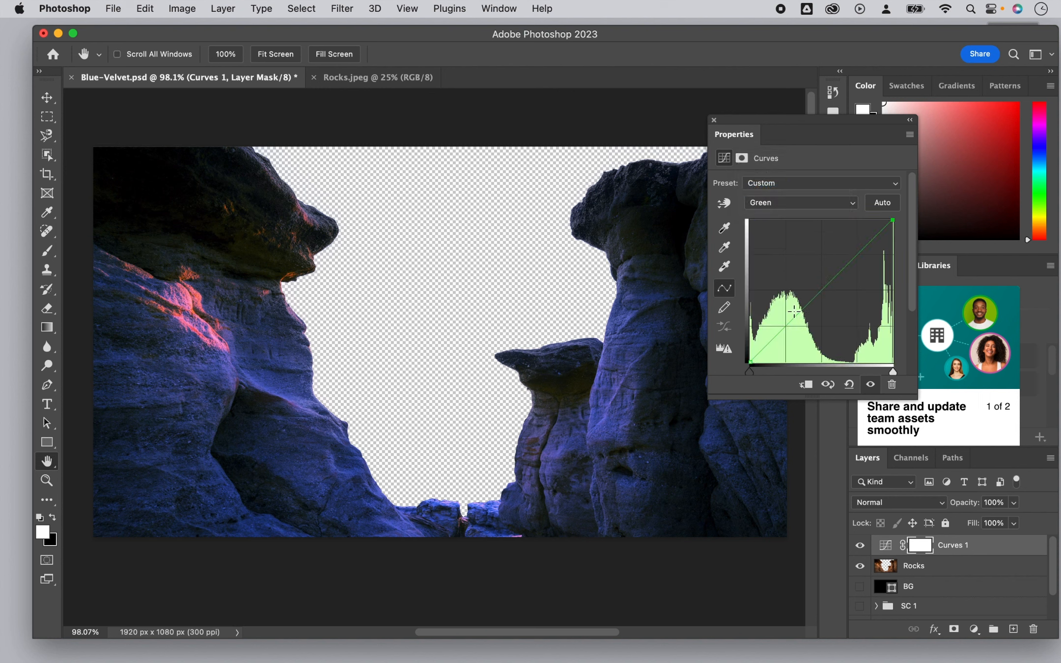
pyautogui.moveTo(794, 311)
pyautogui.mouseDown()
pyautogui.moveTo(802, 324)
pyautogui.moveTo(784, 325)
pyautogui.mouseUp()
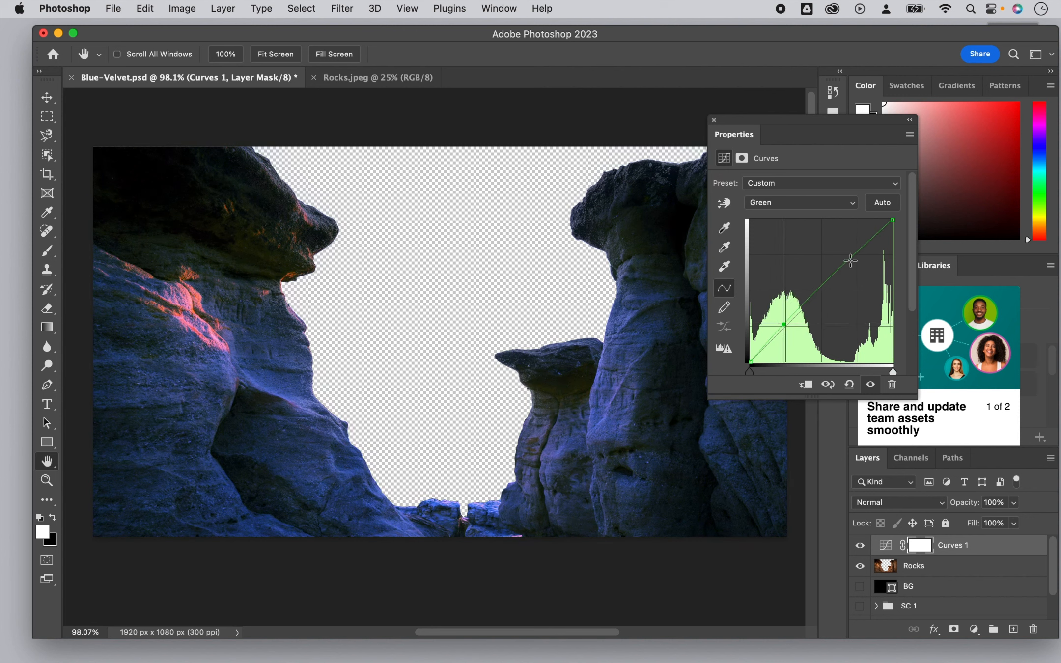
pyautogui.moveTo(851, 261)
pyautogui.mouseDown()
pyautogui.moveTo(868, 261)
pyautogui.moveTo(847, 251)
pyautogui.mouseUp()
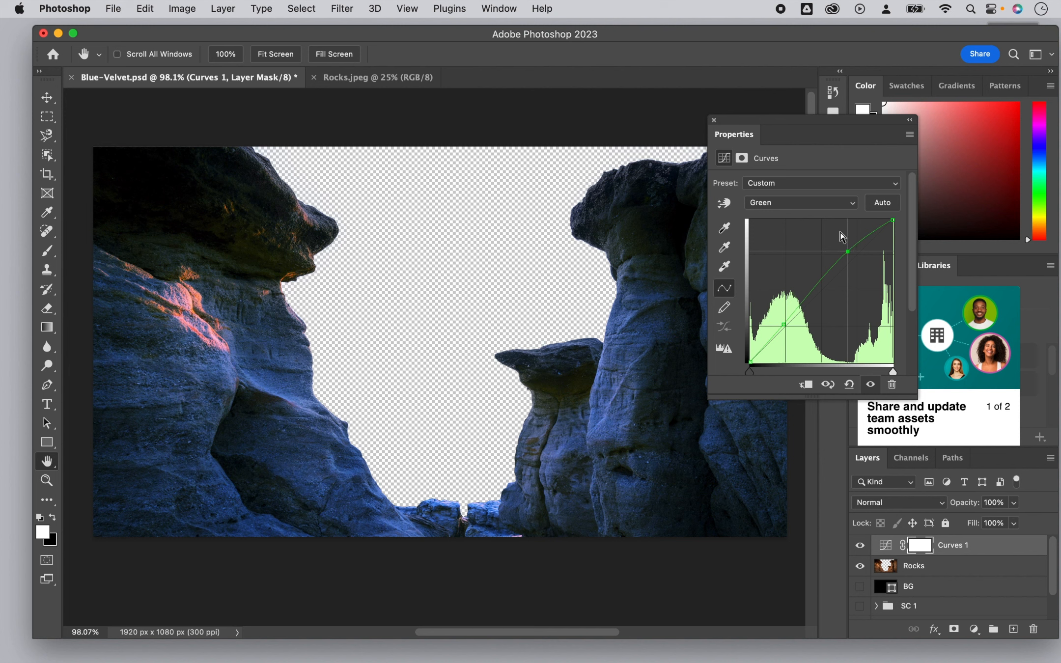
# - Move the RGB curve's black and white points inward to increase contrast, and clip the Curves adjustment to the Rocks layer
pyautogui.click(813, 201)
pyautogui.click(807, 174)
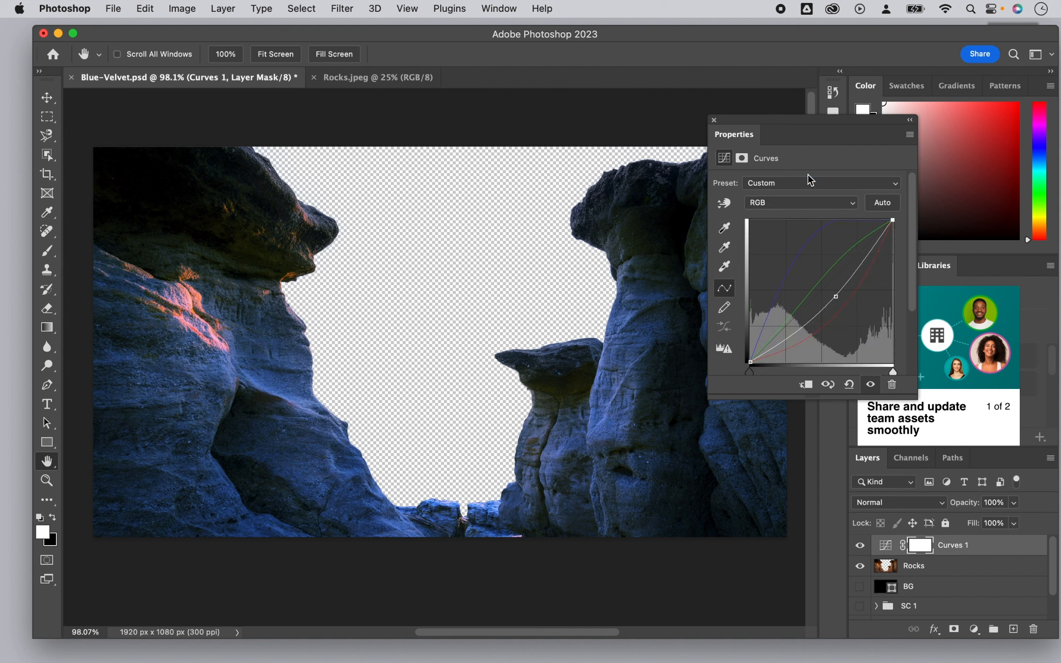
pyautogui.moveTo(750, 377); pyautogui.dragTo(792, 371)
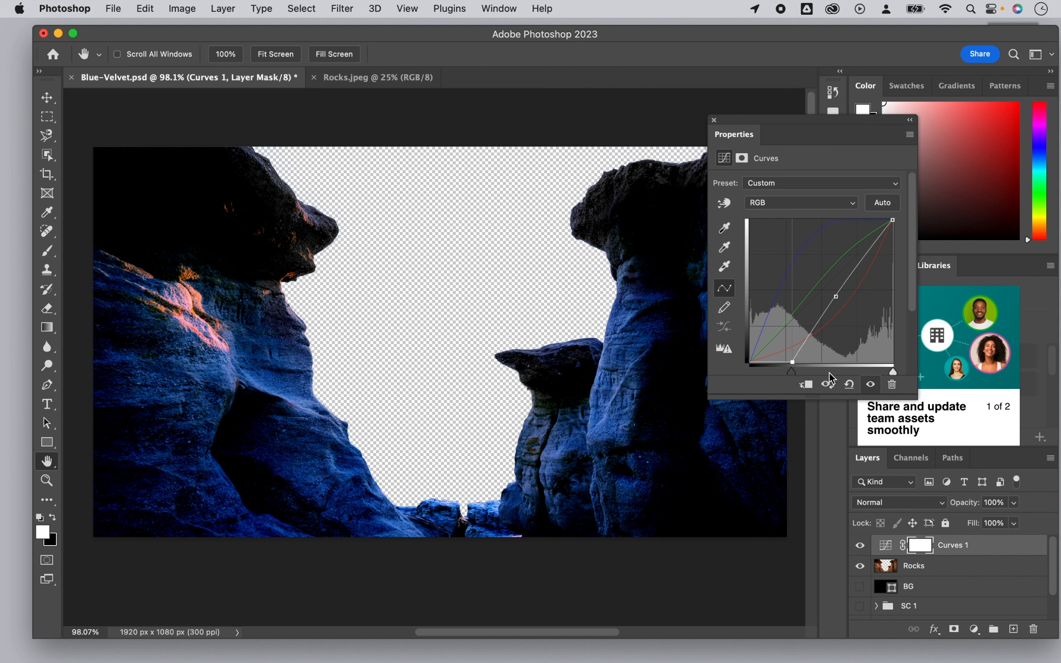
pyautogui.moveTo(894, 369)
pyautogui.mouseDown()
pyautogui.moveTo(865, 369)
pyautogui.moveTo(875, 369)
pyautogui.mouseUp()
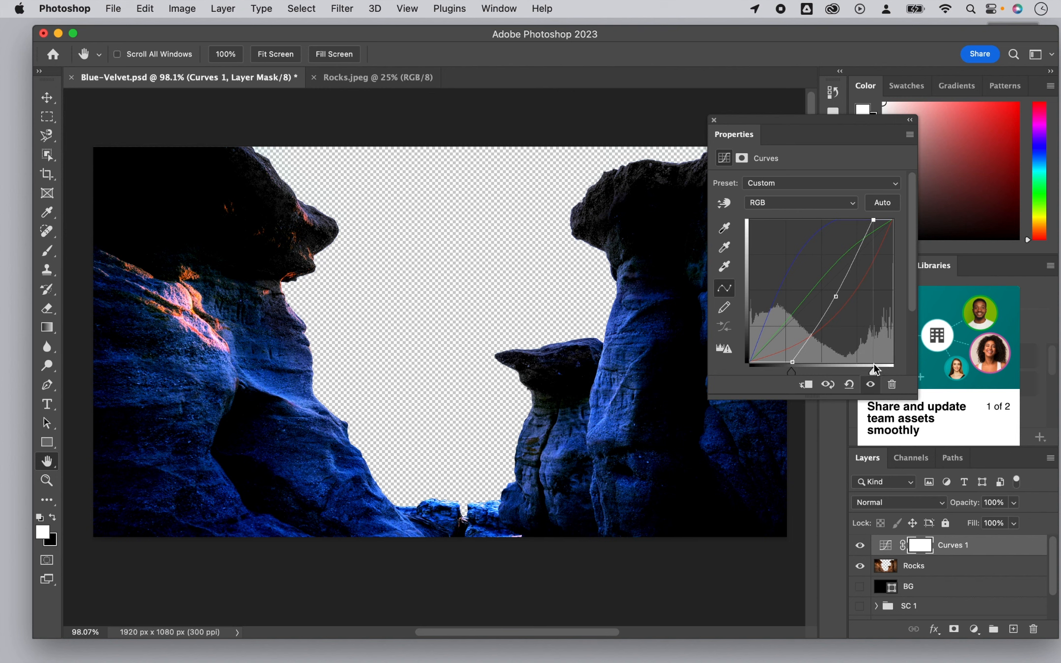
pyautogui.click(805, 384)
# - Show the BG layer and add a Brightness/Contrast adjustment layer above Curves 1 with brightness -150 and contrast -14
pyautogui.click(859, 588)
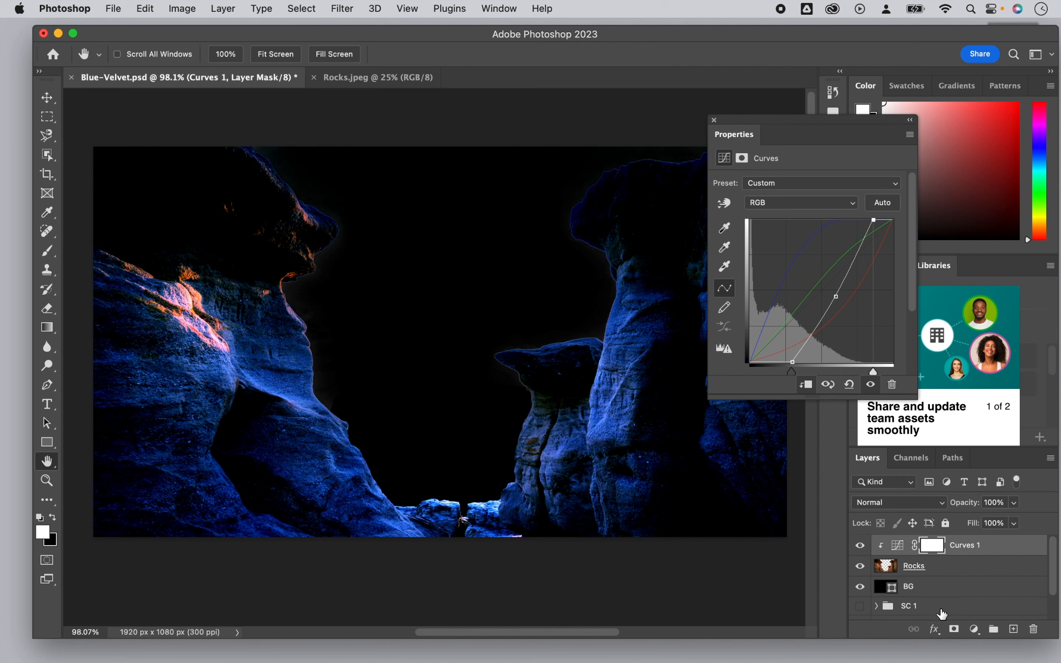
pyautogui.click(974, 629)
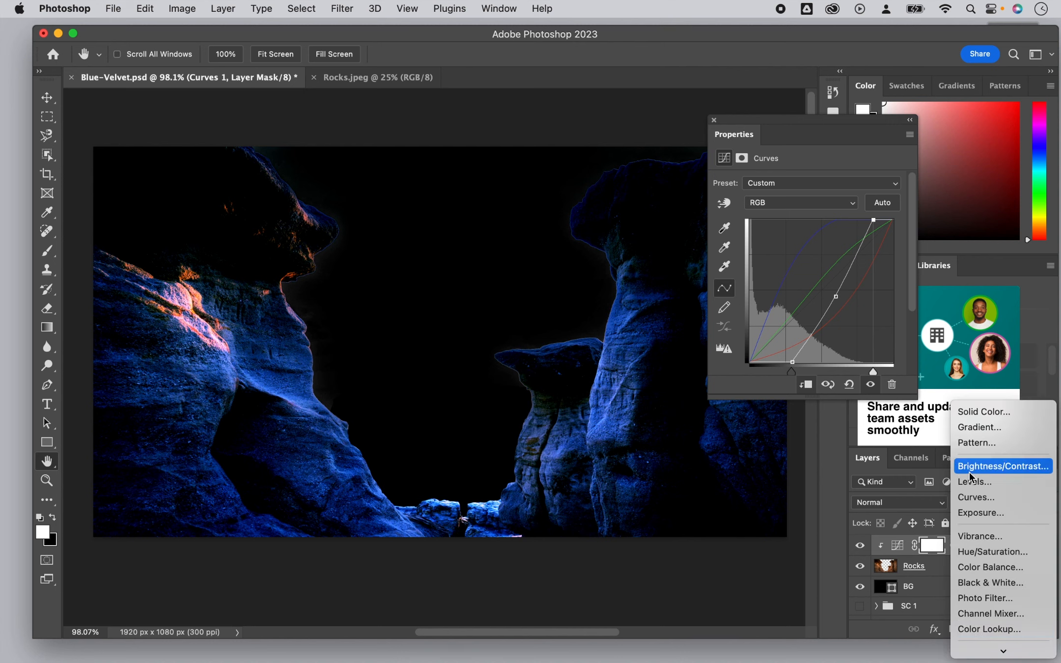
pyautogui.click(1002, 466)
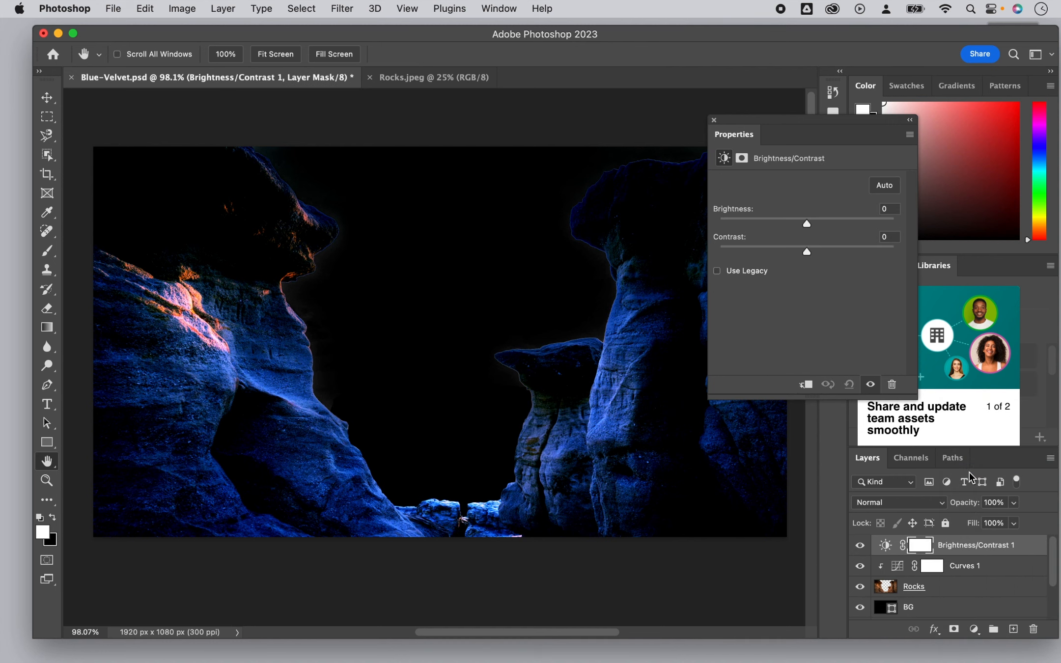
pyautogui.moveTo(807, 224); pyautogui.dragTo(720, 224)
pyautogui.moveTo(807, 251); pyautogui.dragTo(775, 251)
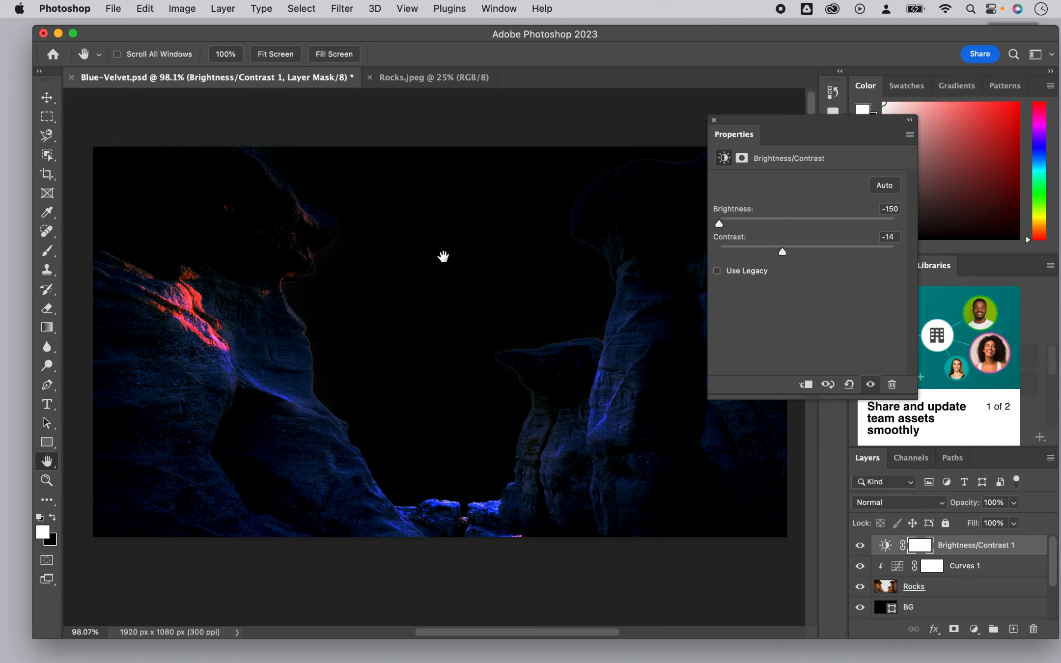
# - Add a layer mask to the Rocks layer and make the mask active for painting
pyautogui.click(944, 587)
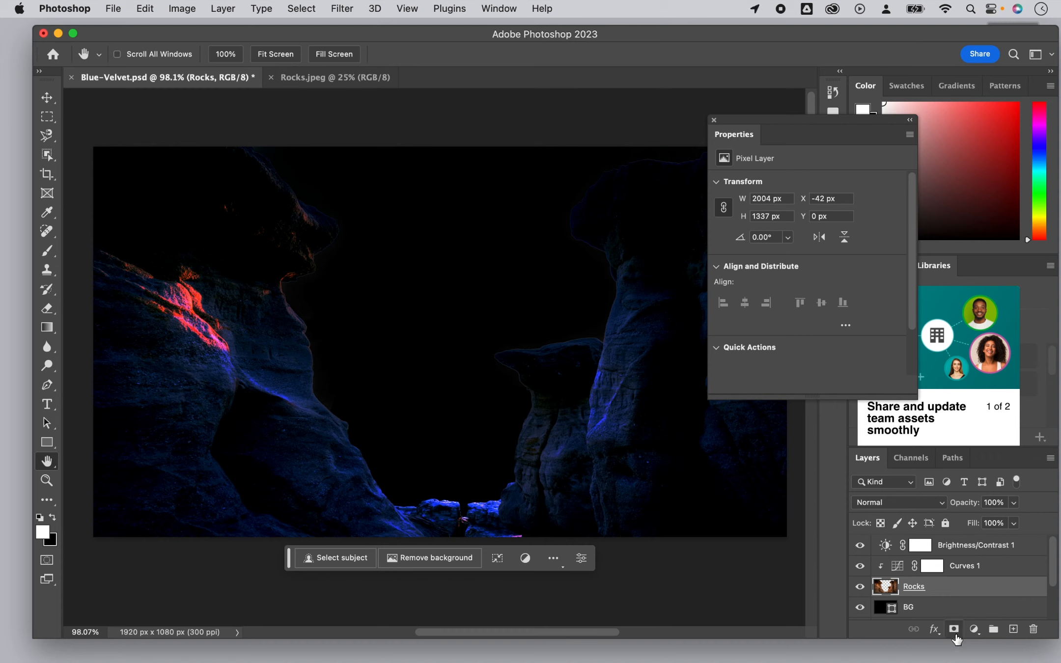
pyautogui.click(953, 630)
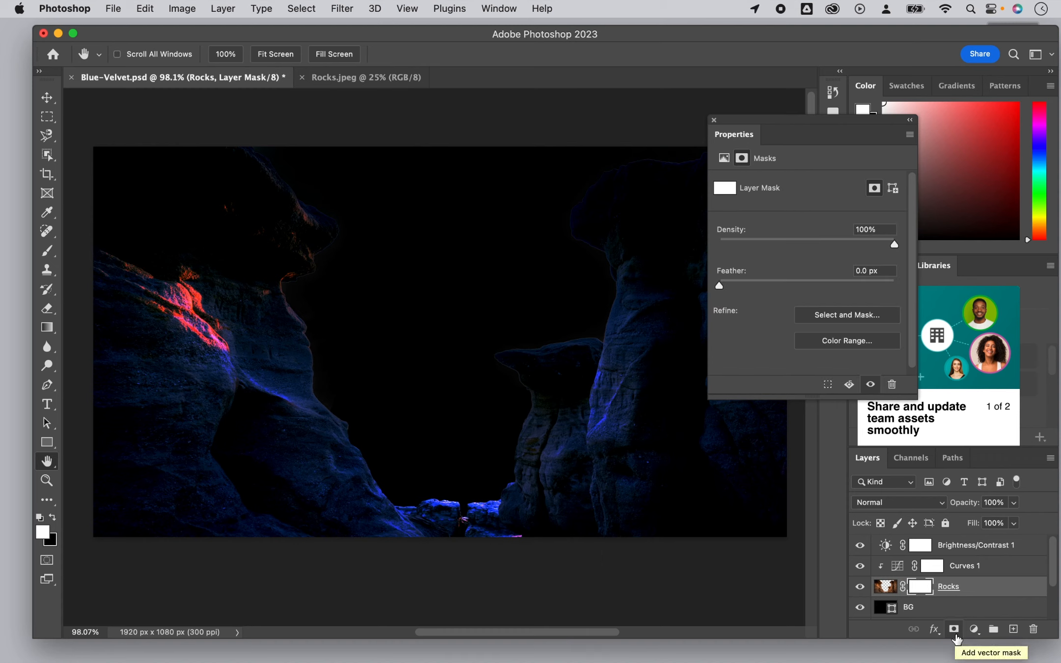
pyautogui.click(919, 589)
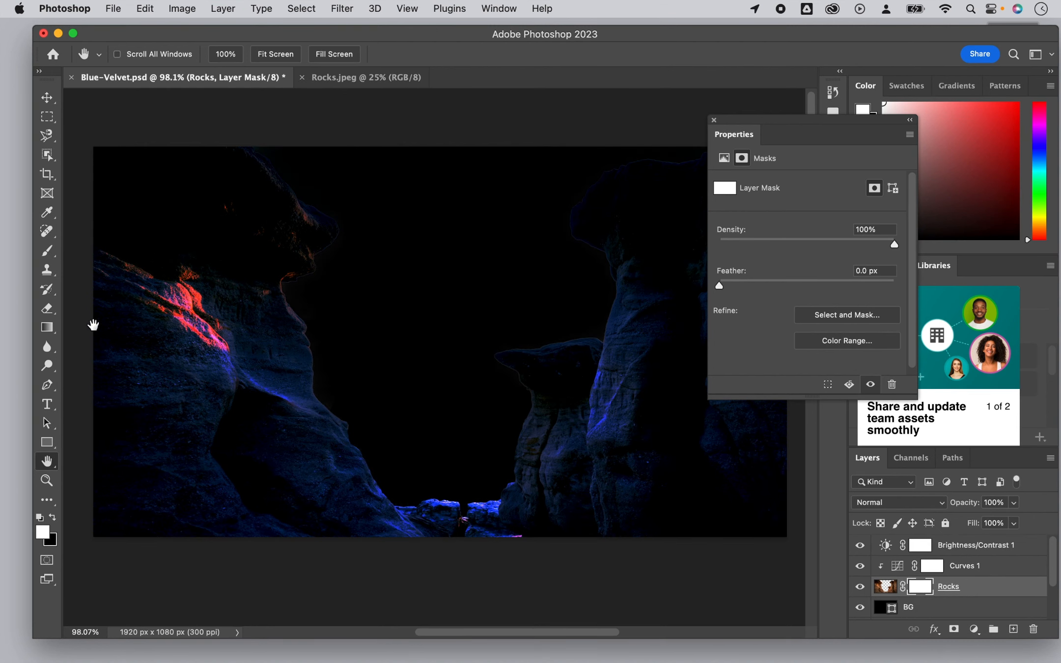
# - Set up the Brush tool with a size of 86 px, 51% opacity and 46% flow
pyautogui.click(47, 252)
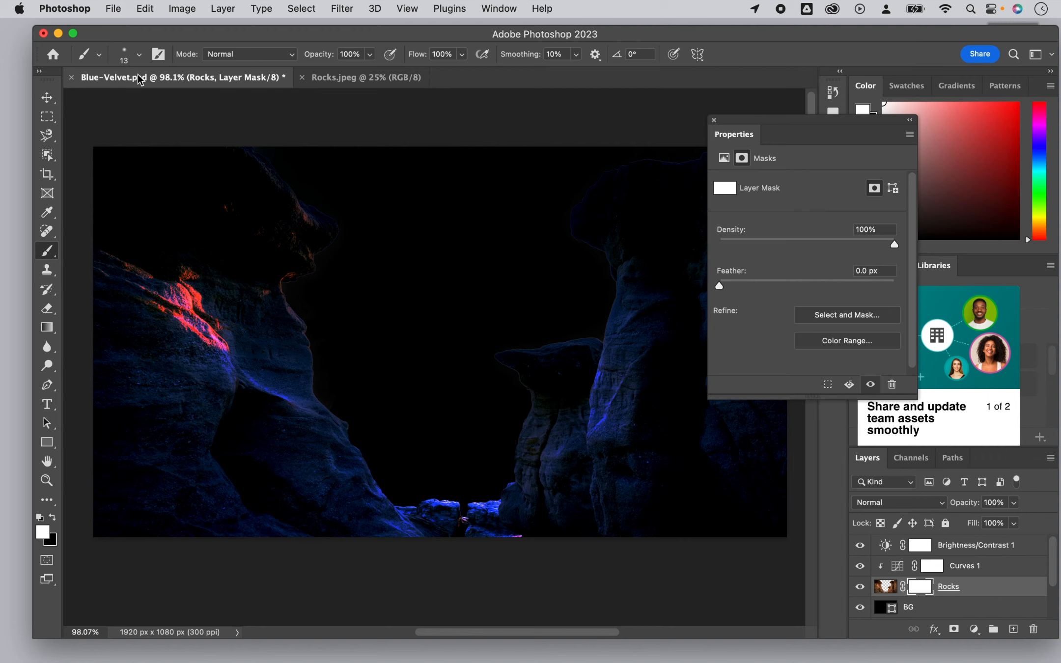
pyautogui.click(139, 55)
pyautogui.moveTo(122, 103); pyautogui.dragTo(156, 105)
pyautogui.click(370, 54)
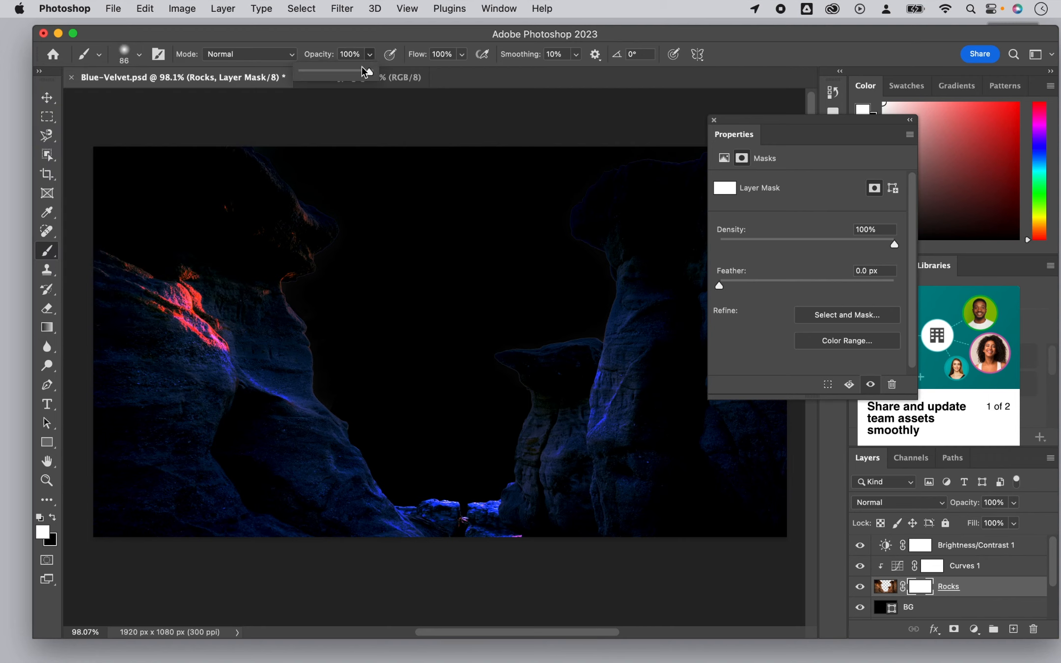
pyautogui.moveTo(366, 71); pyautogui.dragTo(336, 73)
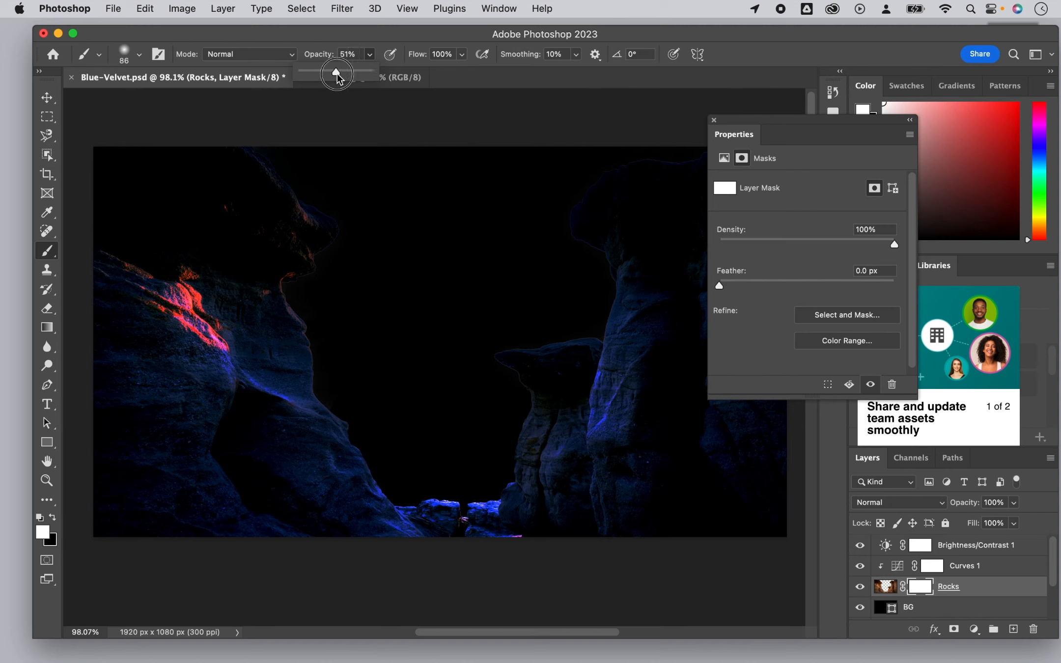
pyautogui.click(462, 55)
pyautogui.click(425, 71)
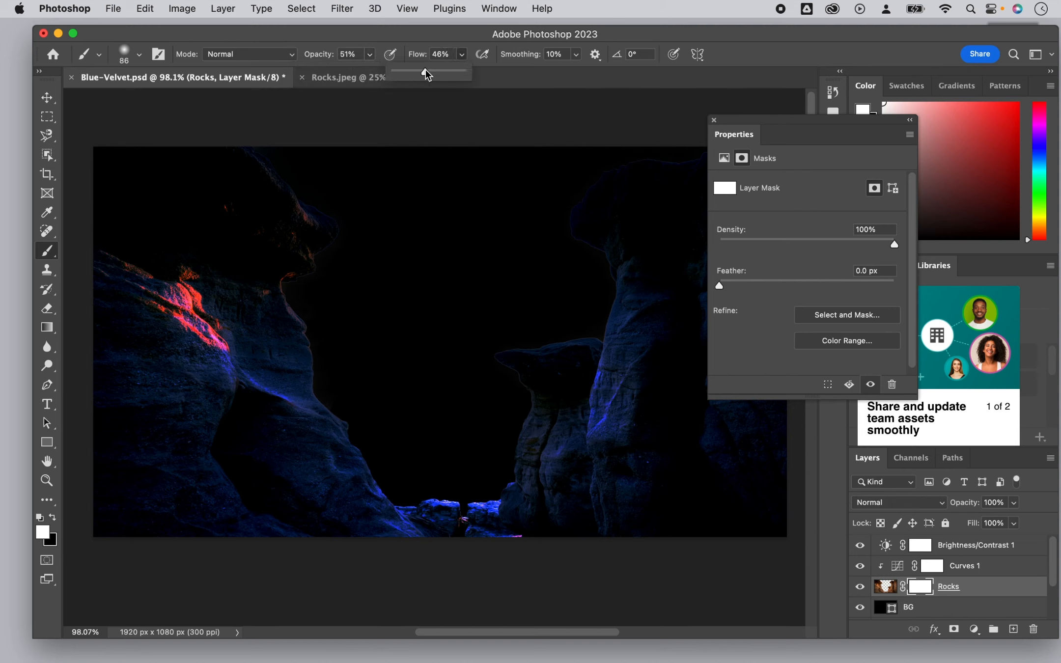
# - Paint black on the Rocks layer mask over the red and orange highlights of the left rock formation
pyautogui.click(181, 318)
pyautogui.moveTo(208, 330)
pyautogui.mouseDown()
pyautogui.moveTo(135, 286)
pyautogui.moveTo(193, 283)
pyautogui.moveTo(194, 318)
pyautogui.moveTo(226, 341)
pyautogui.moveTo(108, 268)
pyautogui.moveTo(190, 269)
pyautogui.mouseUp()
pyautogui.press('x')
pyautogui.moveTo(293, 293)
pyautogui.mouseDown()
pyautogui.moveTo(301, 243)
pyautogui.moveTo(225, 262)
pyautogui.moveTo(185, 209)
pyautogui.moveTo(219, 255)
pyautogui.moveTo(254, 221)
pyautogui.moveTo(267, 157)
pyautogui.moveTo(273, 178)
pyautogui.mouseUp()
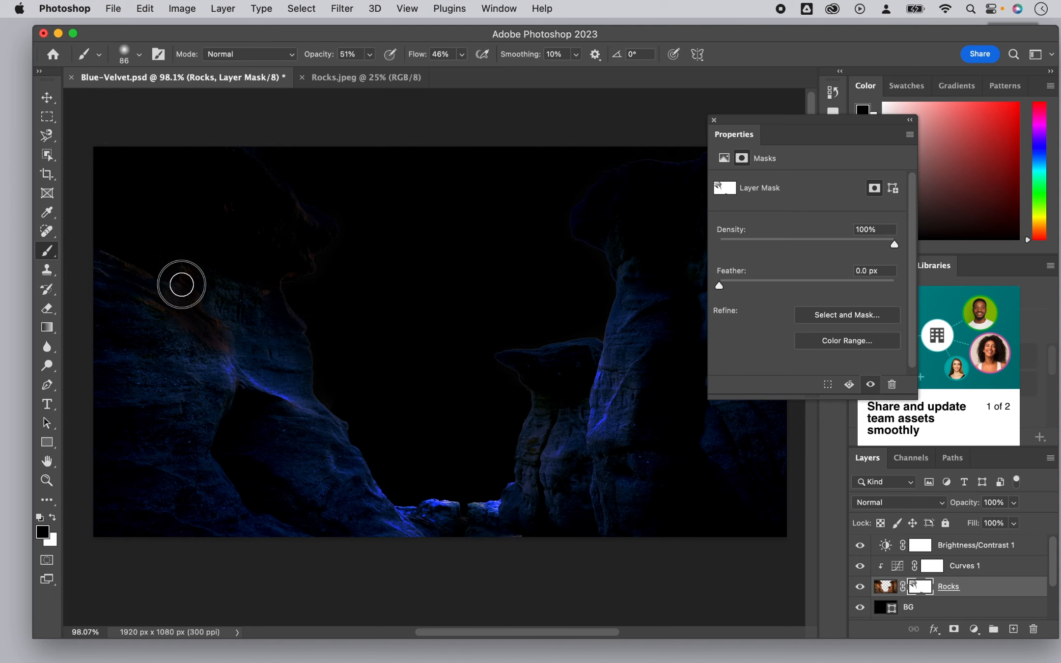
pyautogui.moveTo(182, 284)
pyautogui.mouseDown()
pyautogui.moveTo(140, 301)
pyautogui.moveTo(180, 280)
pyautogui.mouseUp()
pyautogui.moveTo(217, 325)
pyautogui.mouseDown()
pyautogui.moveTo(195, 311)
pyautogui.moveTo(211, 336)
pyautogui.moveTo(174, 237)
pyautogui.moveTo(243, 230)
pyautogui.moveTo(295, 279)
pyautogui.moveTo(139, 249)
pyautogui.moveTo(101, 211)
pyautogui.mouseUp()
# - Paint black on the Rocks mask to dim the bright stones at the bottom of the gap and touch up the left rock
pyautogui.press('space')
pyautogui.moveTo(448, 306); pyautogui.dragTo(275, 345)
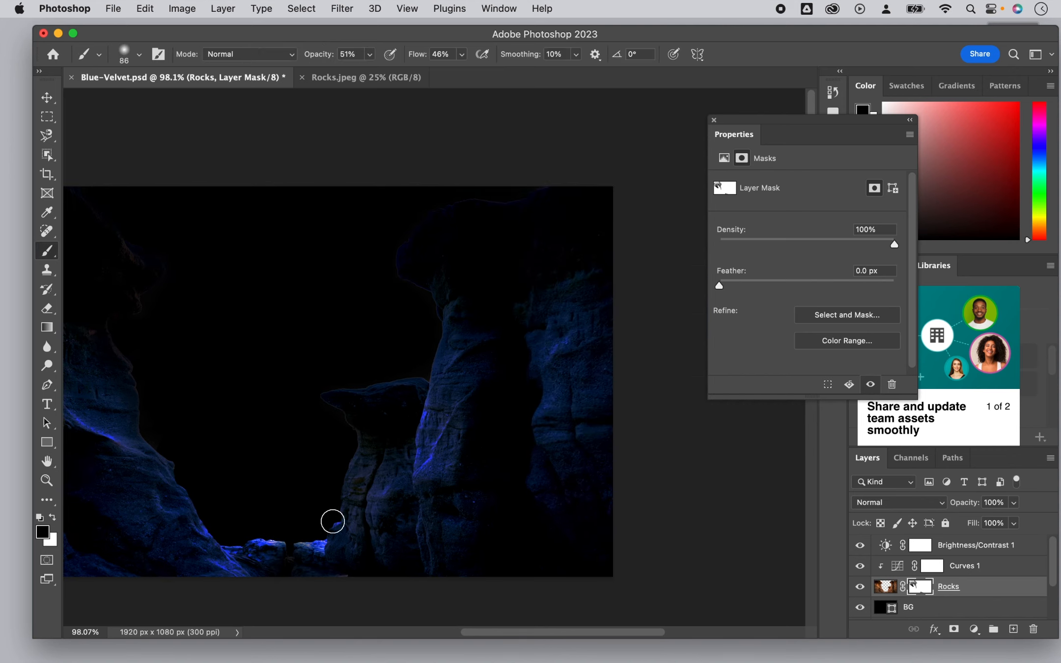
pyautogui.moveTo(332, 523)
pyautogui.mouseDown()
pyautogui.moveTo(317, 545)
pyautogui.moveTo(216, 535)
pyautogui.mouseUp()
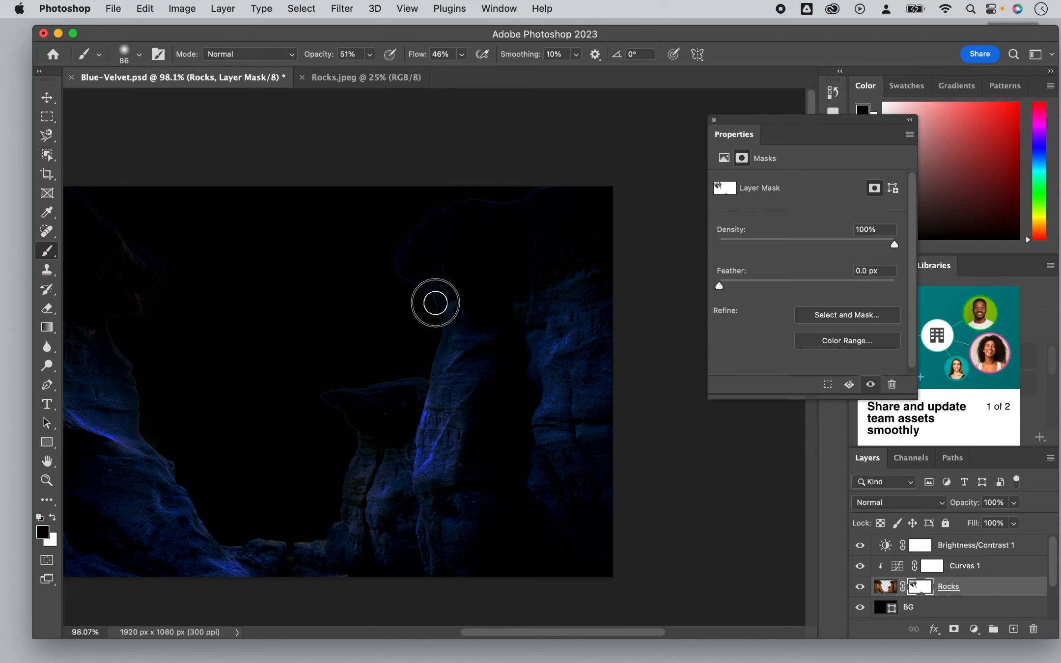
pyautogui.press('space')
pyautogui.moveTo(322, 246)
pyautogui.mouseDown()
pyautogui.moveTo(339, 293)
pyautogui.moveTo(434, 213)
pyautogui.mouseUp()
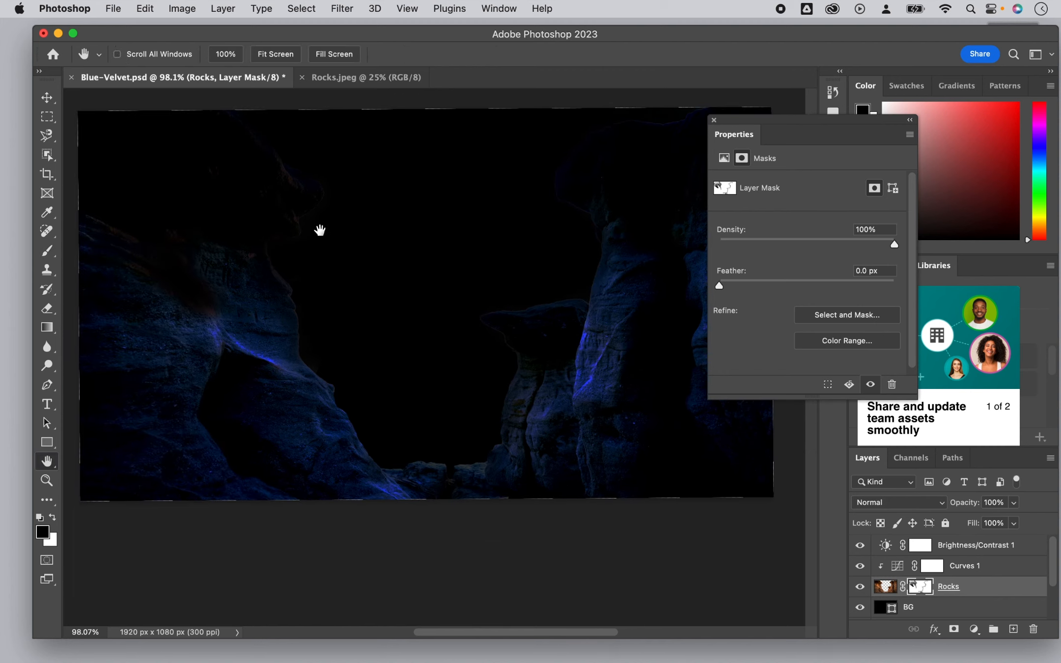
pyautogui.moveTo(320, 230); pyautogui.dragTo(365, 280)
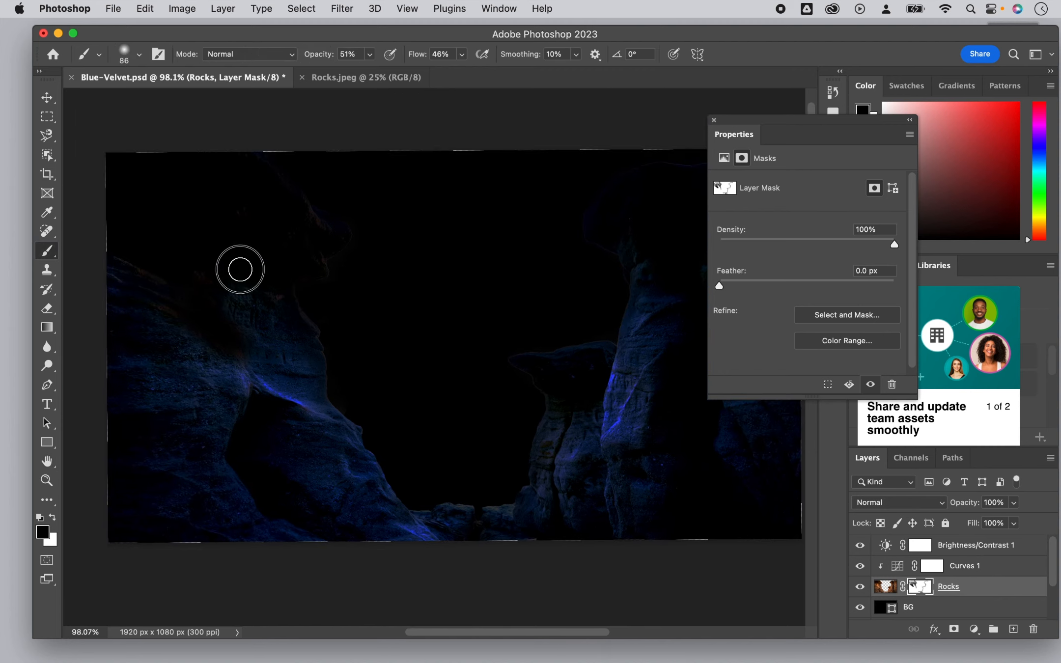
pyautogui.click(244, 335)
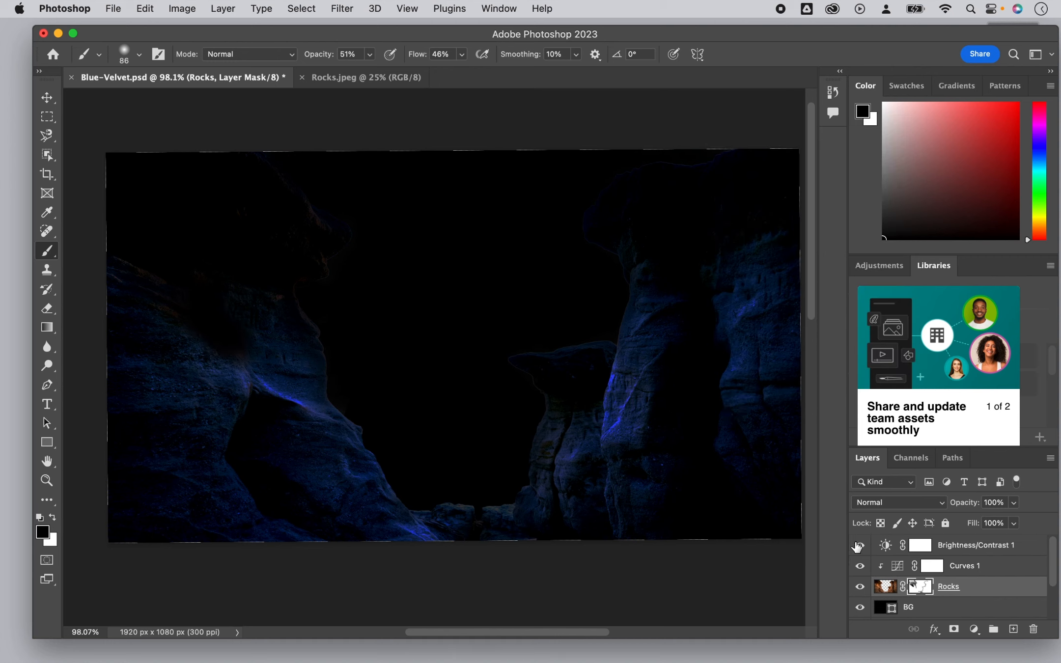
# - Group the layers from BG up to Brightness/Contrast 1 into a group named SC 2
pyautogui.click(950, 612)
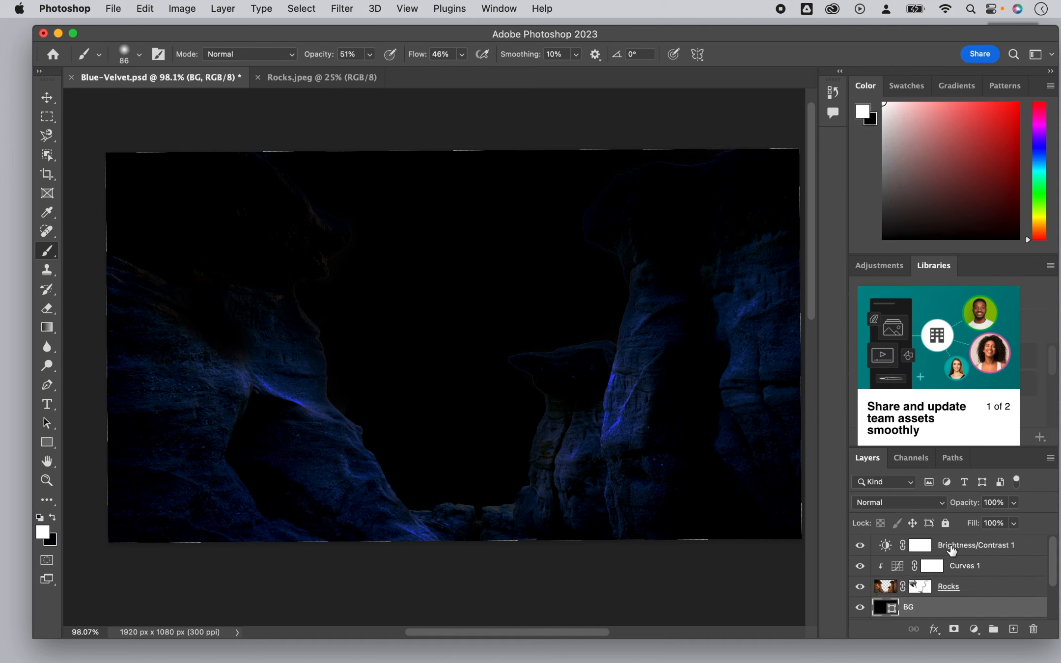
pyautogui.keyDown('shift'); pyautogui.click(951, 549); pyautogui.keyUp('shift')
pyautogui.click(994, 631)
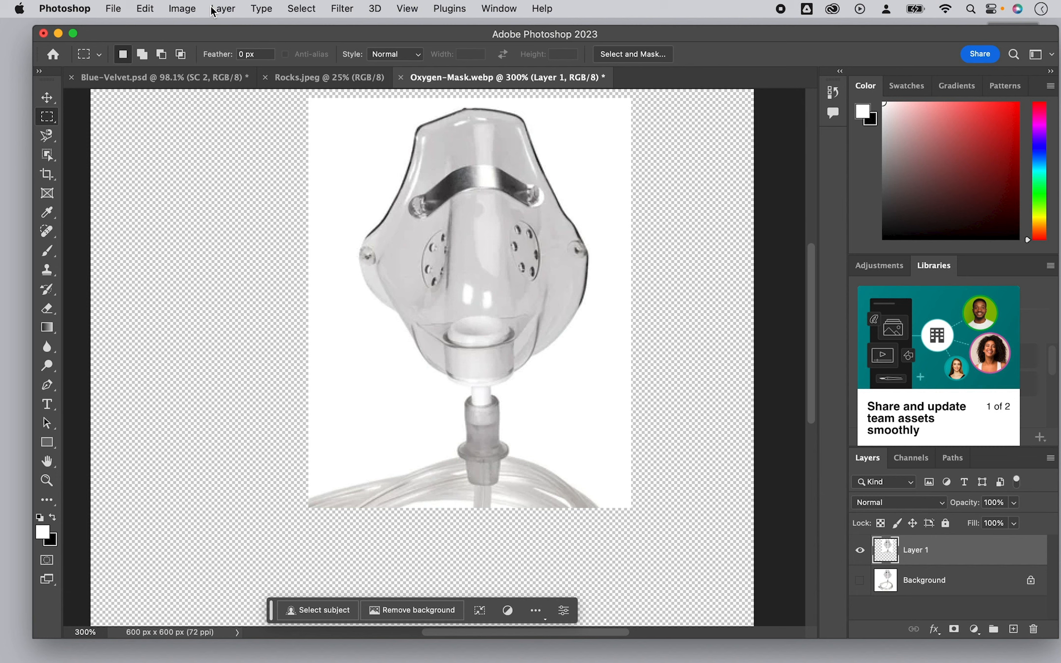
# - Select the dark outline and details of the oxygen mask in Oxygen-Mask.webp with a sampled-colors Color Range selection
pyautogui.click(302, 10)
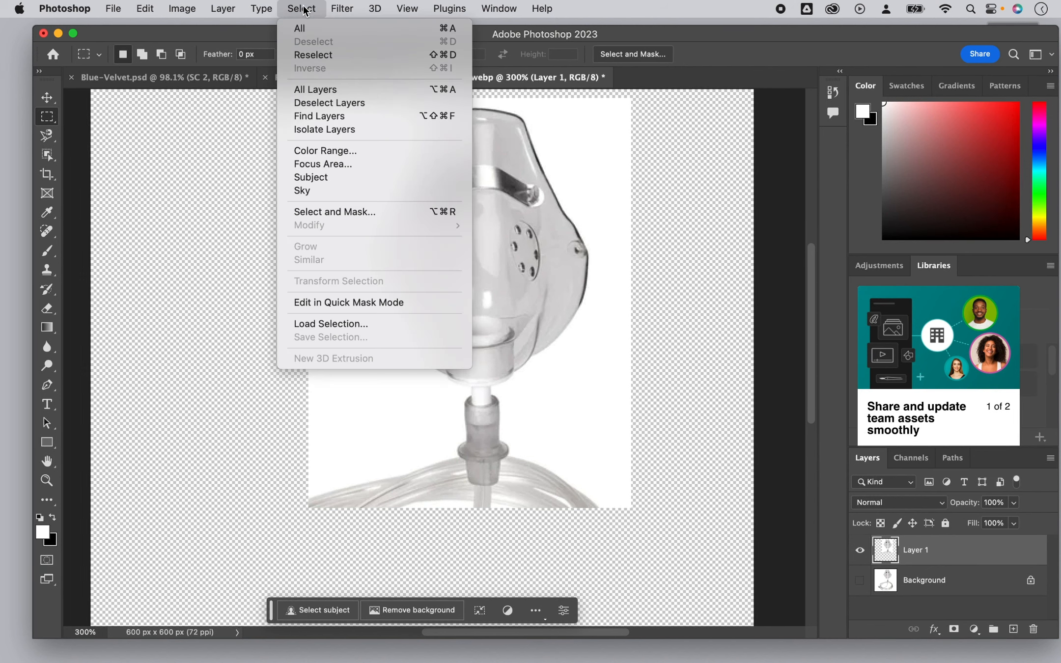
pyautogui.click(327, 149)
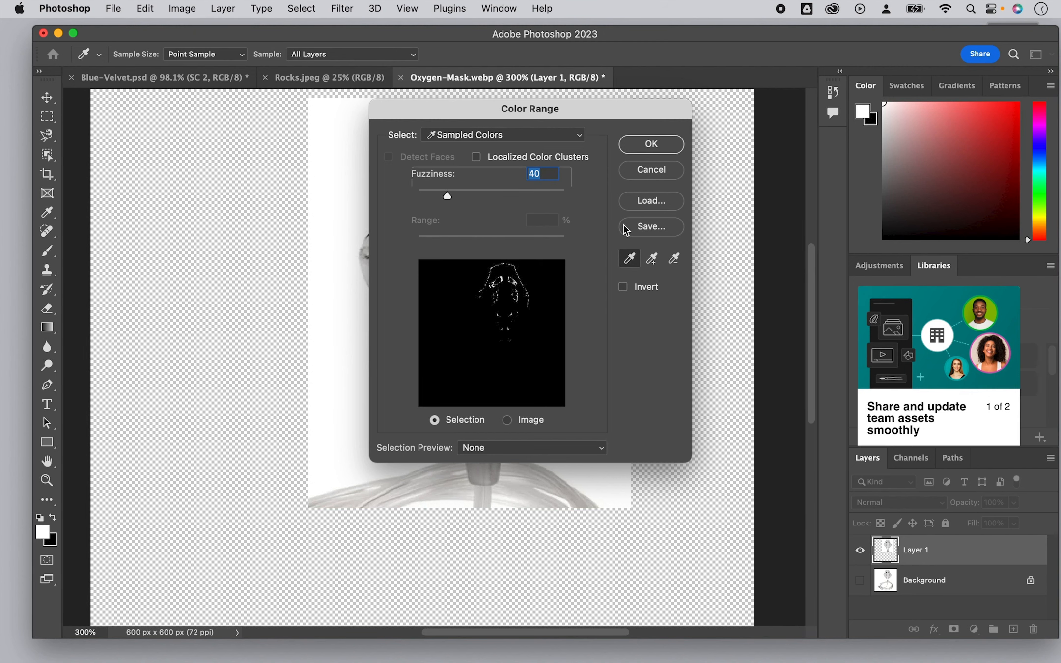
pyautogui.click(666, 144)
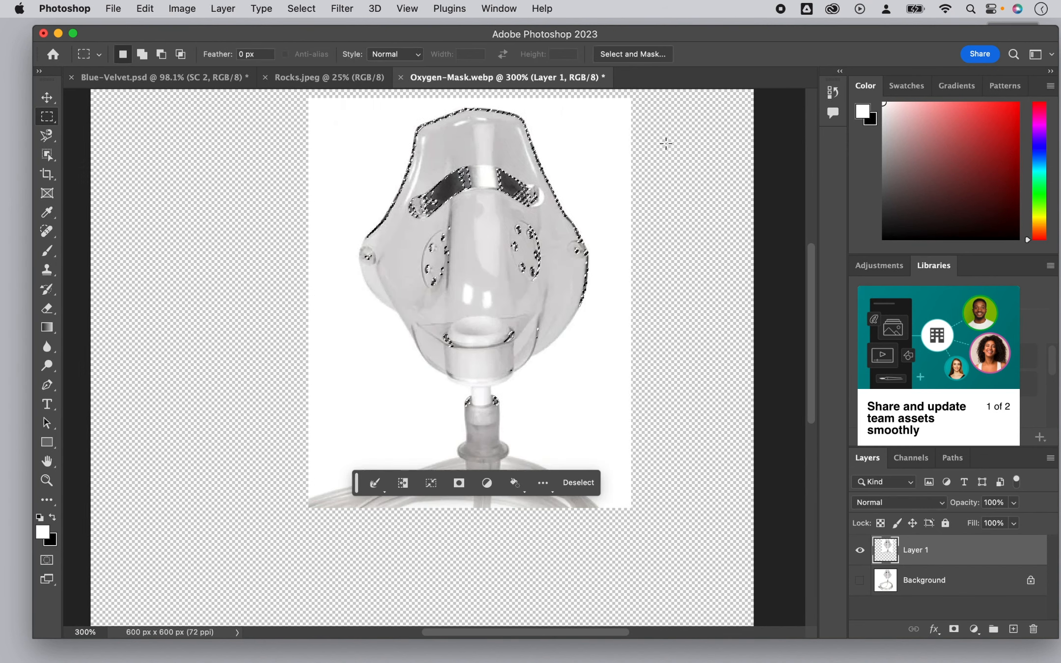
# - Draw a freehand selection on the oxygen mask image with the Lasso tool for the cut-out
pyautogui.click(45, 136)
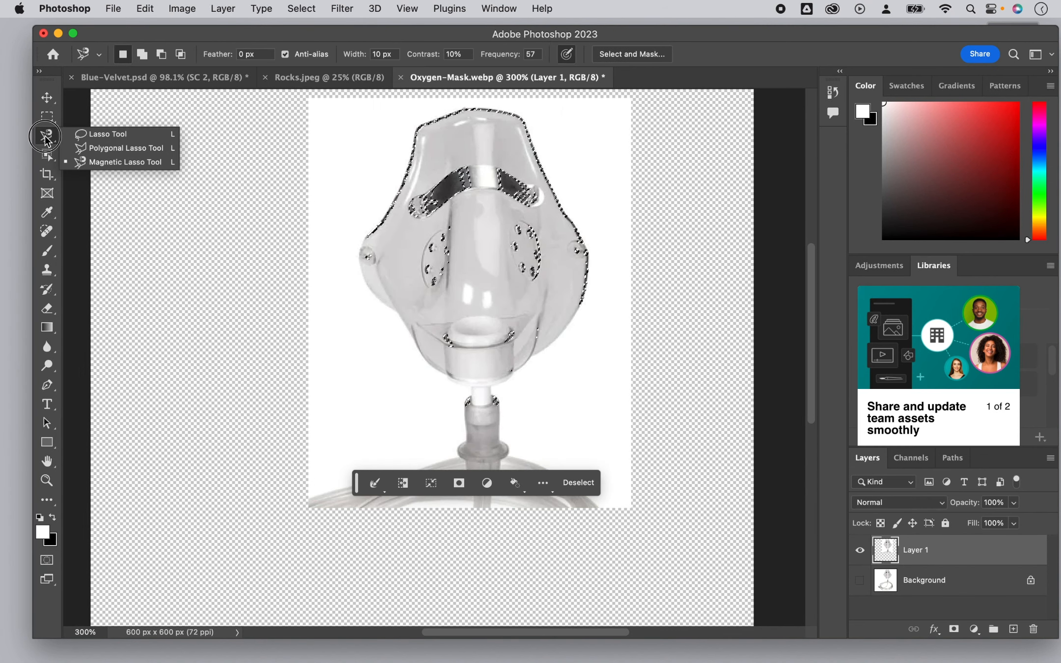
pyautogui.click(98, 134)
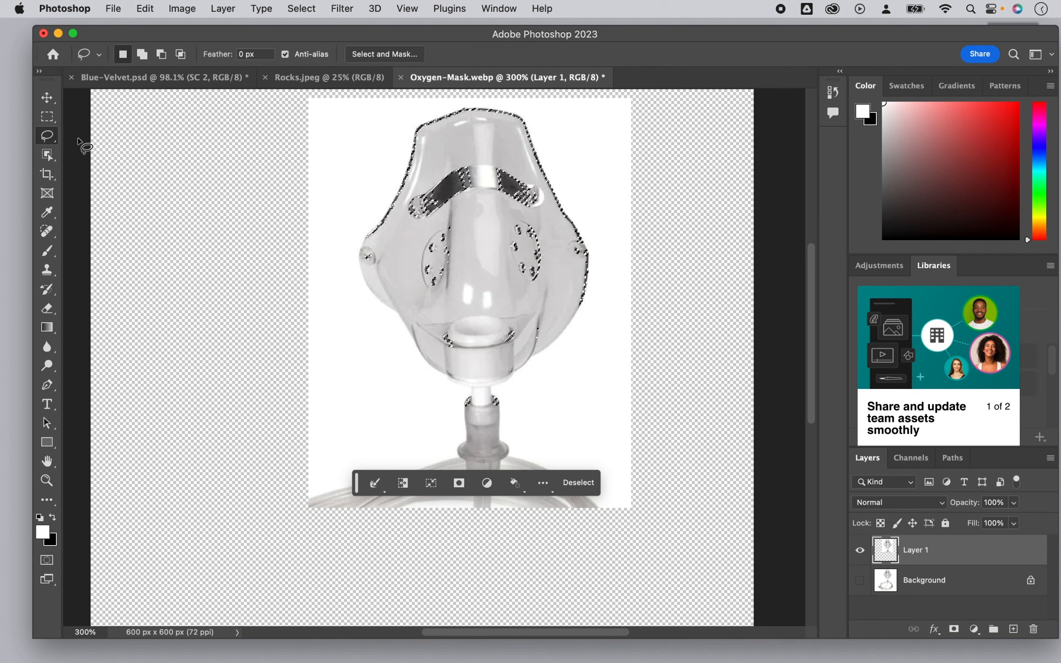
pyautogui.moveTo(439, 225)
pyautogui.mouseDown()
pyautogui.moveTo(403, 220)
pyautogui.moveTo(407, 190)
pyautogui.moveTo(462, 147)
pyautogui.moveTo(538, 174)
pyautogui.moveTo(547, 202)
pyautogui.moveTo(440, 223)
pyautogui.mouseUp()
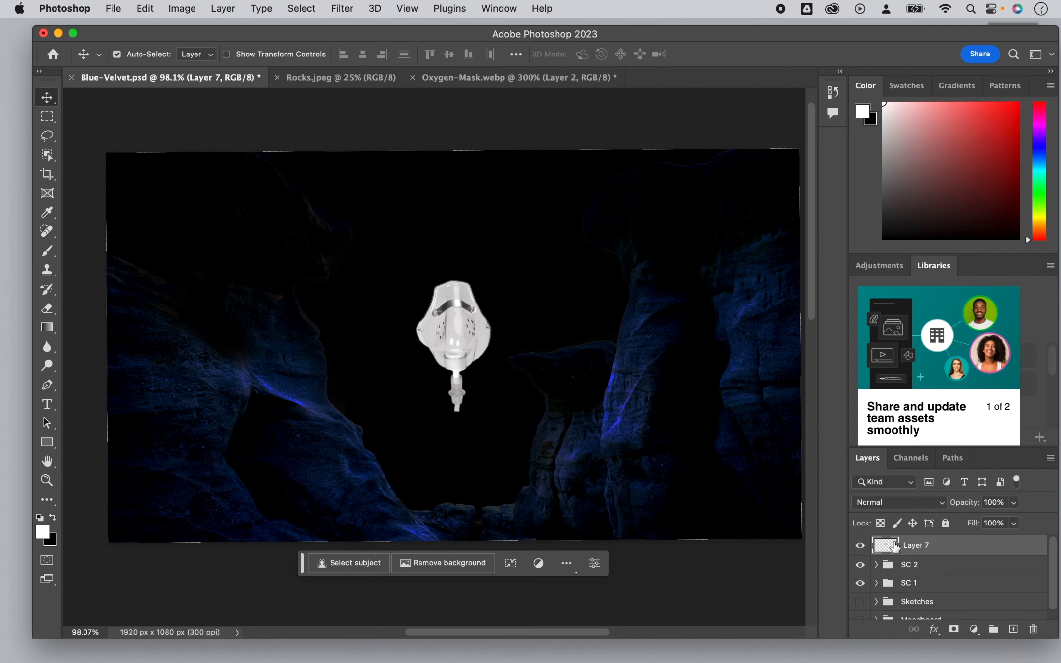
# - Rename the oxygen mask cut-out's layer in Blue-Velvet.psd as Mask
pyautogui.doubleClick(914, 546)
pyautogui.write('Mask')
pyautogui.press('Return')
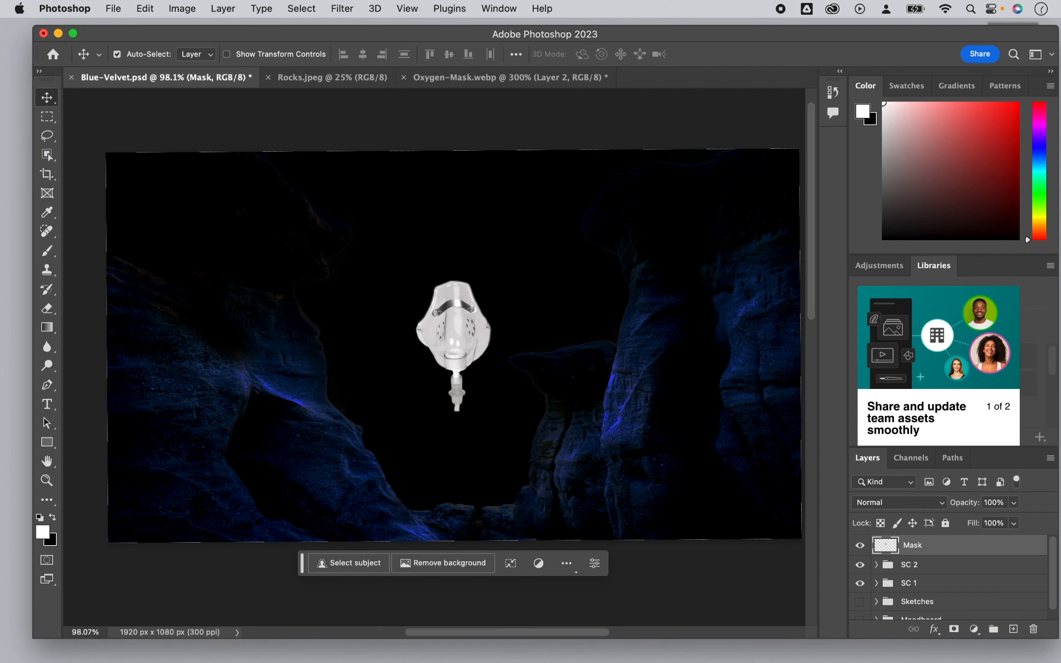
# - Move the Mask layer into the SC 2 group and hide the group
pyautogui.moveTo(908, 547); pyautogui.dragTo(879, 565)
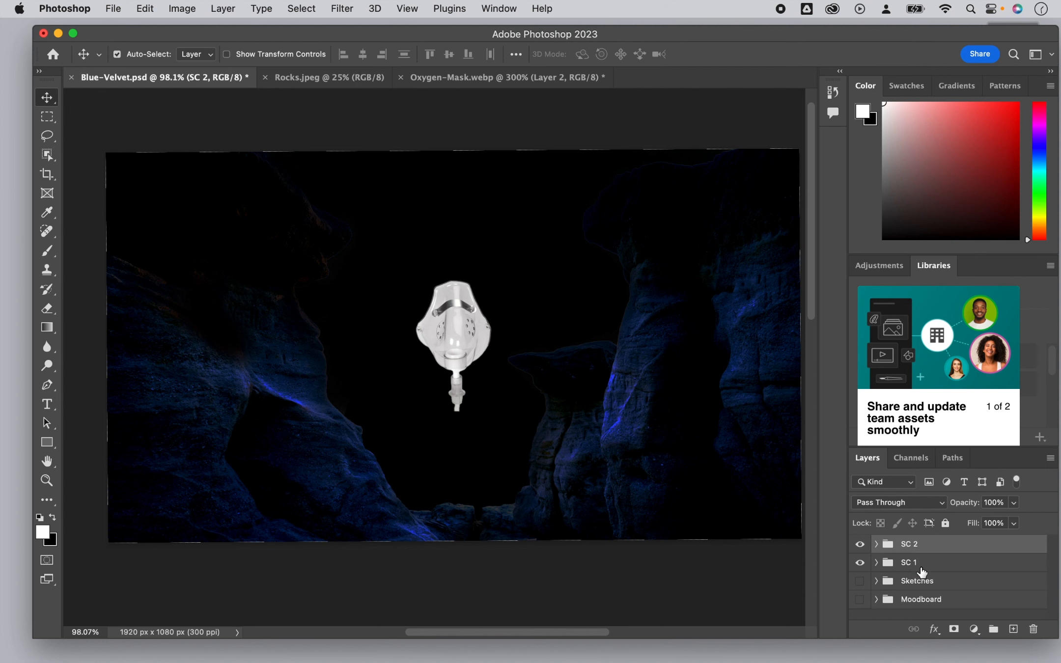
pyautogui.click(860, 544)
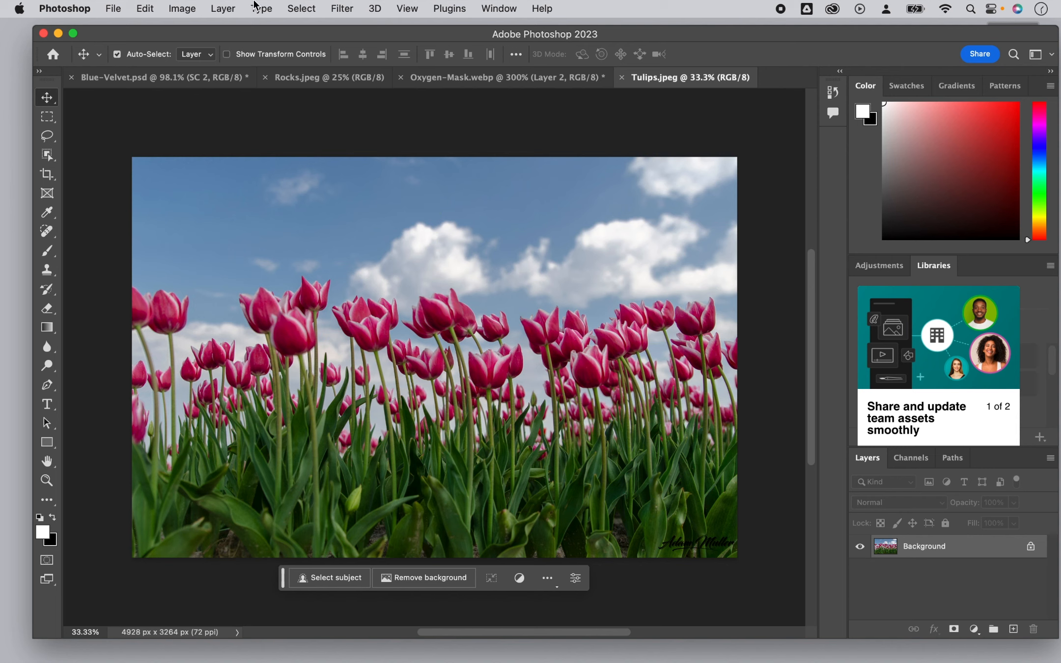
# - Duplicate the Background layer in Tulips.jpeg and hide the original
pyautogui.press('m')
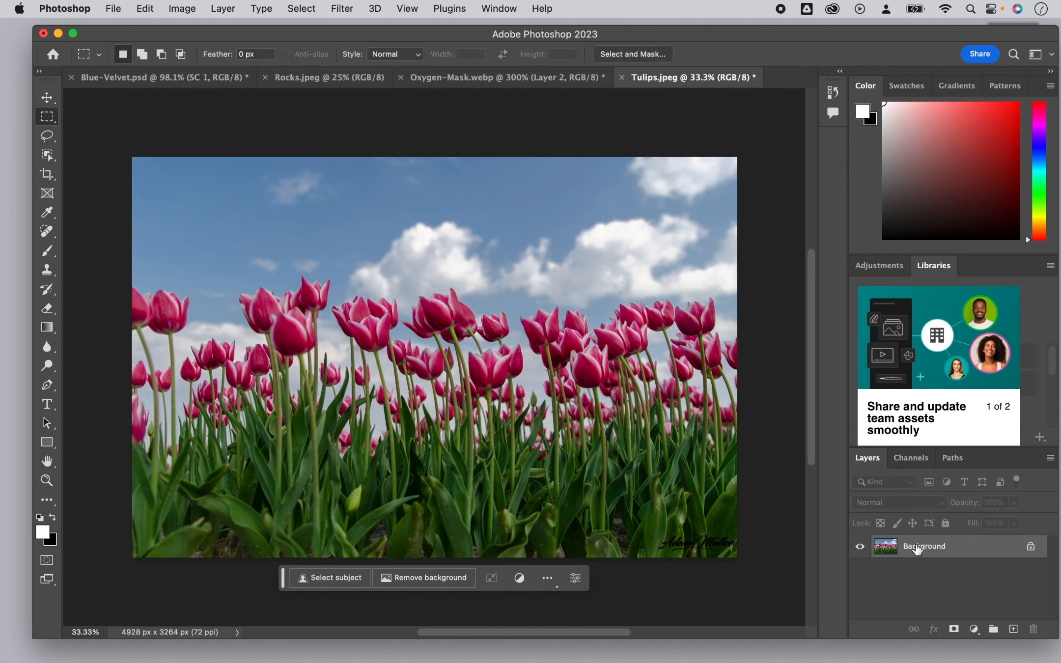
pyautogui.click(922, 546)
pyautogui.moveTo(921, 547); pyautogui.dragTo(1014, 630)
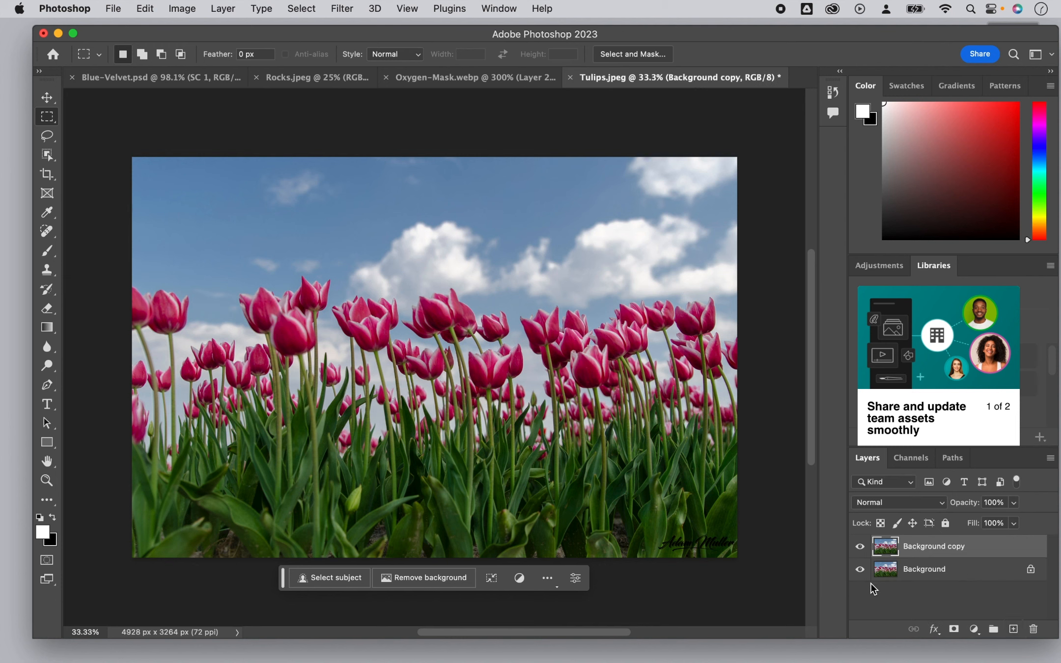
pyautogui.click(859, 569)
# - Select the sky on the duplicated tulip layer, delete it, and clear the selection
pyautogui.click(295, 7)
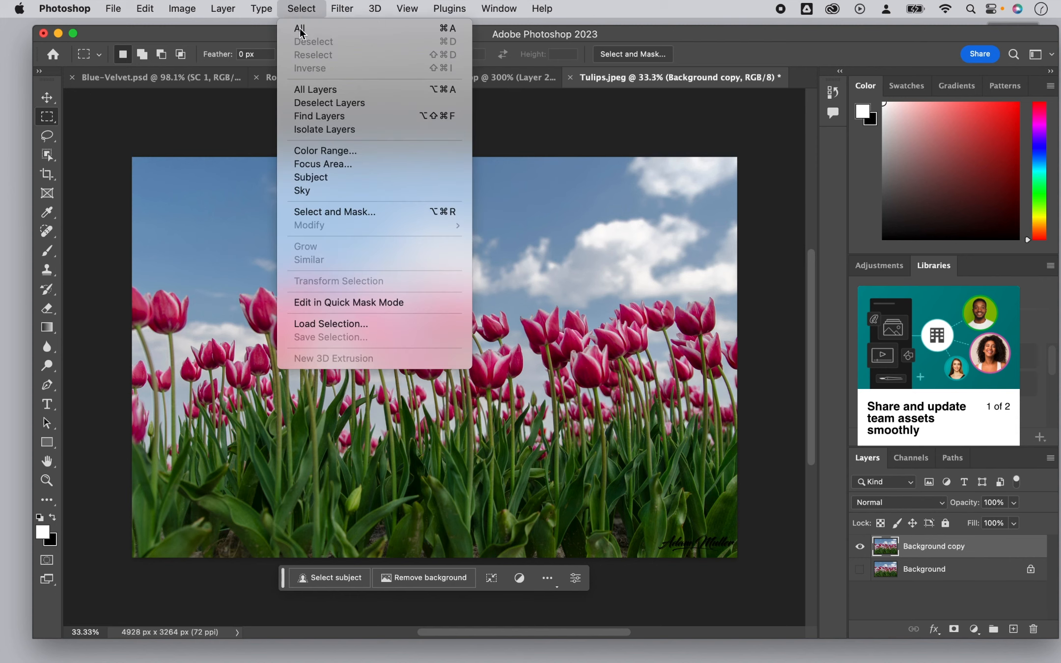
pyautogui.click(328, 194)
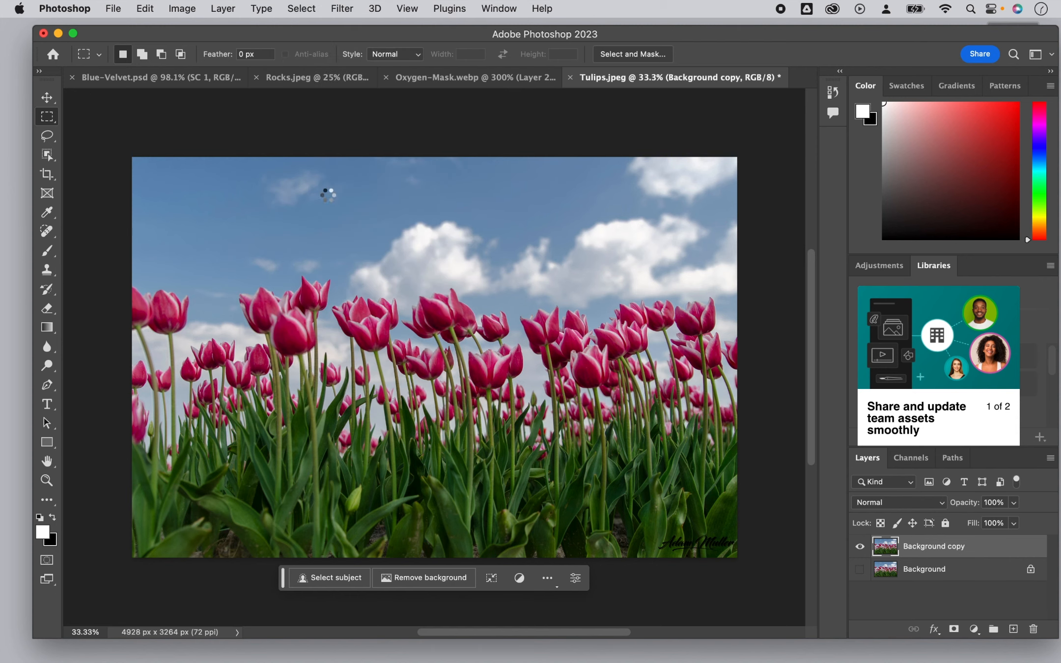
pyautogui.press('Delete')
pyautogui.hotkey('ctrl', 'd')
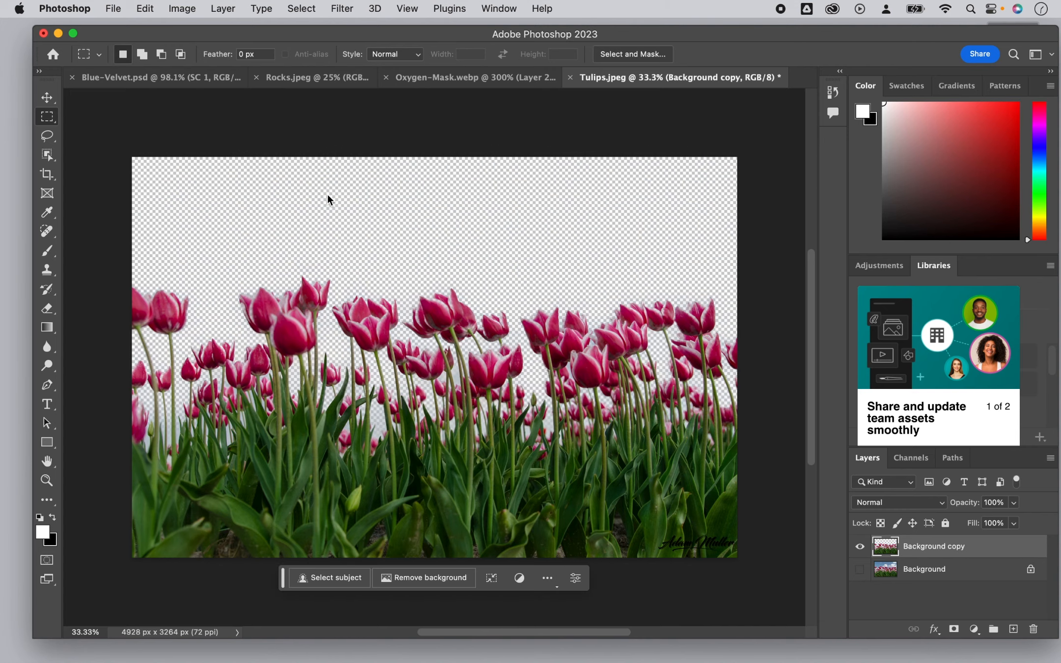
# - Delete the strip containing the photographer's signature along the tulip layer's bottom edge, and copy the remaining tulips
pyautogui.press('z')
pyautogui.moveTo(649, 540); pyautogui.dragTo(716, 555)
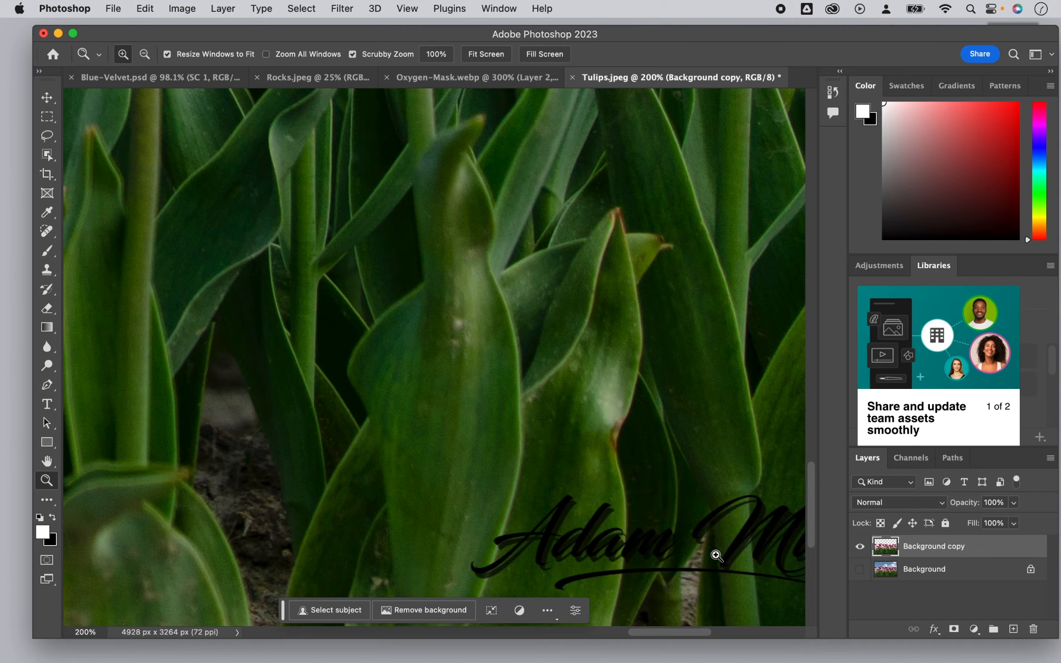
pyautogui.press('super+minus')
pyautogui.press('super+minus')
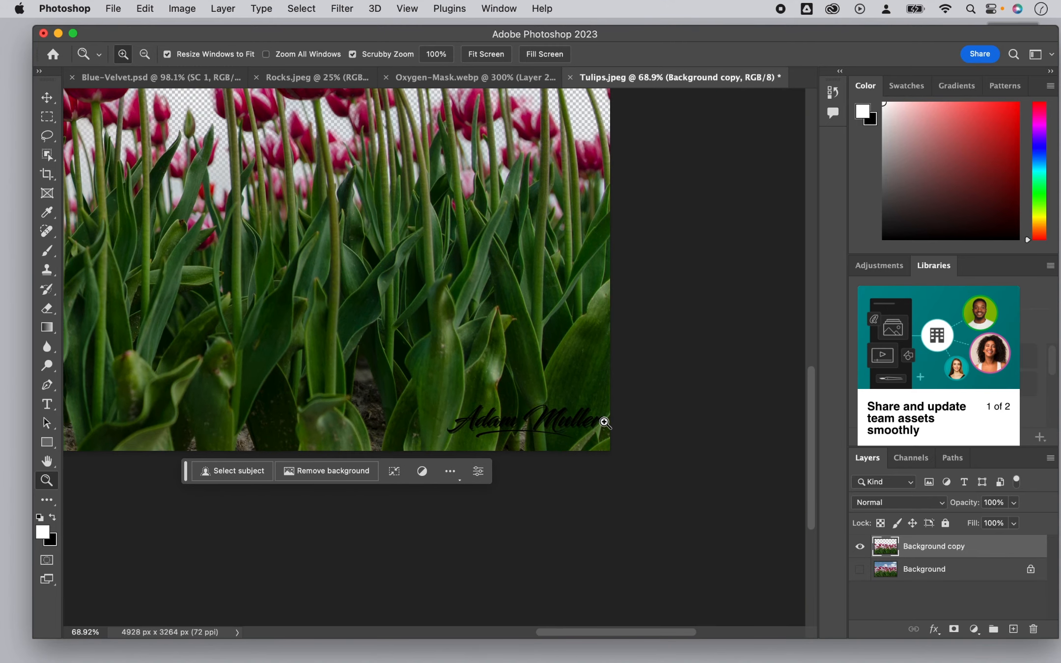
pyautogui.press('super+minus')
pyautogui.press('h')
pyautogui.press('super+minus')
pyautogui.moveTo(547, 382); pyautogui.dragTo(674, 408)
pyautogui.press('super+minus')
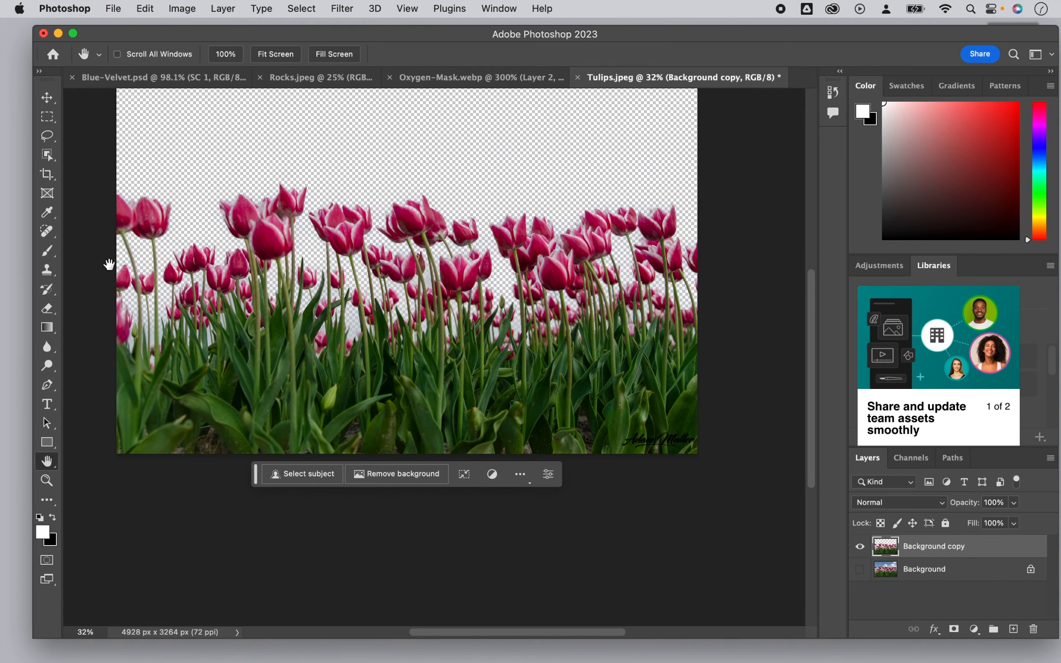
pyautogui.click(41, 121)
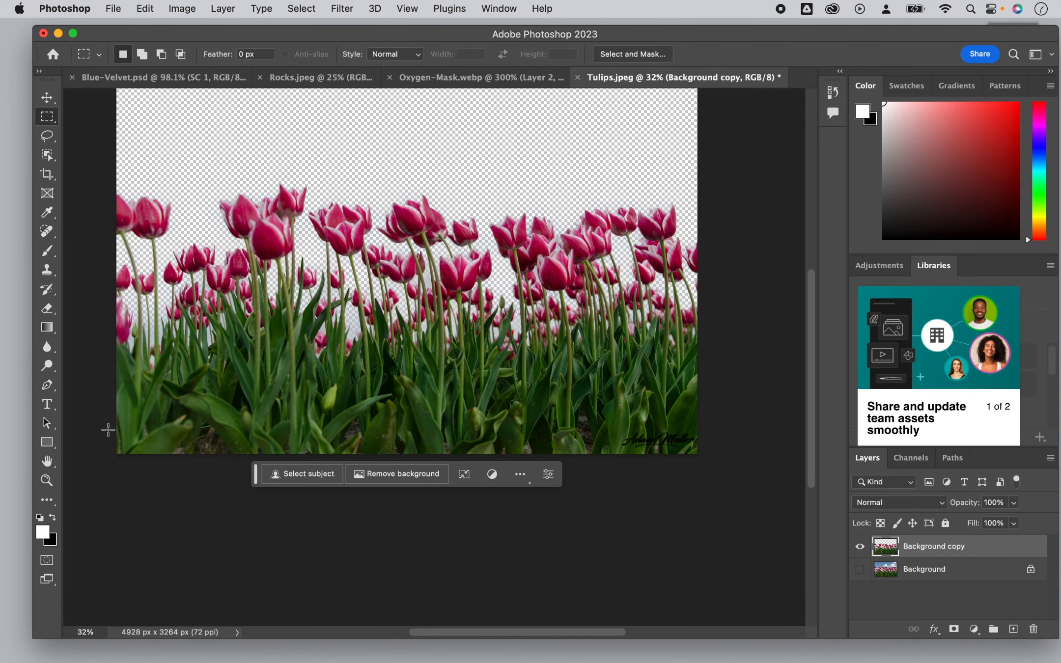
pyautogui.moveTo(106, 429); pyautogui.dragTo(729, 527)
pyautogui.press('super+c')
pyautogui.press('Delete')
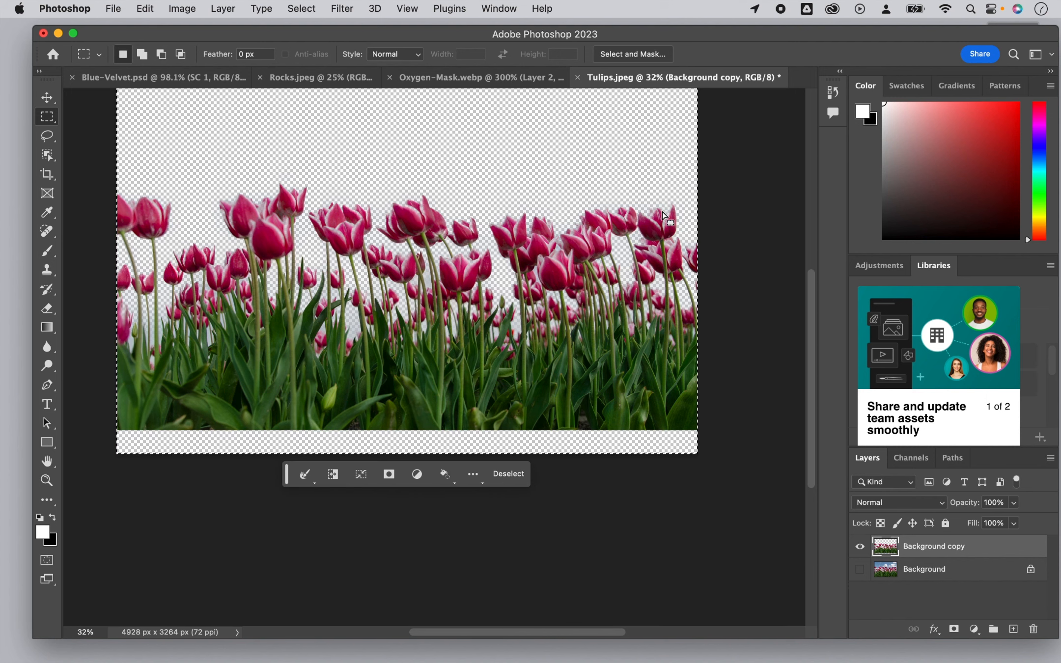
# - Paste the tulips into Blue-Velvet.psd, scale them to about 40.56%, and position them across the front of the white picket fence
pyautogui.click(195, 79)
pyautogui.press('super+v')
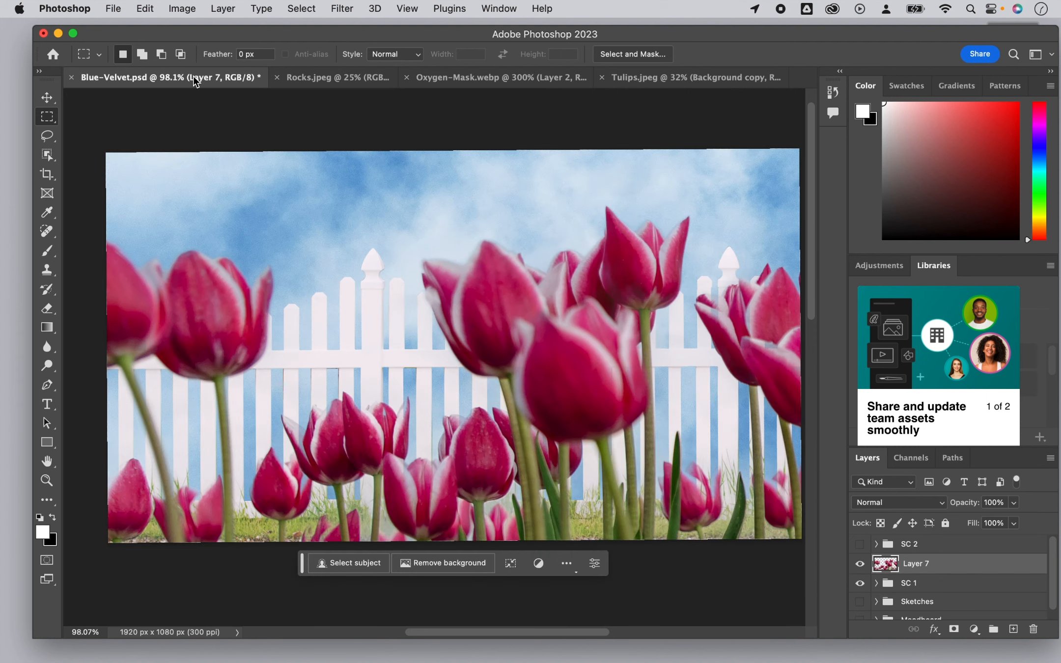
pyautogui.press('super+t')
pyautogui.moveTo(106, 151); pyautogui.dragTo(422, 463)
pyautogui.moveTo(608, 502); pyautogui.dragTo(369, 436)
pyautogui.moveTo(222, 320); pyautogui.dragTo(534, 470)
pyautogui.moveTo(557, 468); pyautogui.dragTo(178, 380)
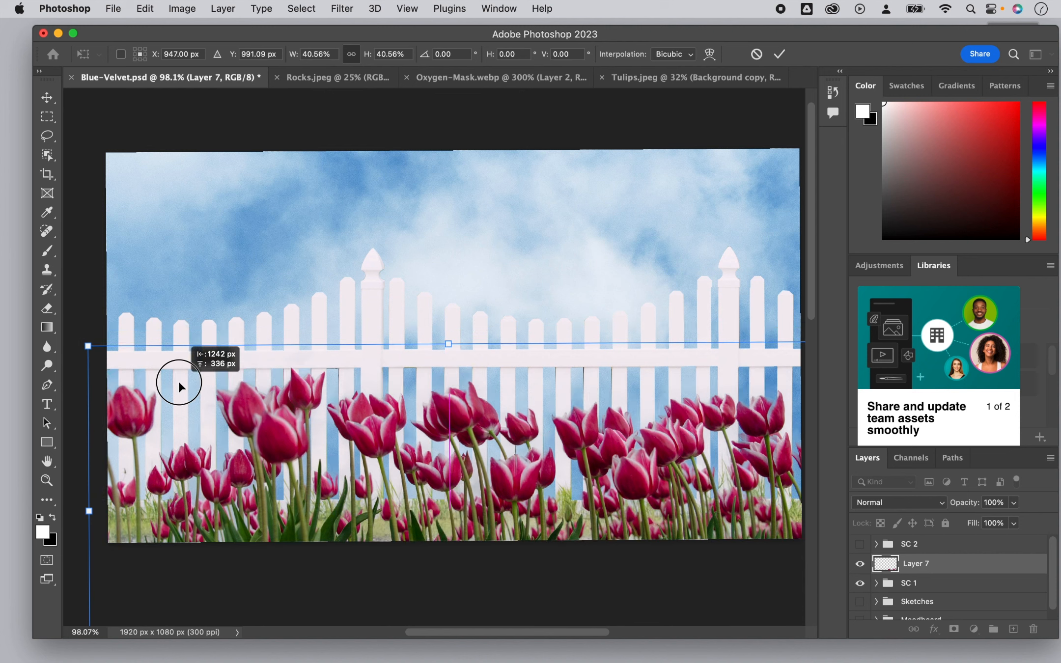
pyautogui.press('Return')
# - Select the SC 1 layers from Tulips down to Sky and shift them slightly together on the canvas
pyautogui.click(928, 589)
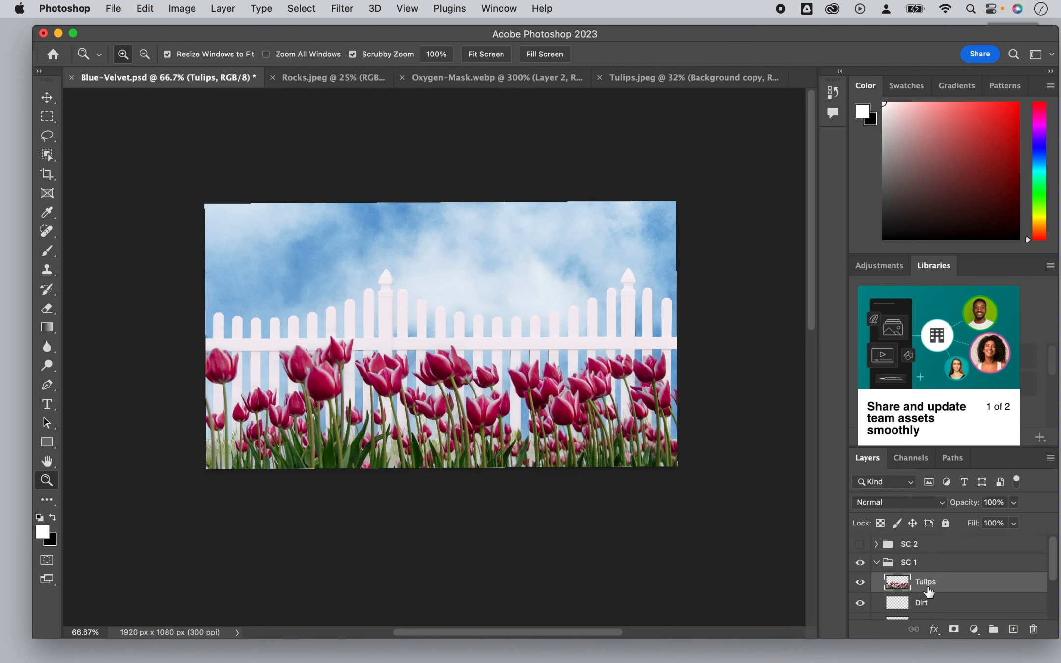
pyautogui.scroll(-4, 928, 590)
pyautogui.keyDown('shift'); pyautogui.click(927, 581); pyautogui.keyUp('shift')
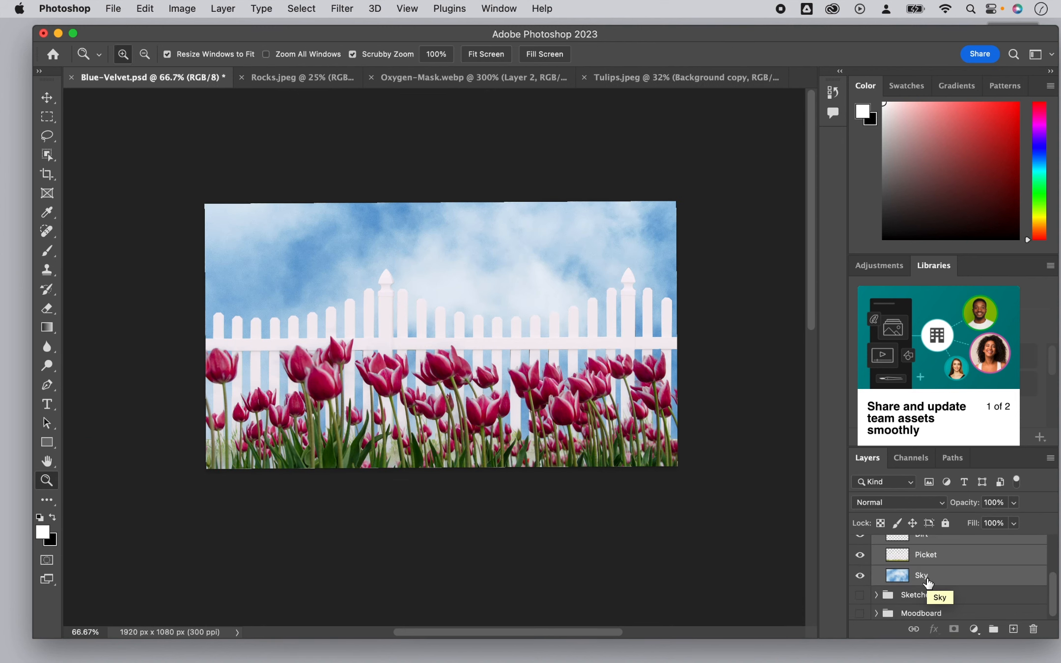
pyautogui.press('v')
pyautogui.moveTo(415, 405)
pyautogui.mouseDown()
pyautogui.moveTo(415, 256)
pyautogui.moveTo(415, 414)
pyautogui.moveTo(417, 403)
pyautogui.mouseUp()
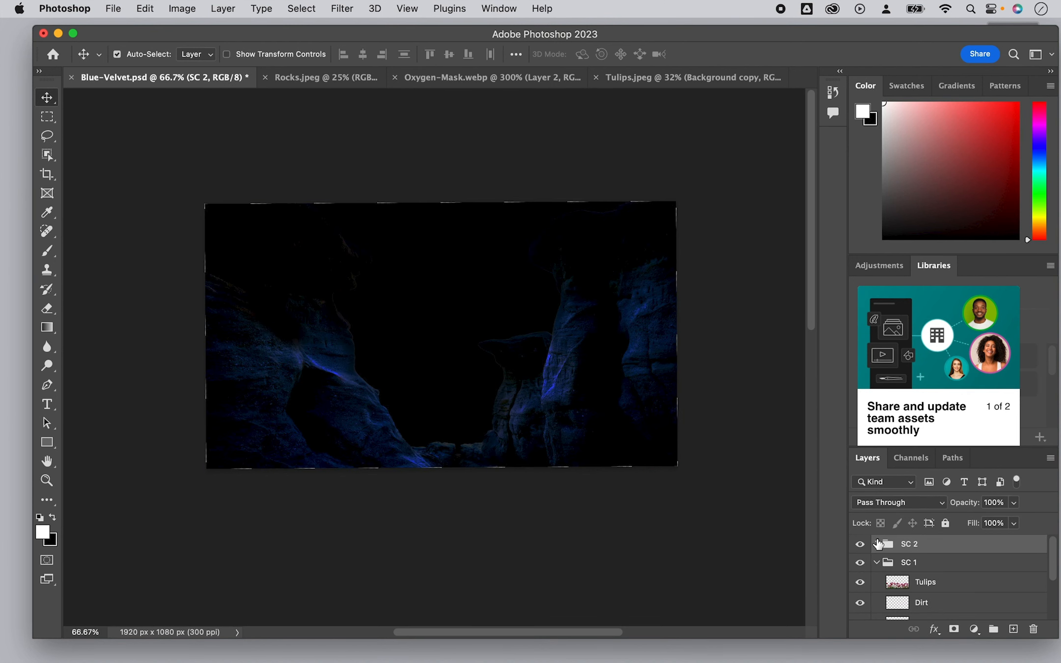
# - Add a new layer above the SC 2 group and name it BV Title
pyautogui.click(1013, 629)
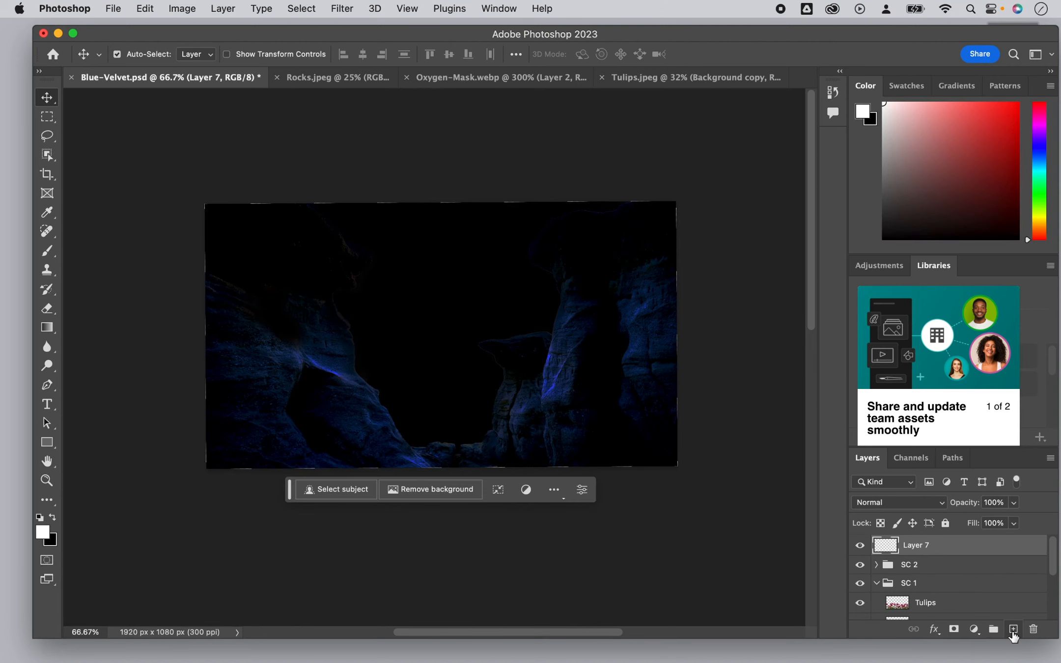
pyautogui.doubleClick(915, 545)
pyautogui.write('BV Title')
pyautogui.press('Return')
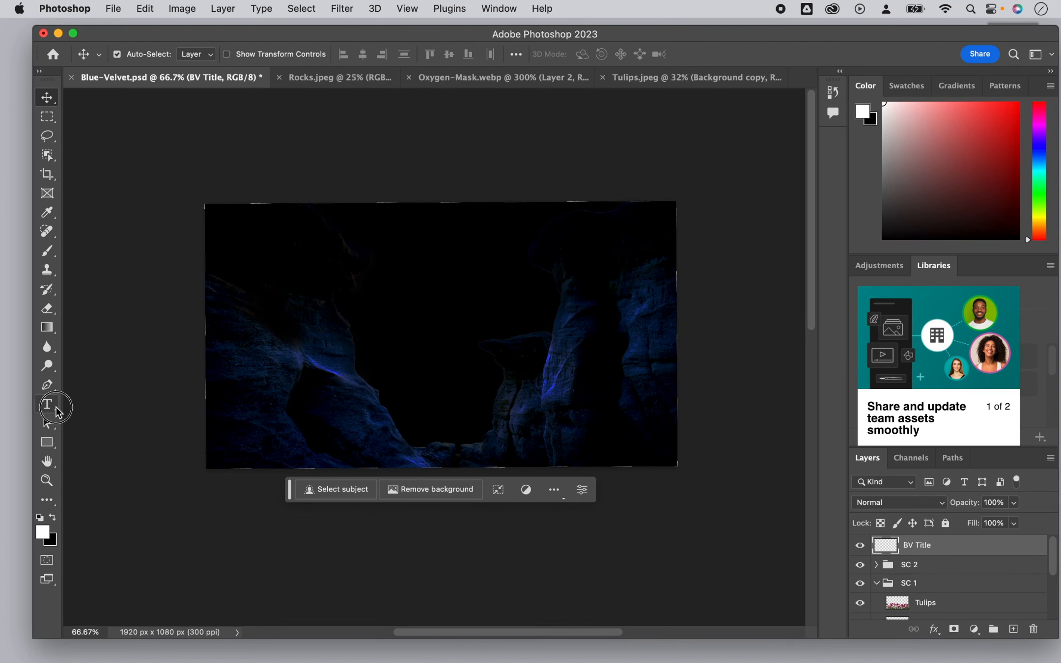
# - Add the text "Blue Velvet" on the BV Title layer over the dark rocks
pyautogui.click(49, 405)
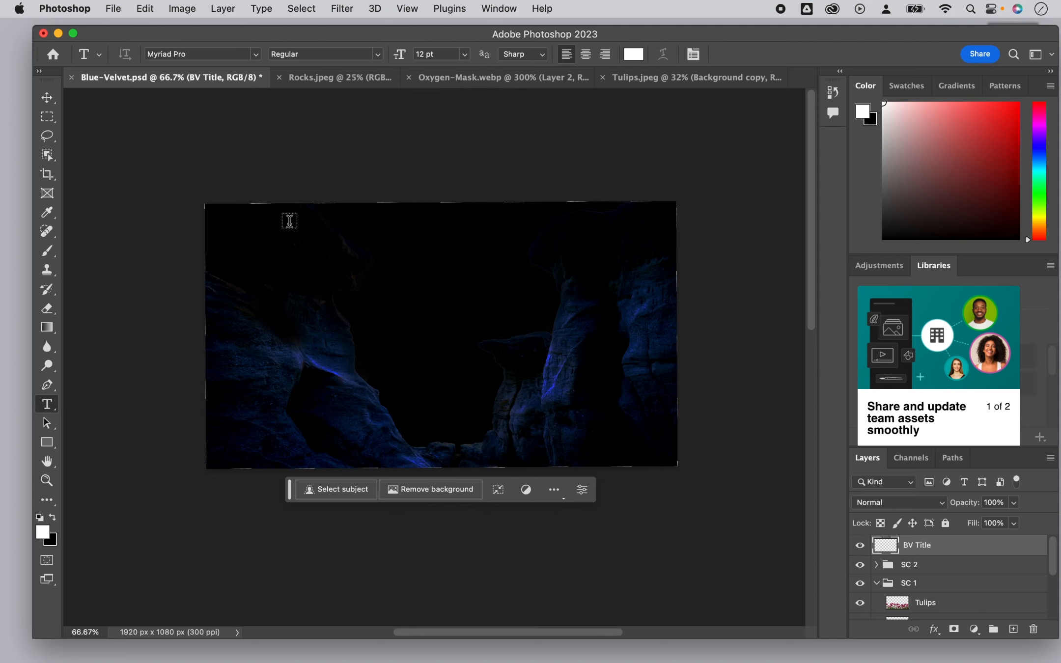
pyautogui.click(329, 276)
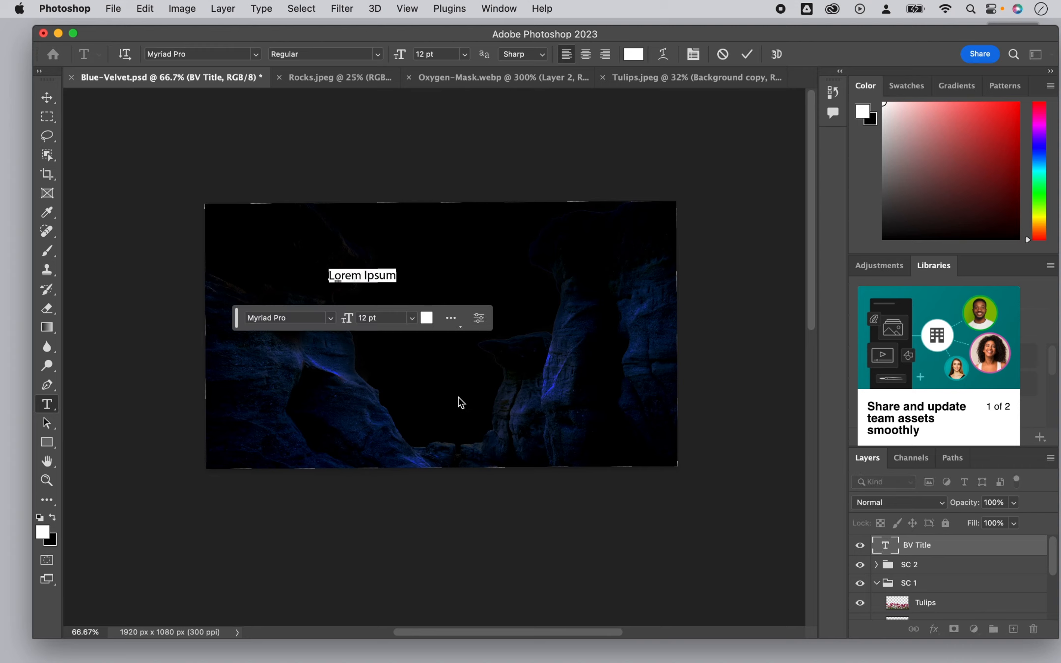
pyautogui.write('Blue Velvet')
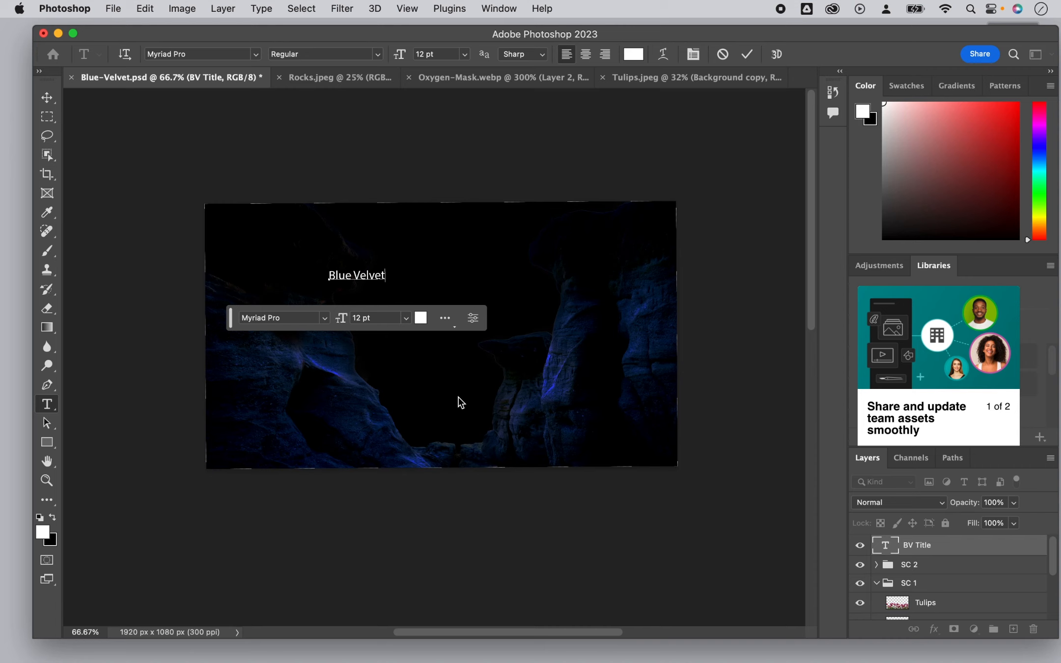
# - Set the Blue Velvet title's font size to 72 pt and move it to the middle of the canvas
pyautogui.press('super+a')
pyautogui.press('super+t')
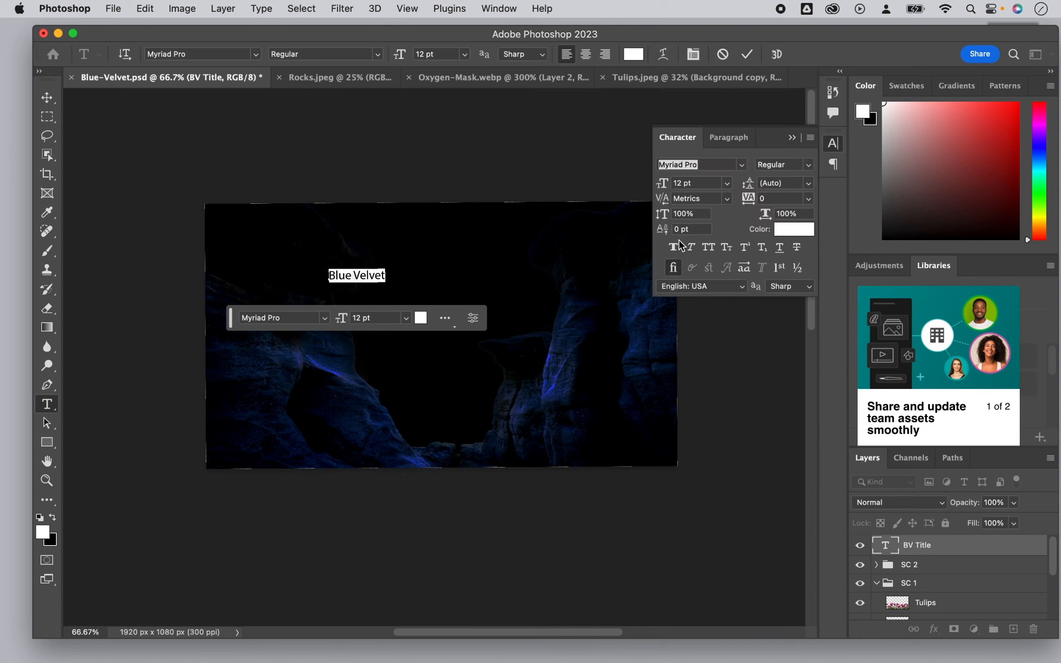
pyautogui.click(743, 166)
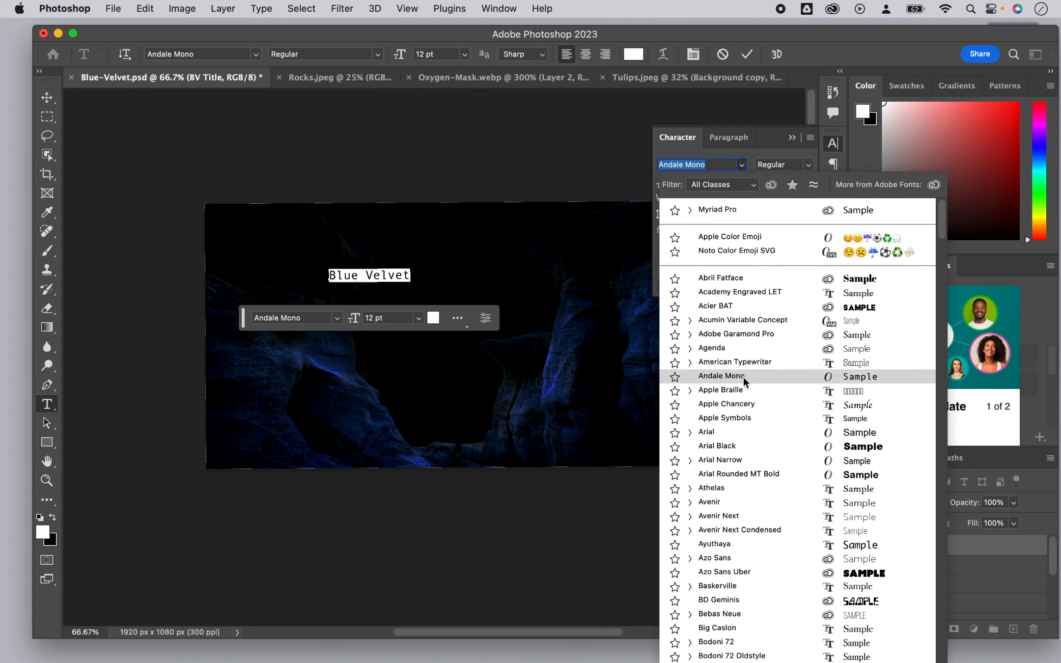
pyautogui.click(418, 317)
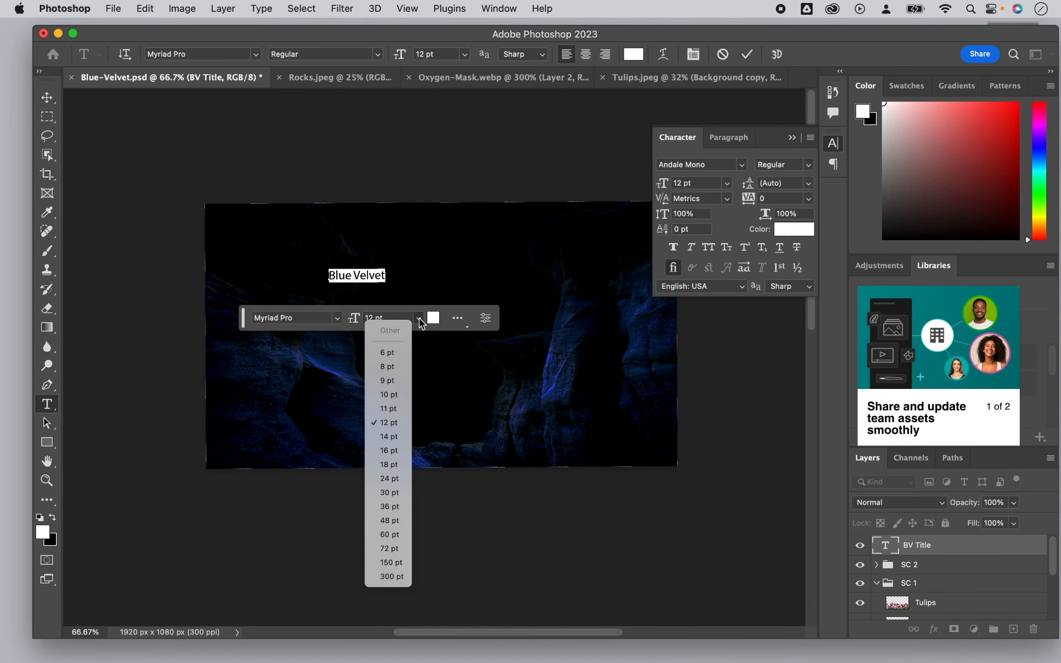
pyautogui.click(388, 548)
pyautogui.click(791, 137)
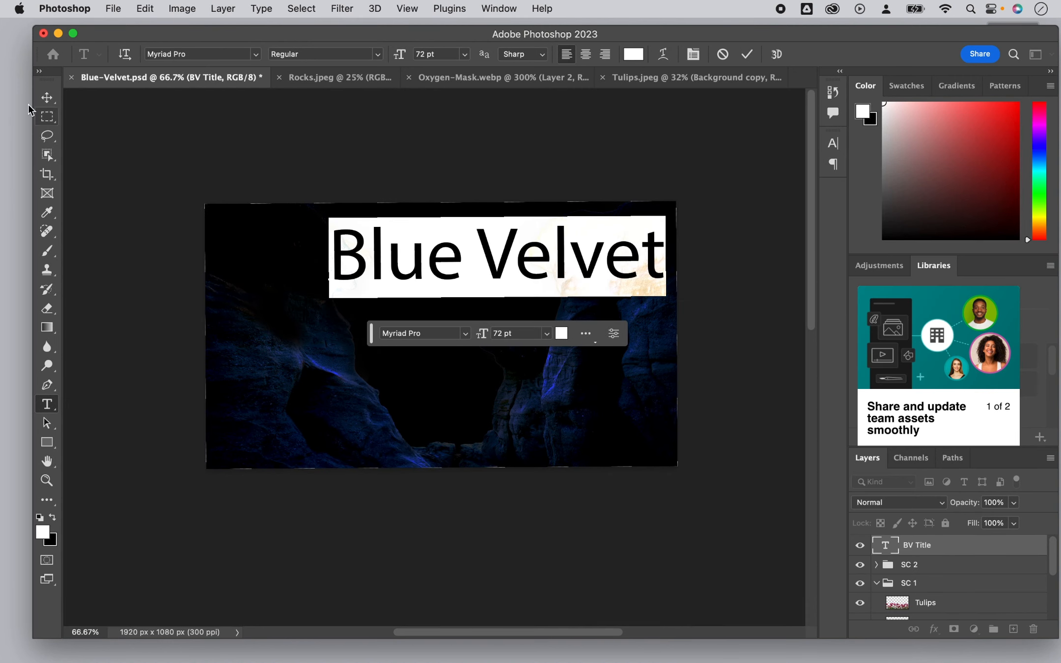
pyautogui.click(47, 97)
pyautogui.moveTo(479, 258); pyautogui.dragTo(432, 314)
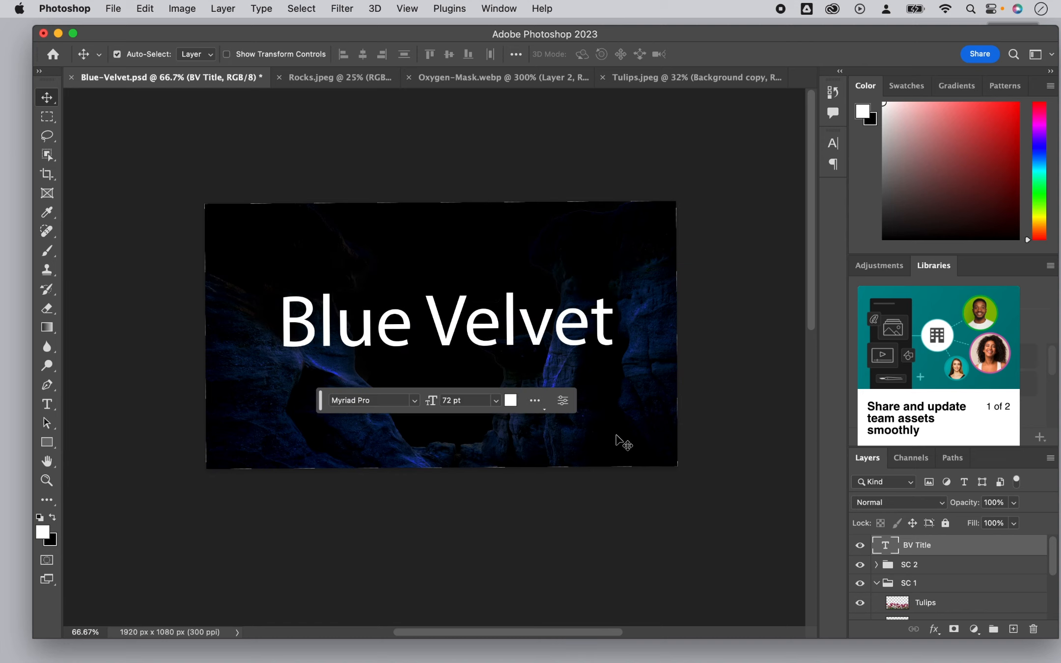
# - Open Adobe Fonts for the title's typeface, filter by the Calligraphic tag, and activate the Altesse font family
pyautogui.doubleClick(513, 333)
pyautogui.click(832, 145)
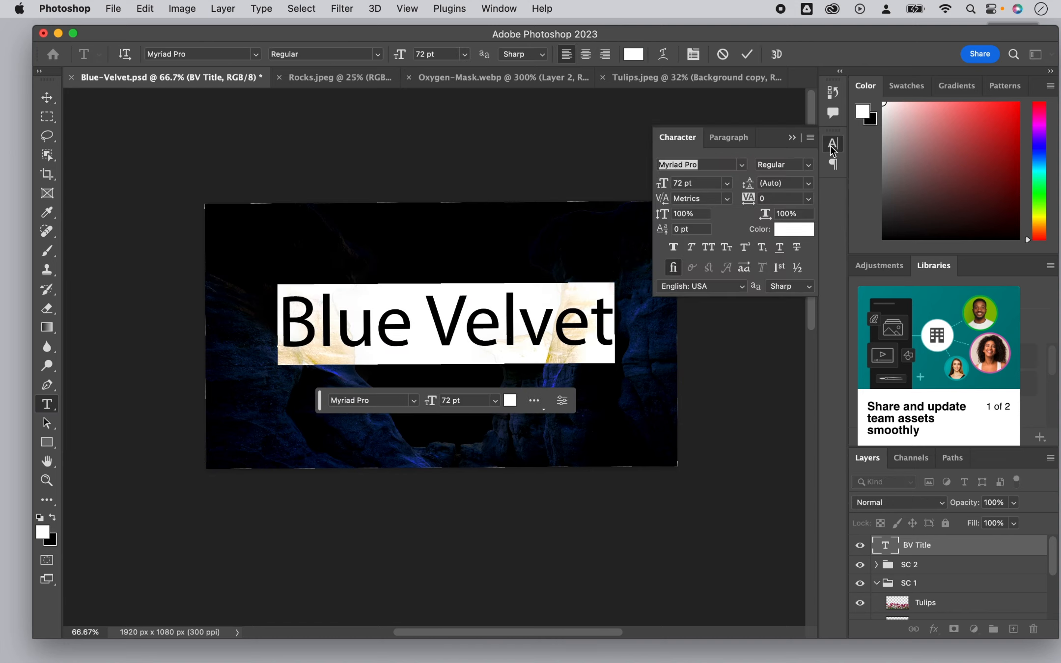
pyautogui.click(743, 164)
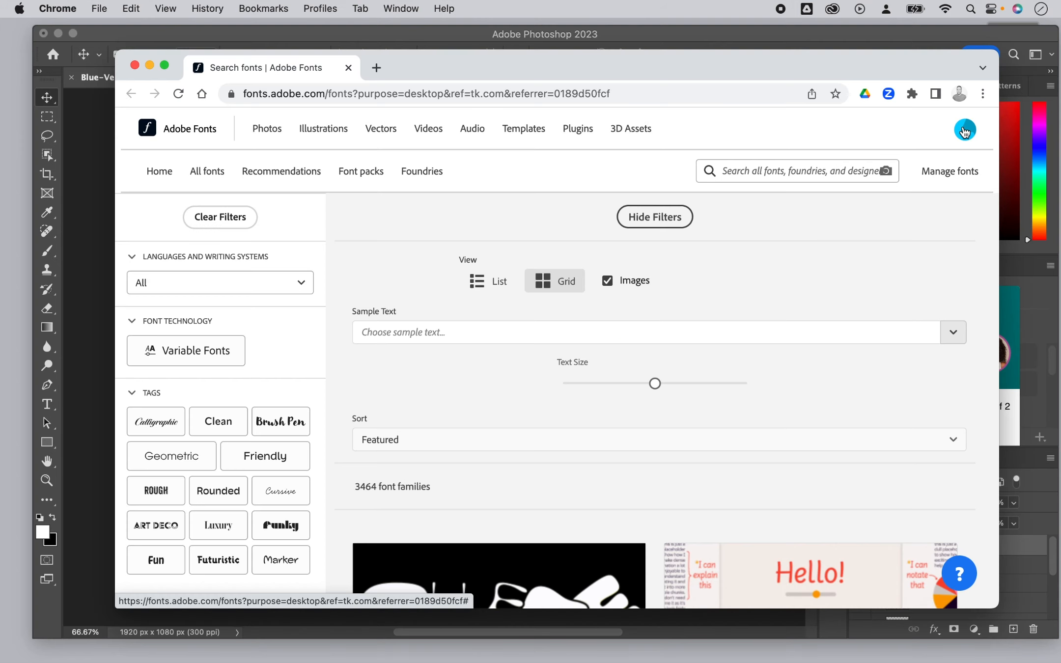
pyautogui.click(172, 426)
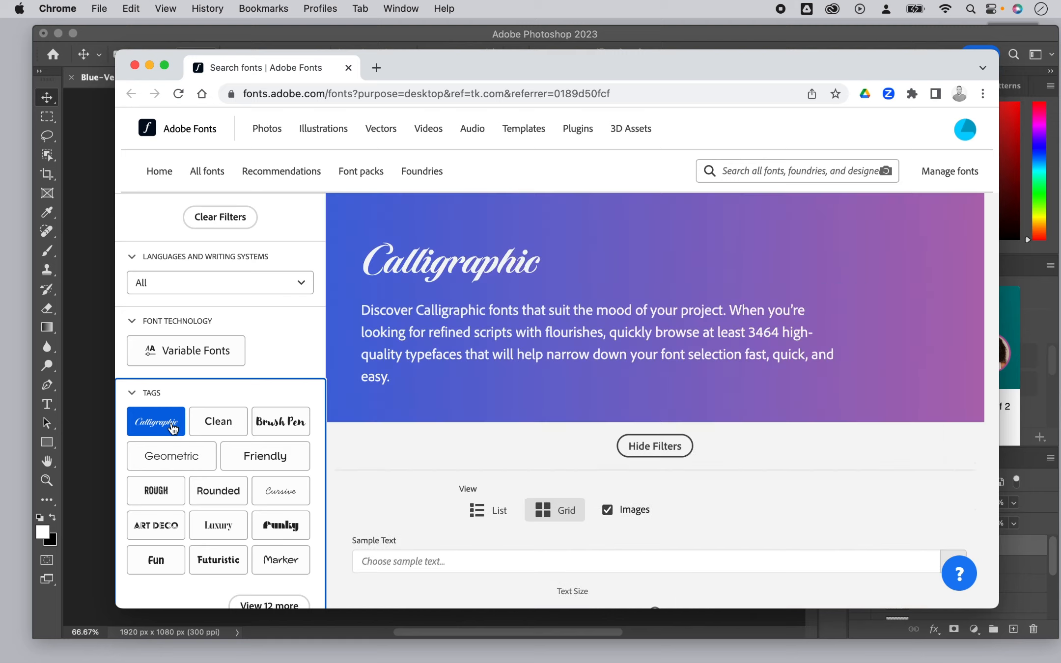
pyautogui.scroll(-15, 848, 445)
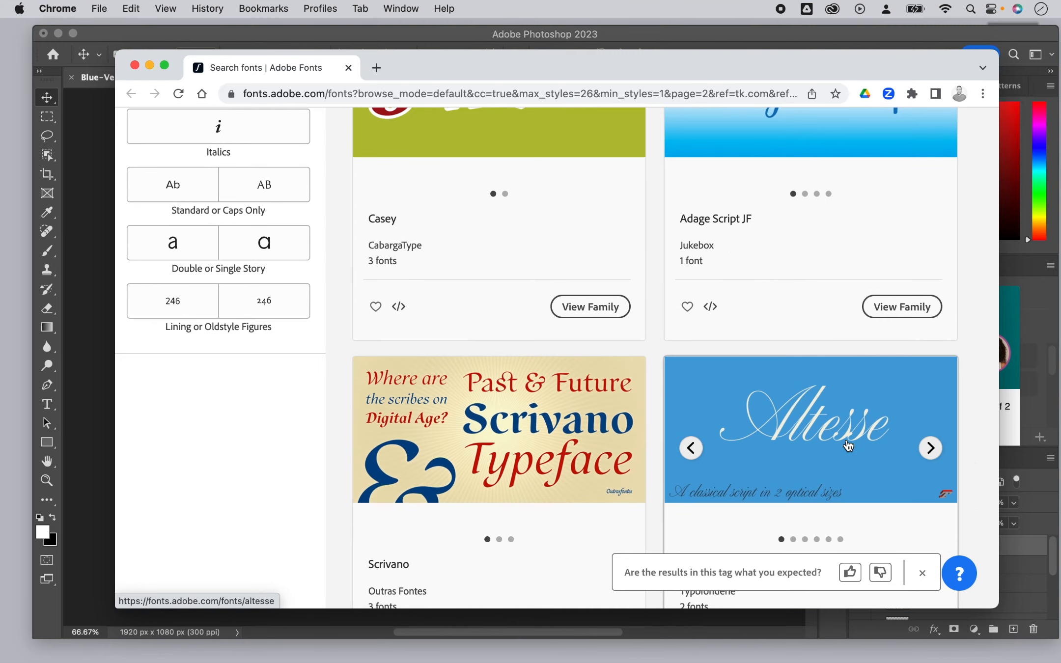
pyautogui.scroll(-3, 848, 445)
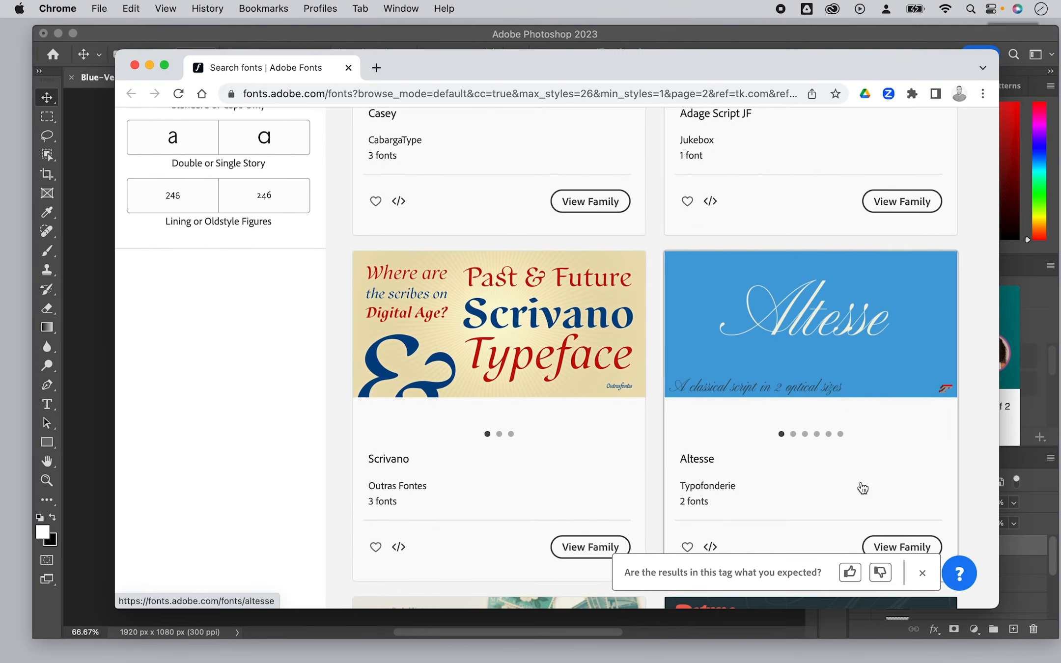
pyautogui.click(863, 487)
pyautogui.click(974, 253)
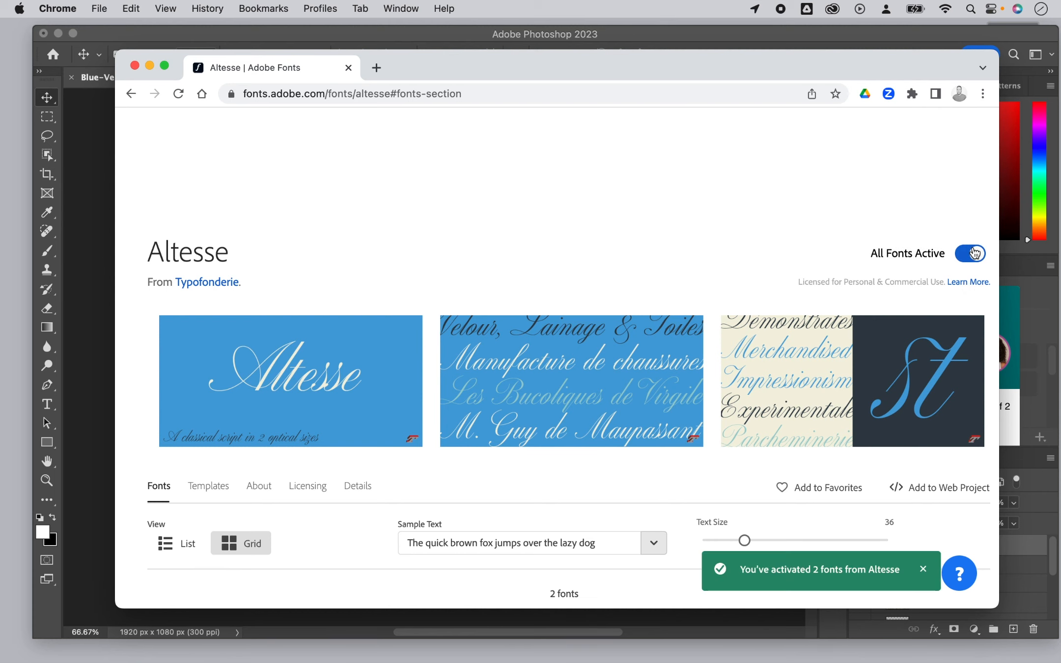
pyautogui.scroll(2, 655, 203)
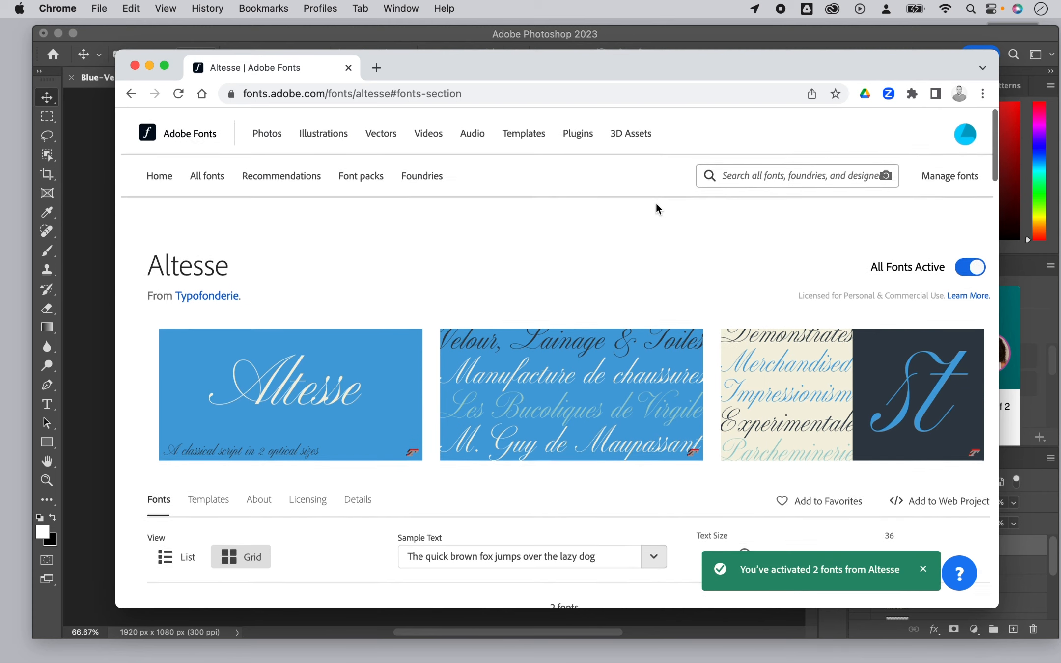
pyautogui.click(131, 95)
# - Back in Photoshop, set the Blue Velvet title's font to Altesse Std Regular and recentre the title on the canvas
pyautogui.click(620, 32)
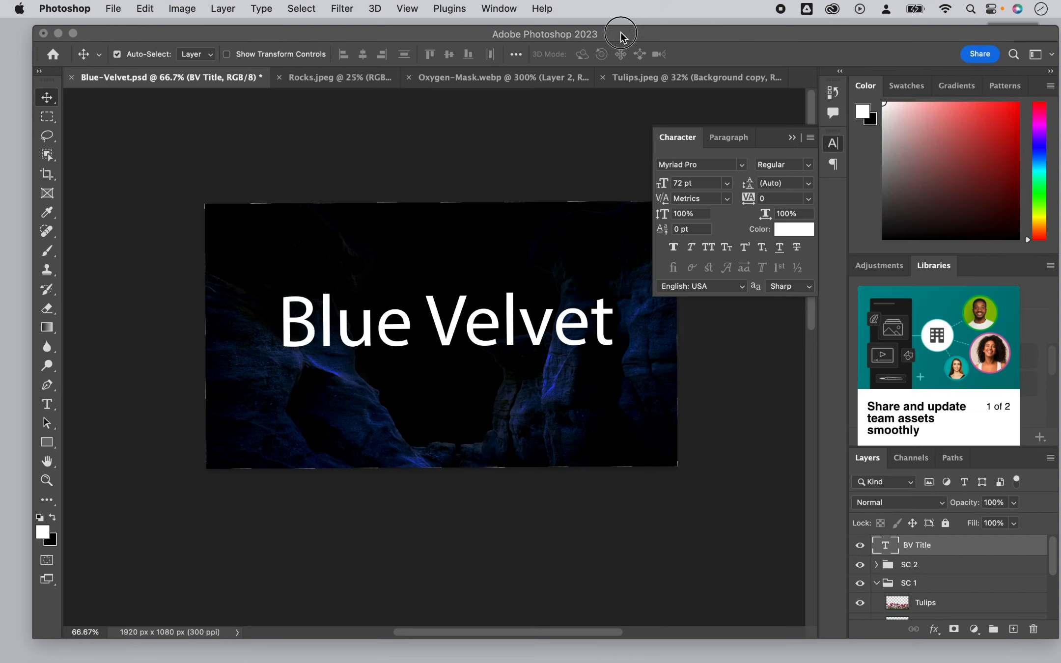
pyautogui.click(743, 167)
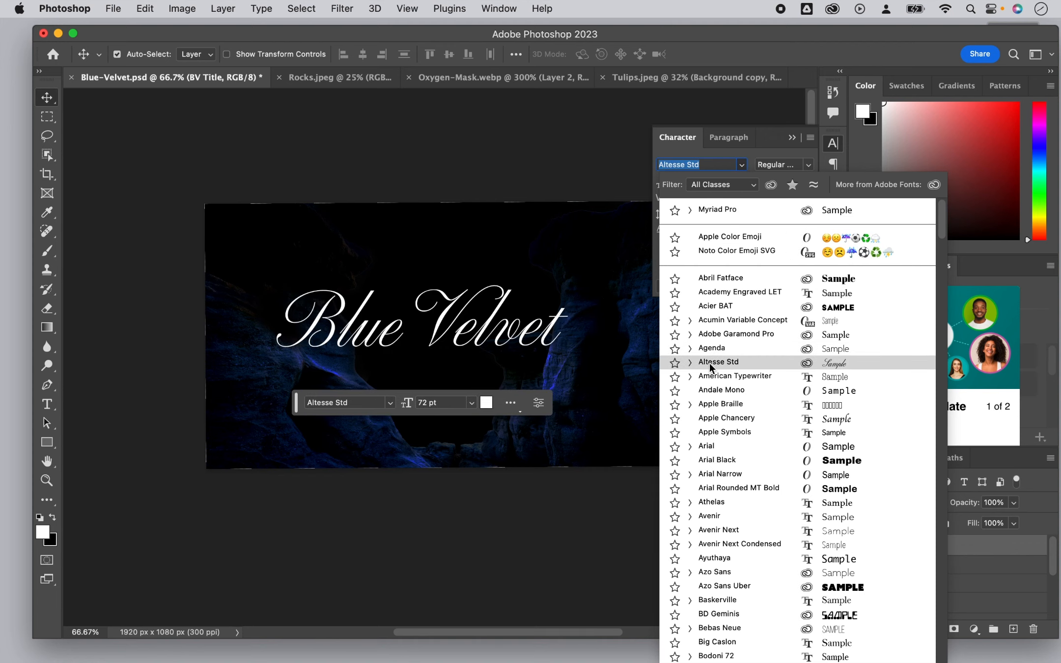
pyautogui.click(691, 363)
pyautogui.click(729, 389)
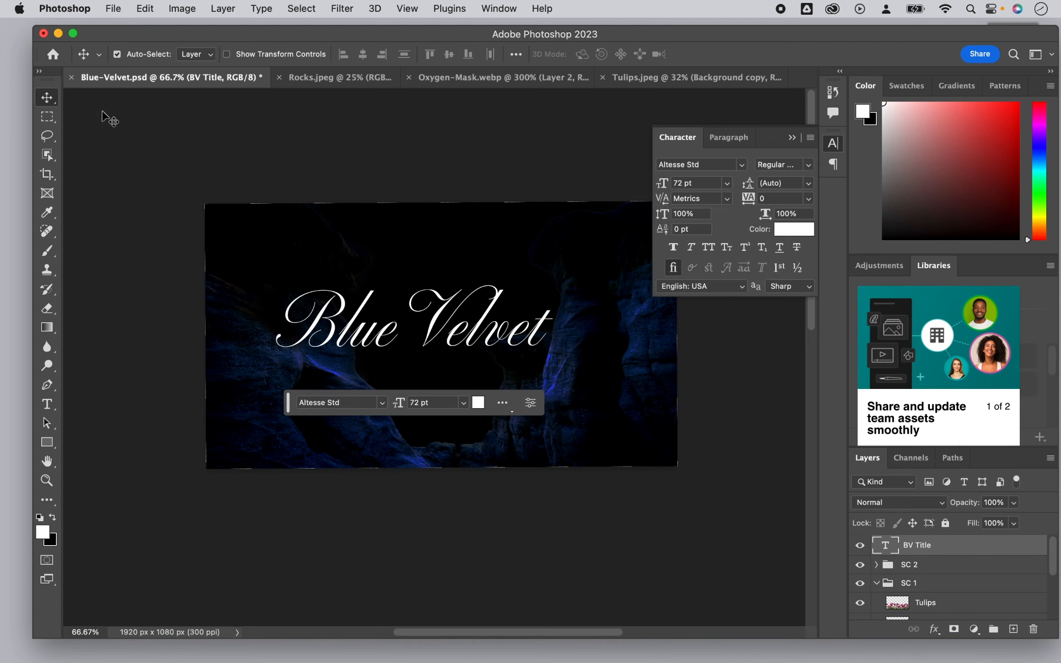
pyautogui.moveTo(346, 339); pyautogui.dragTo(376, 343)
pyautogui.click(96, 183)
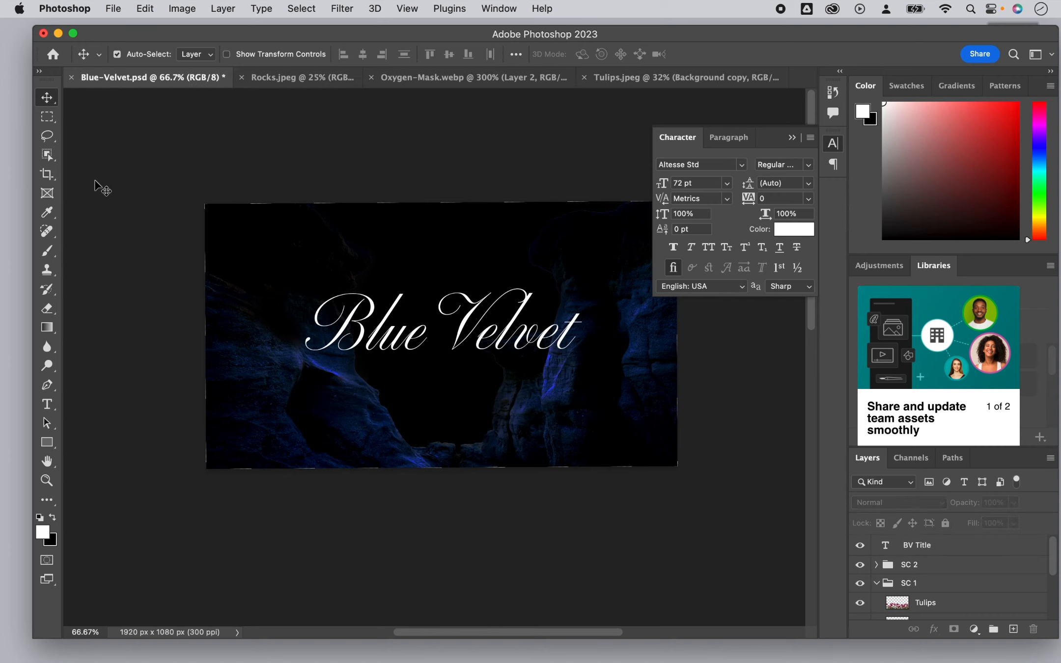